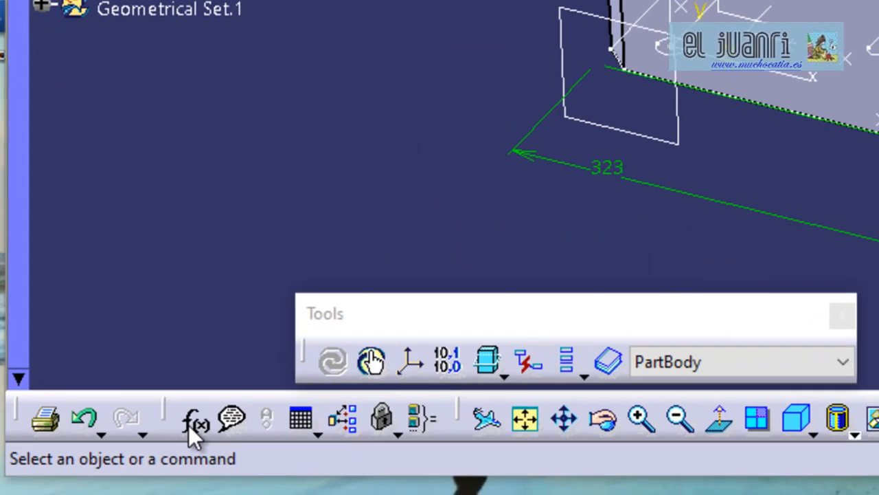
pyautogui.moveTo(167, 416); pyautogui.dragTo(275, 101)
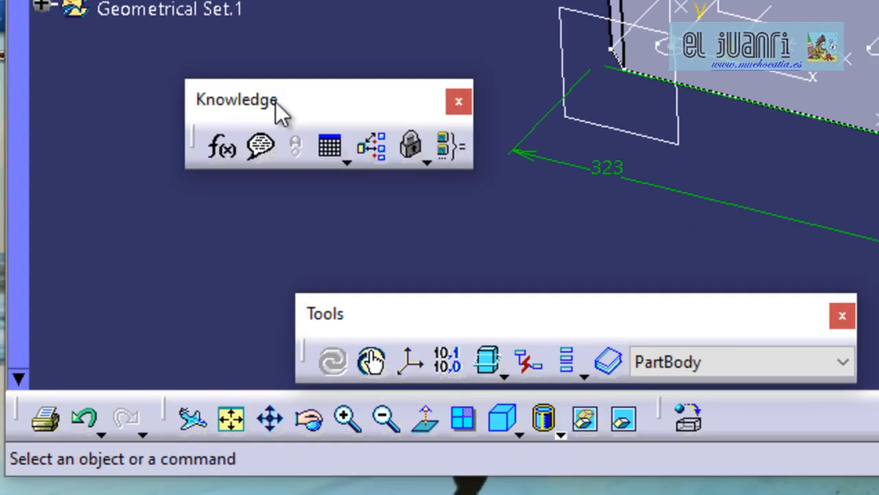
pyautogui.click(203, 140)
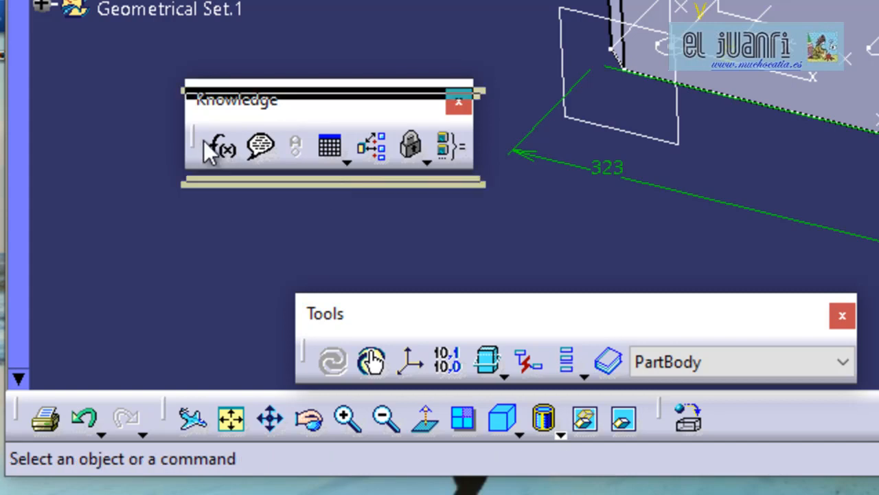
pyautogui.moveTo(169, 402); pyautogui.dragTo(169, 399)
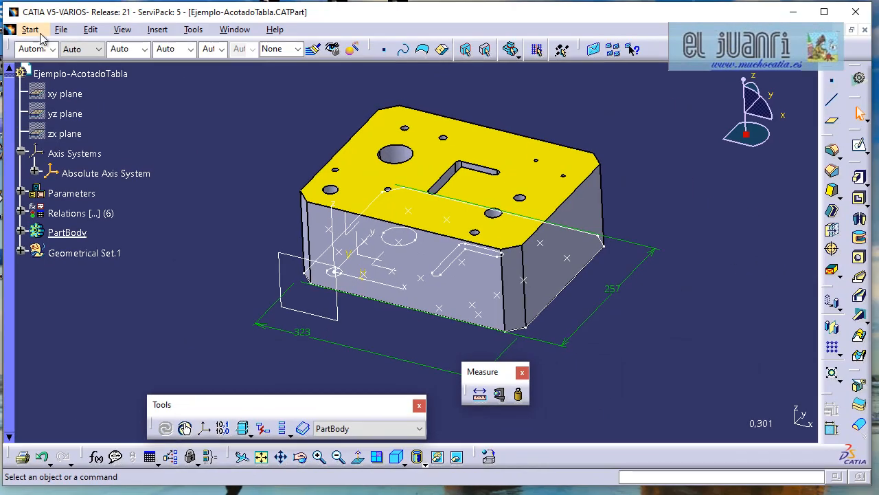
# Switch to the Knowledge Advisor workbench from the Knowledgeware group.
pyautogui.click(31, 30)
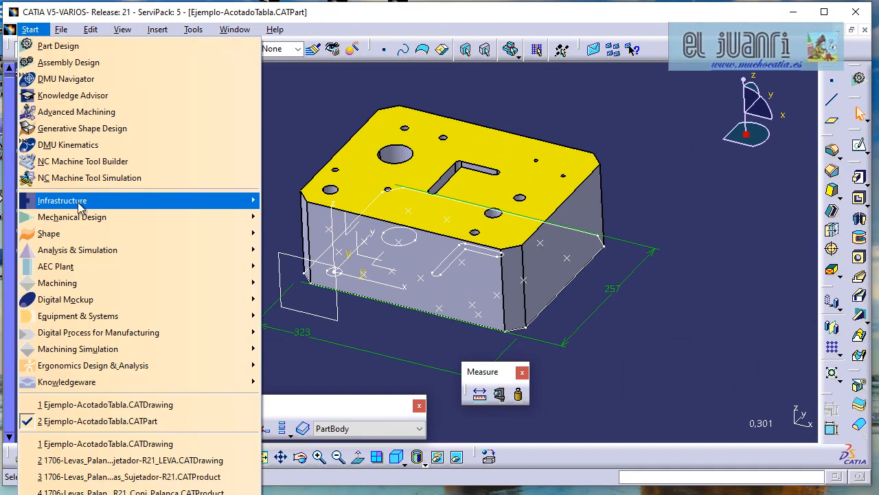
pyautogui.moveTo(117, 388)
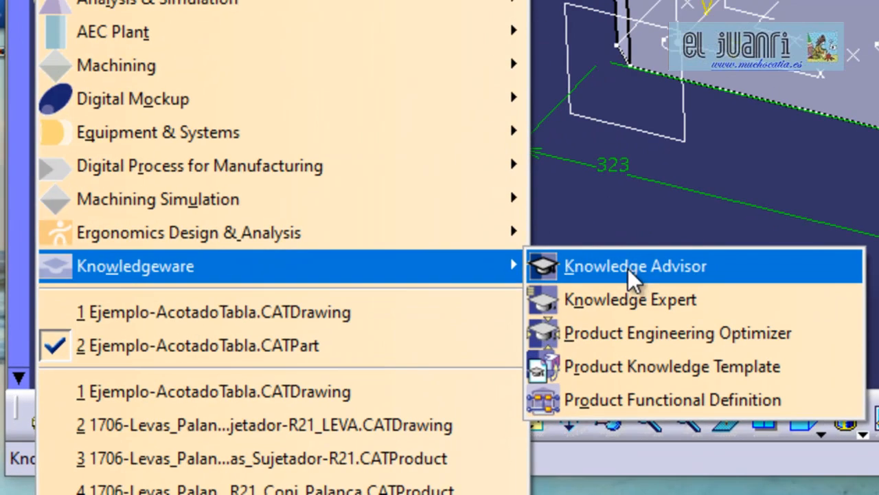
pyautogui.click(628, 268)
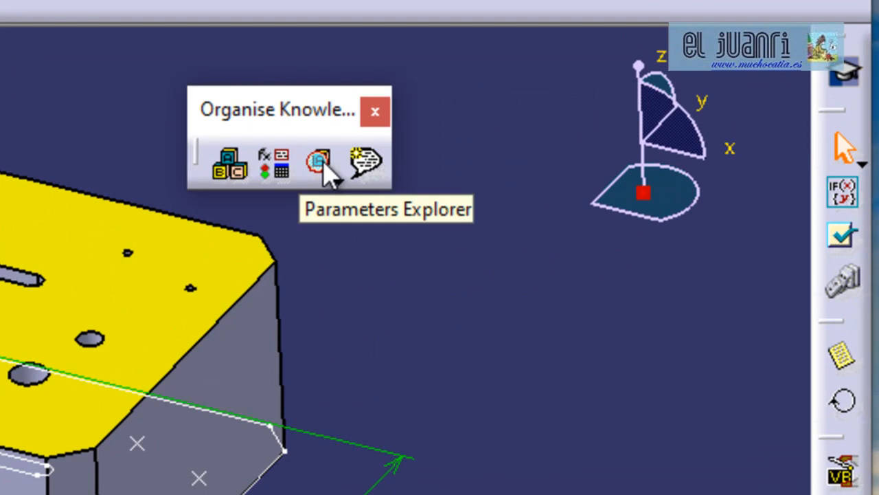
# Examine the MiLargo parameter of the part in the Parameters Explorer, then close the explorer without changes.
pyautogui.click(322, 165)
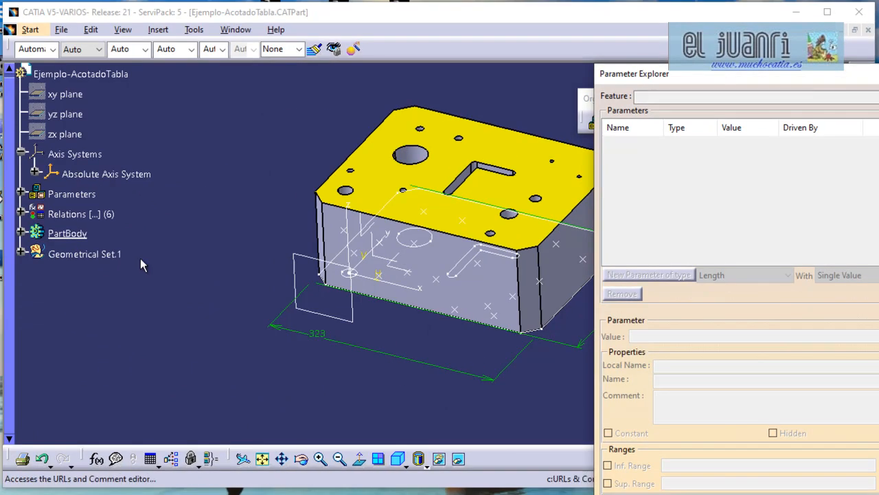
pyautogui.click(21, 194)
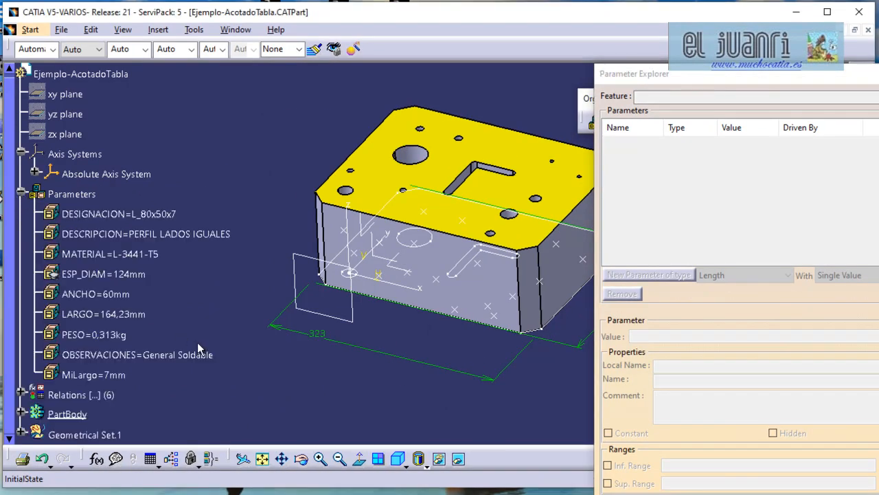
pyautogui.scroll(-2, 198, 343)
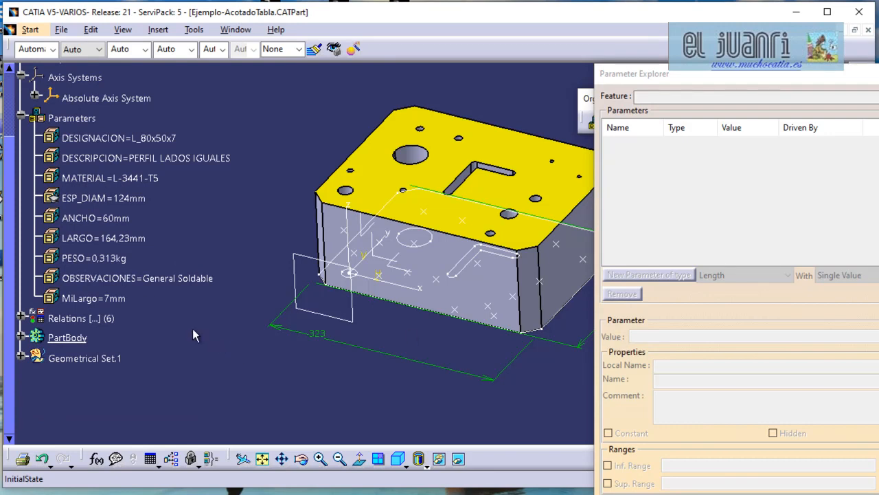
pyautogui.click(93, 298)
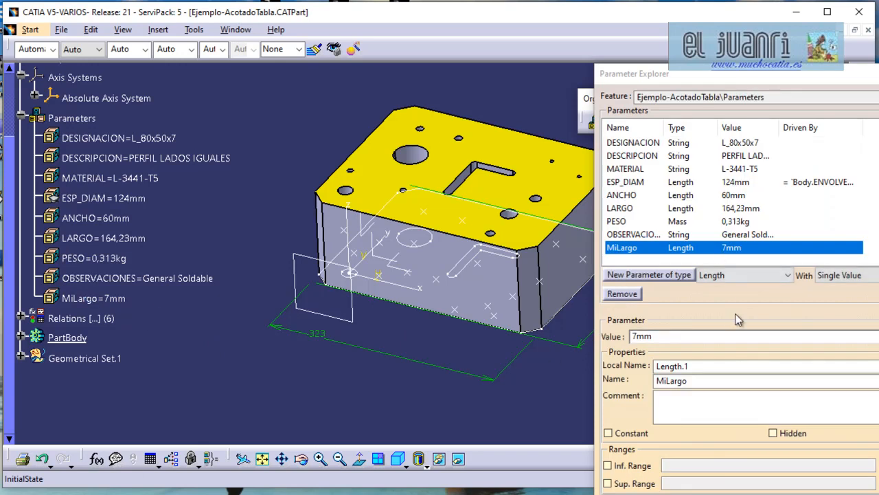
pyautogui.moveTo(745, 74); pyautogui.dragTo(629, 20)
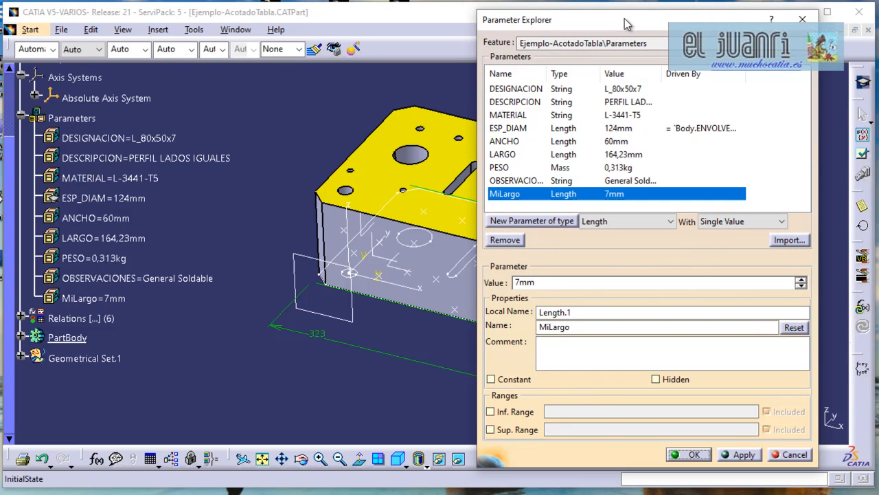
pyautogui.click(790, 454)
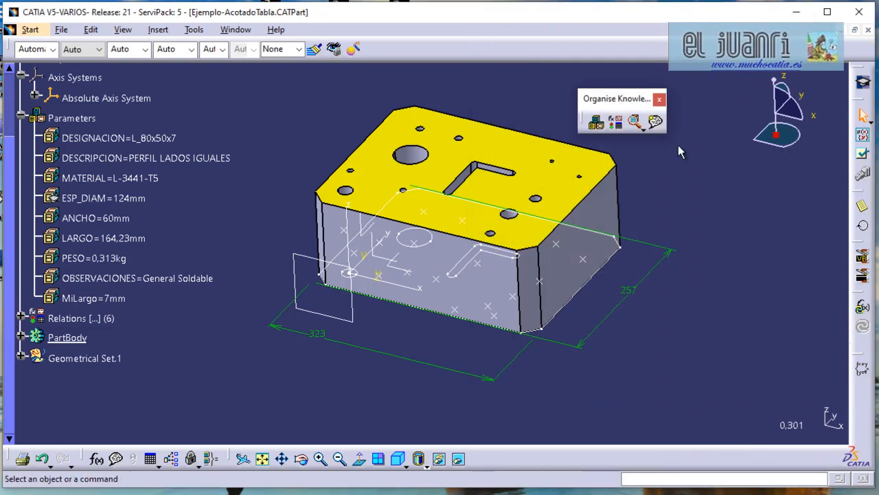
# Examine the parameters of the Parameters node and of the Ejemplo-AcotadoTabla part in the Parameters Explorer, widening the name column.
pyautogui.click(636, 122)
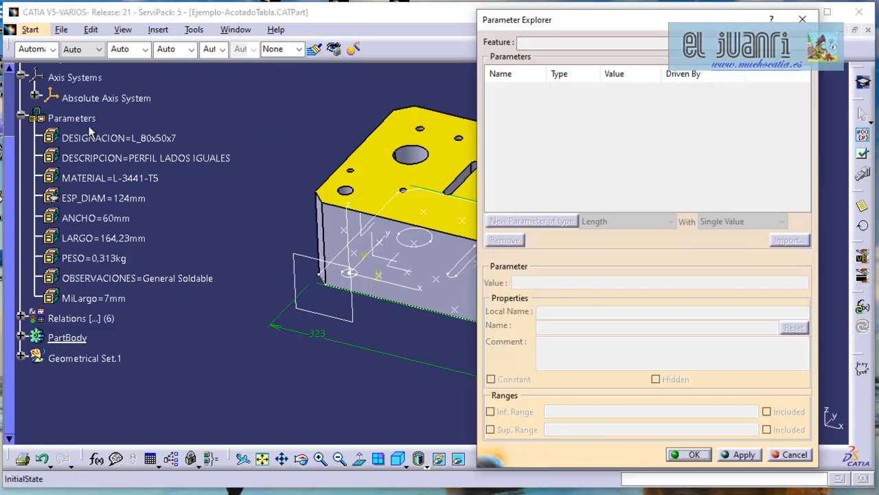
pyautogui.click(81, 118)
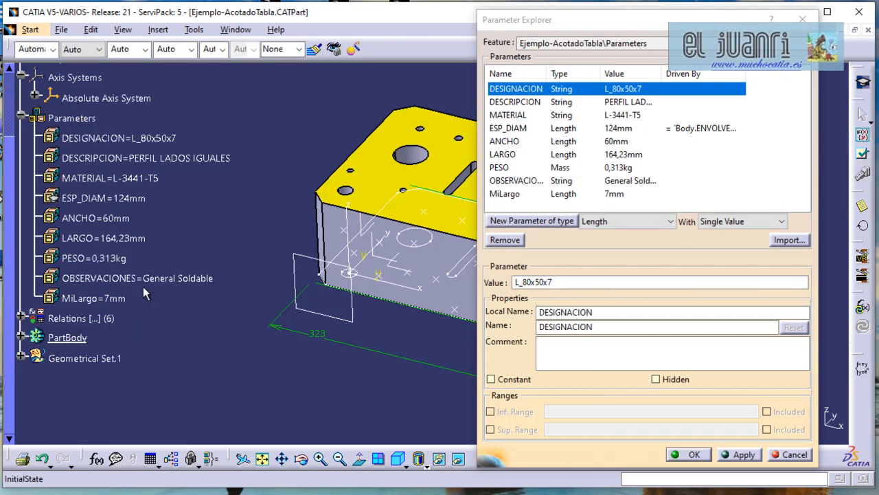
pyautogui.scroll(2, 211, 225)
pyautogui.click(98, 75)
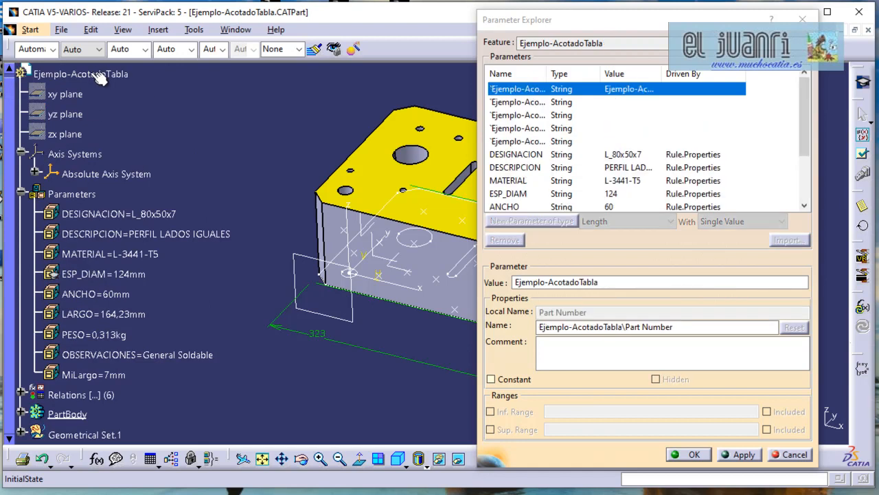
pyautogui.moveTo(548, 71); pyautogui.dragTo(622, 71)
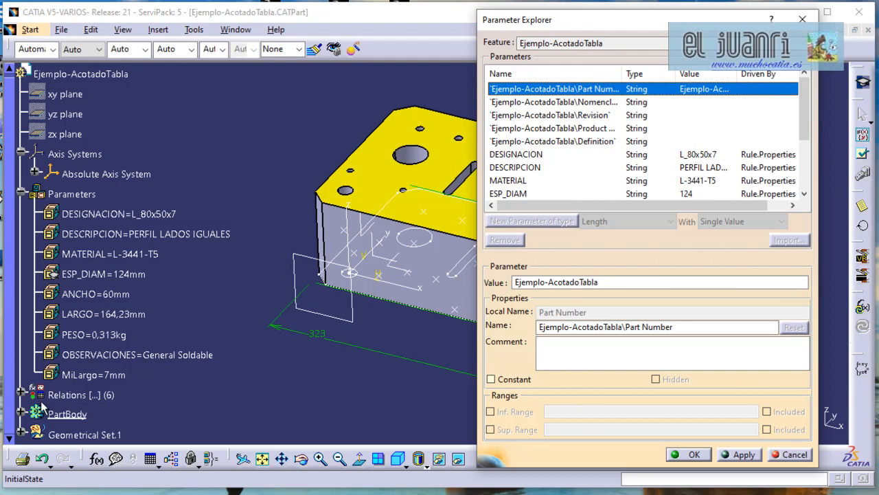
# Examine the parameters of Point.1 in Geometrical Set.1, including its Activity parameter, and close the explorer without changes.
pyautogui.scroll(-5, 117, 334)
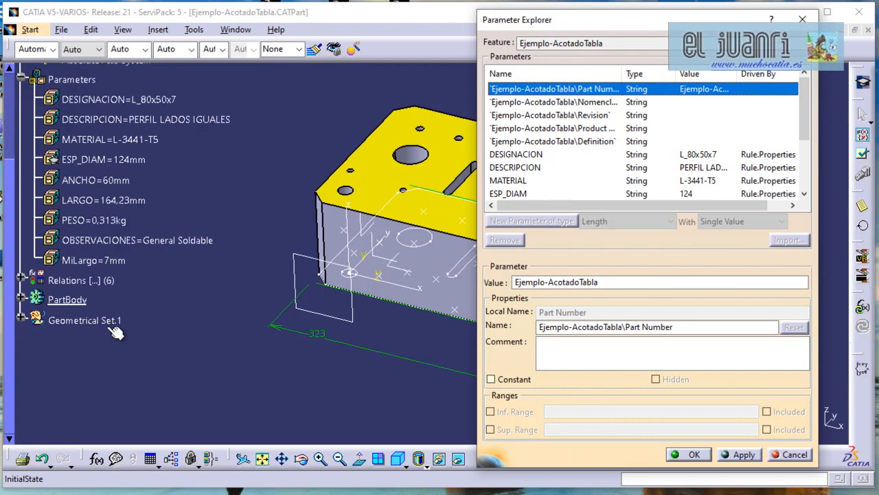
pyautogui.click(22, 317)
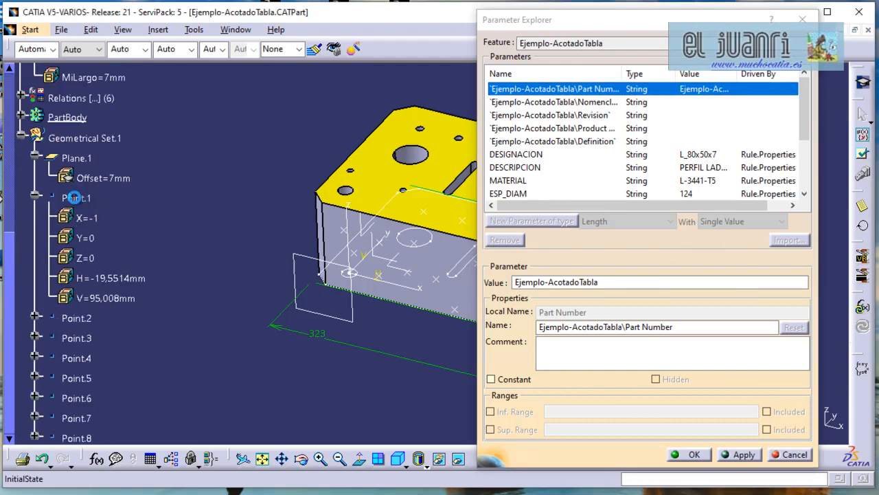
pyautogui.click(74, 197)
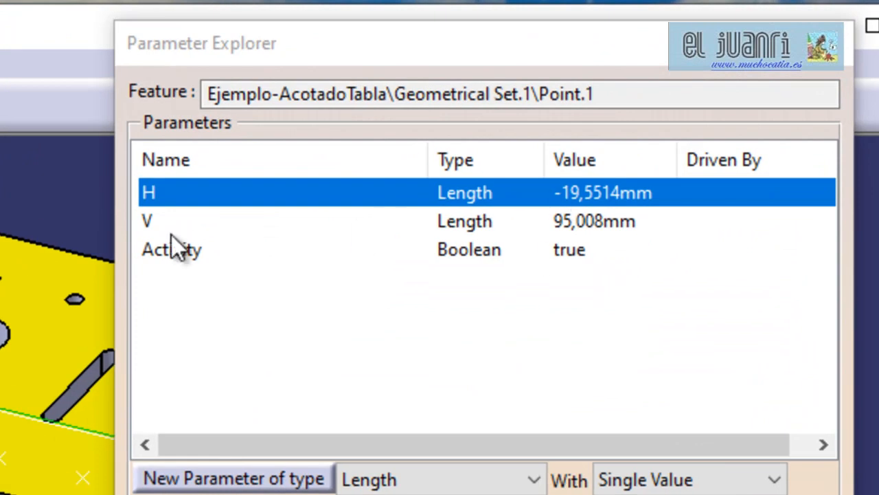
pyautogui.click(485, 250)
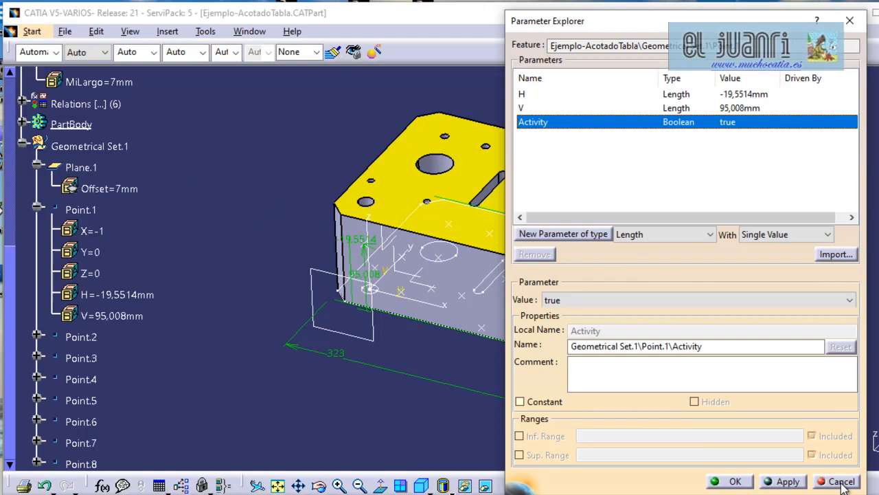
pyautogui.click(842, 481)
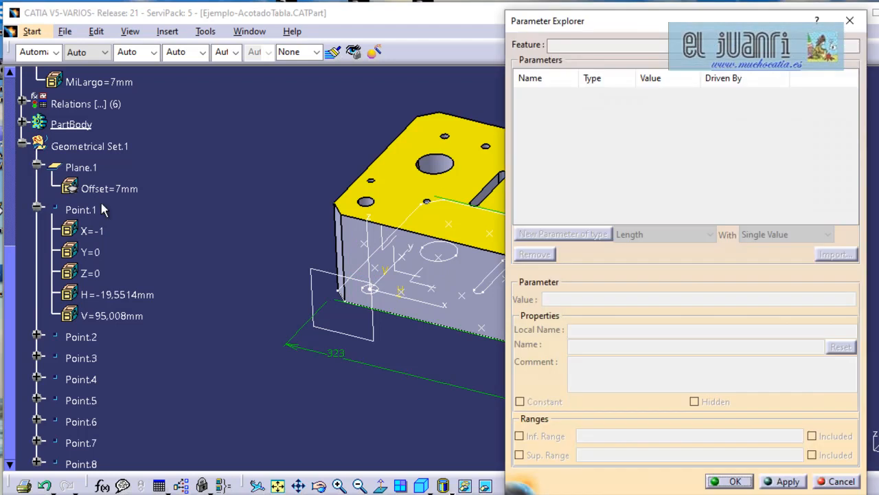
# In the Parameters Explorer, enable the inferior and superior ranges for MiLargo and set the inferior limit to 5 mm.
pyautogui.click(96, 81)
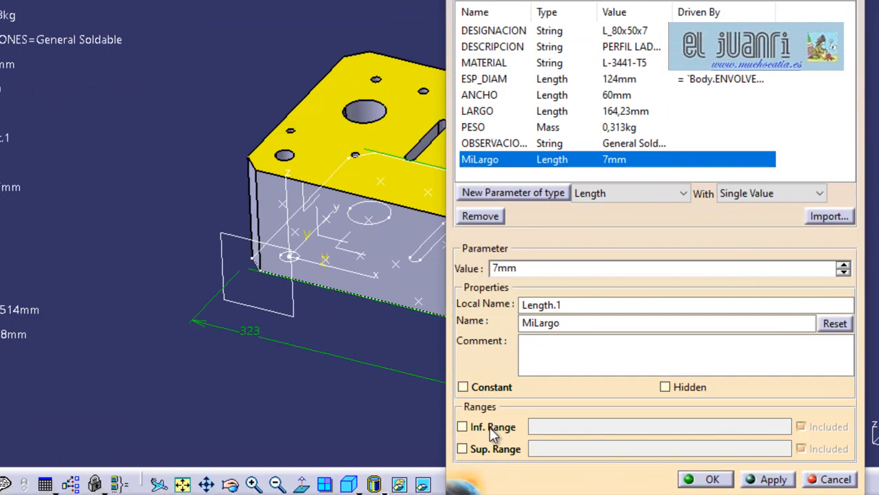
pyautogui.click(544, 437)
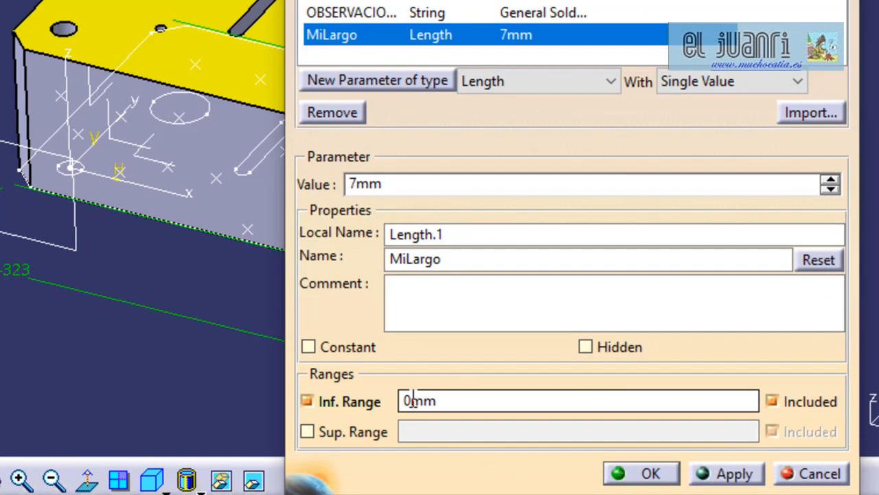
pyautogui.doubleClick(407, 400)
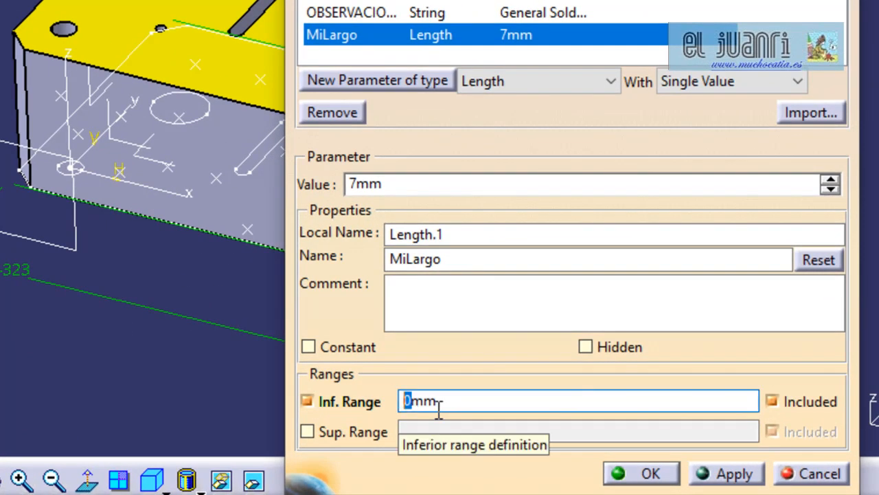
pyautogui.write('5')
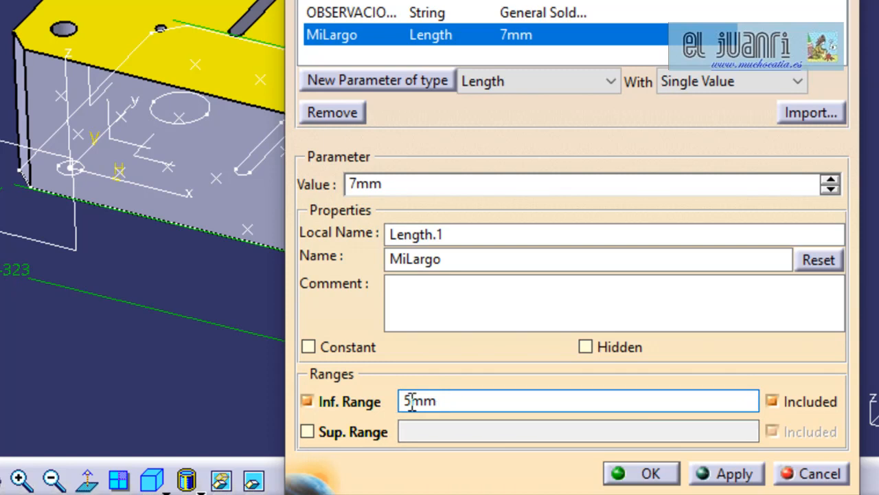
pyautogui.moveTo(411, 402); pyautogui.dragTo(374, 406)
pyautogui.write('0')
pyautogui.click(334, 430)
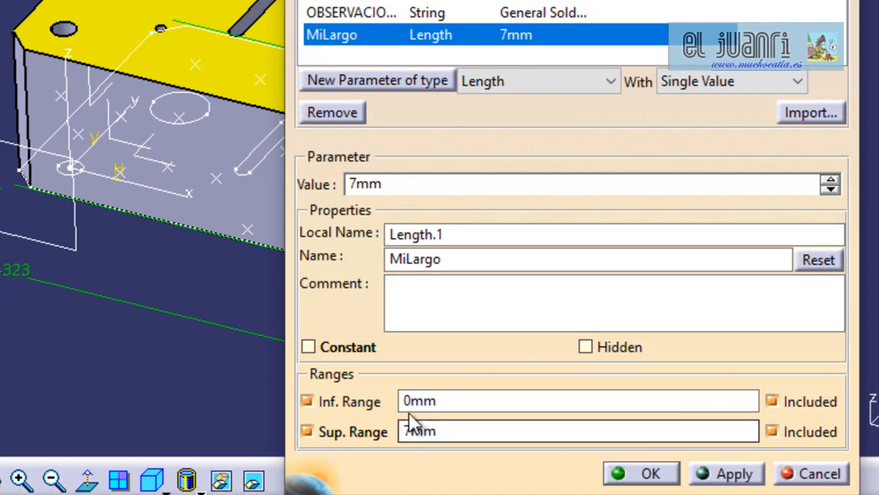
pyautogui.moveTo(411, 401); pyautogui.dragTo(389, 402)
pyautogui.write('5')
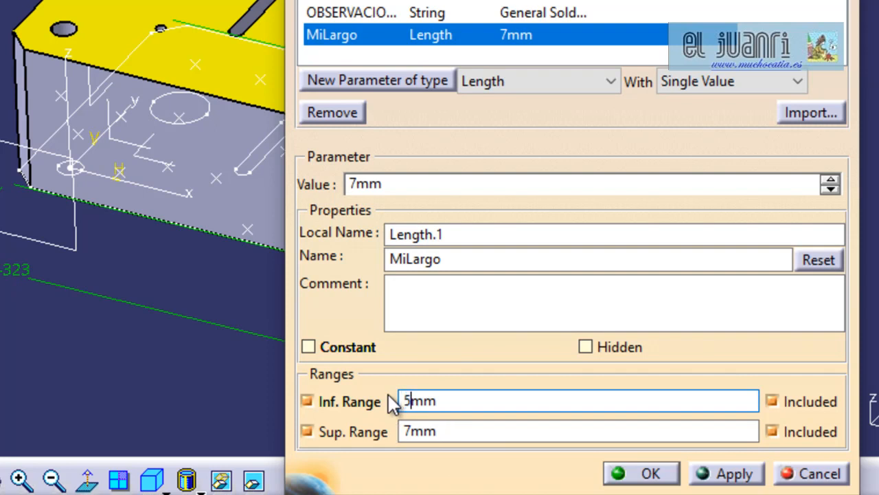
# Set MiLargo's superior range to 14 mm and apply the range limits.
pyautogui.click(366, 431)
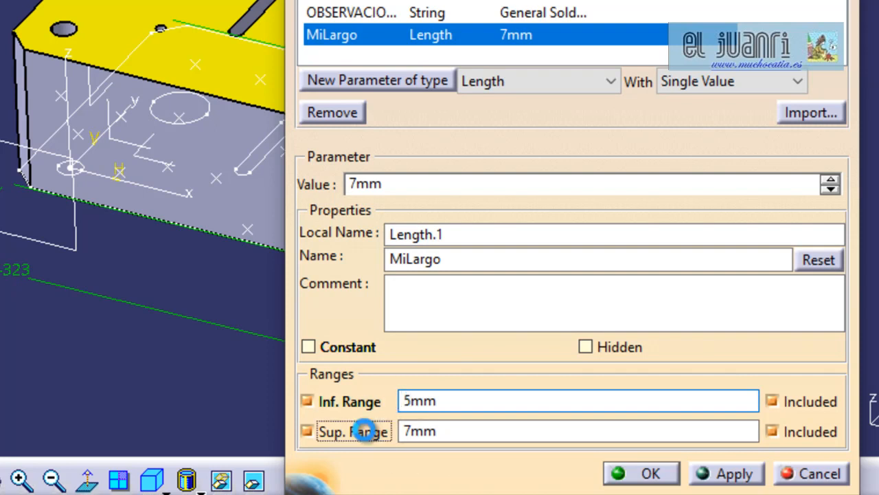
pyautogui.click(450, 433)
pyautogui.moveTo(496, 428); pyautogui.dragTo(214, 412)
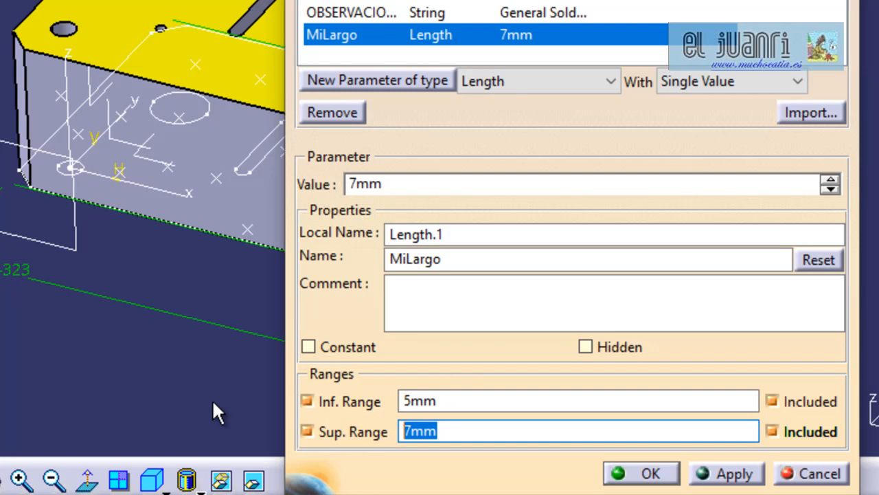
pyautogui.write('14')
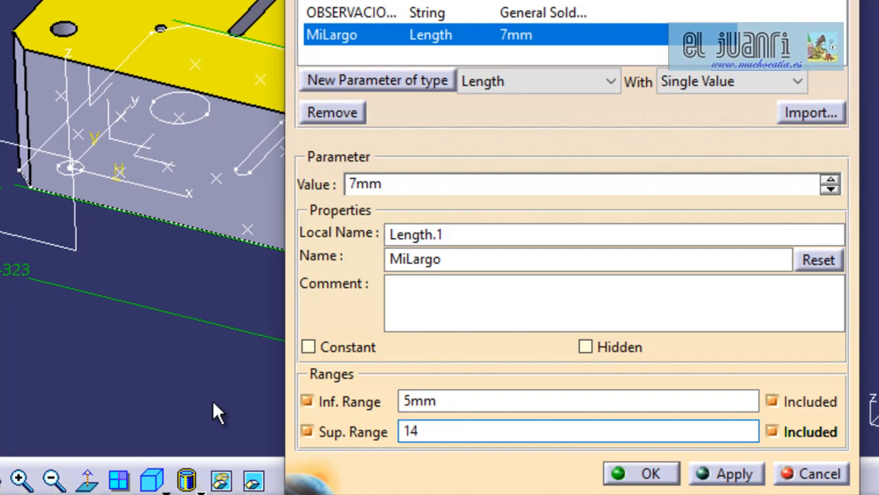
pyautogui.click(736, 474)
# Copy the parameter's name MiLargo into its local name and clear the separate name entry.
pyautogui.click(424, 289)
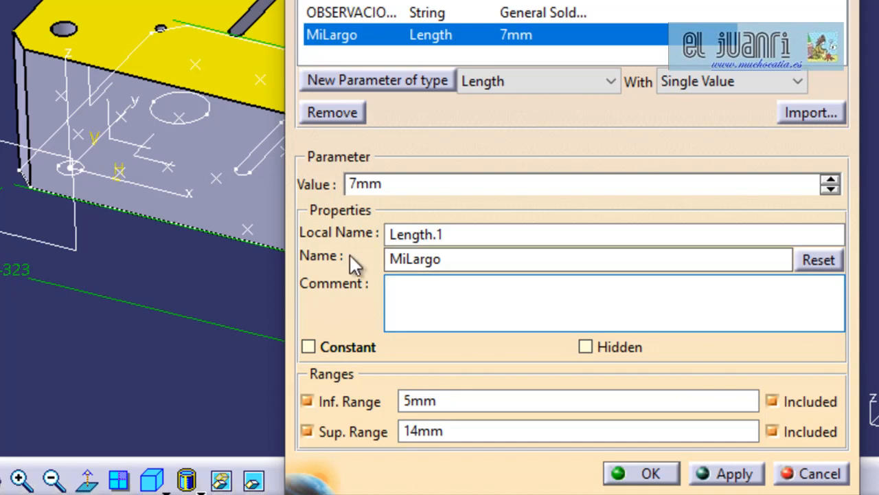
pyautogui.doubleClick(485, 257)
pyautogui.hotkey('ctrl', 'c')
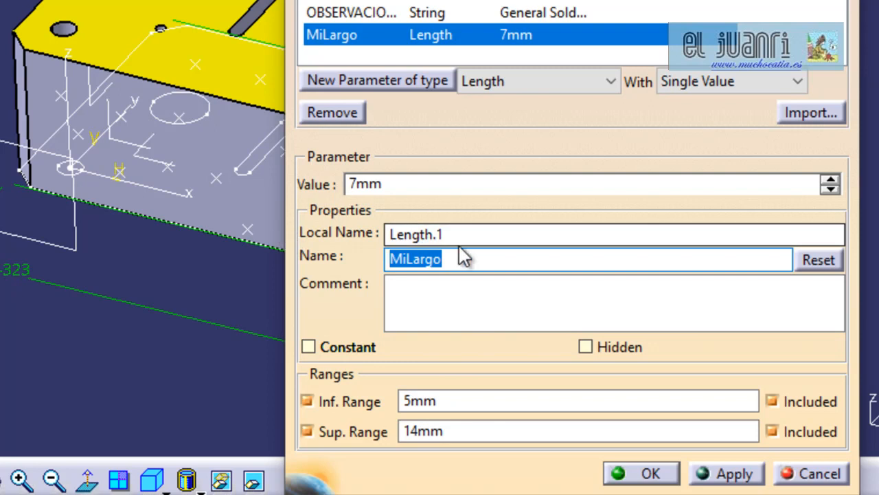
pyautogui.click(423, 227)
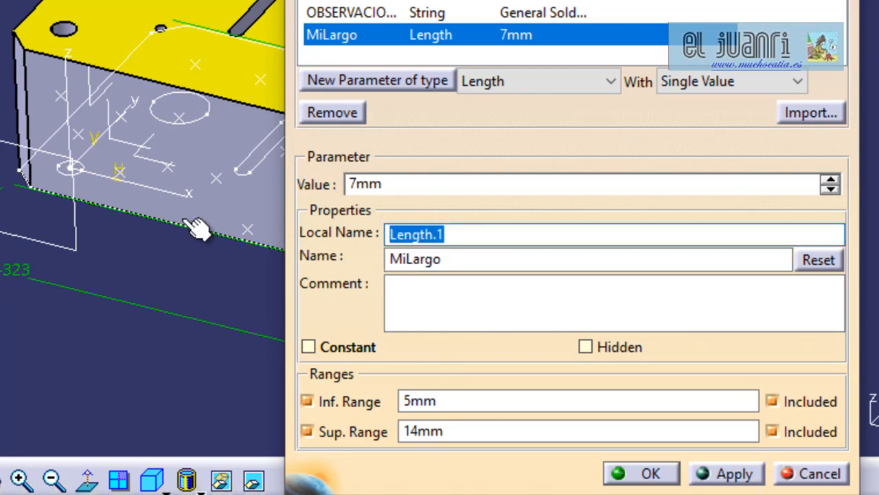
pyautogui.hotkey('ctrl', 'v')
pyautogui.doubleClick(451, 260)
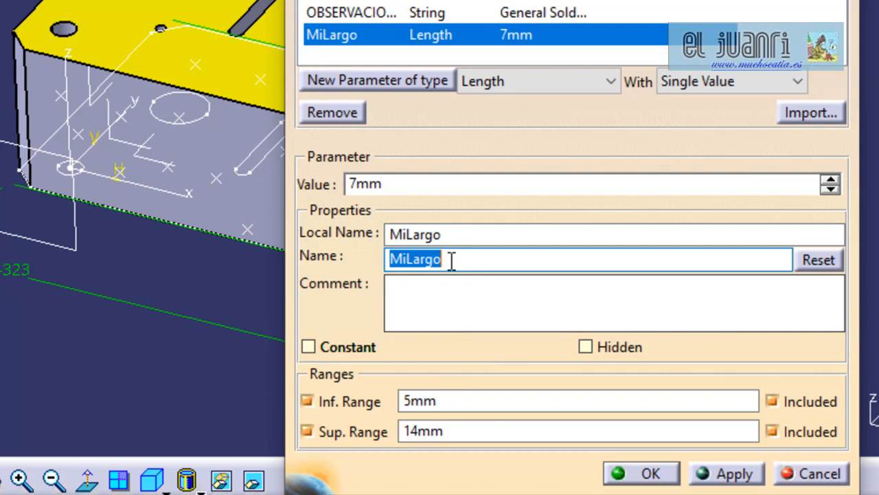
pyautogui.press('BackSpace')
pyautogui.click(444, 232)
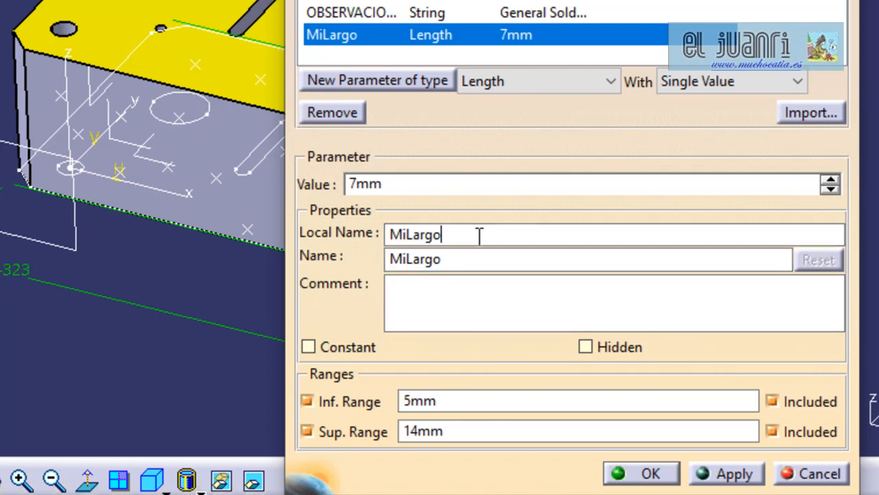
# Add the comment "Larga para la piezapfvmk" to the MiLargo parameter, apply it and close the Parameter Explorer.
pyautogui.click(453, 259)
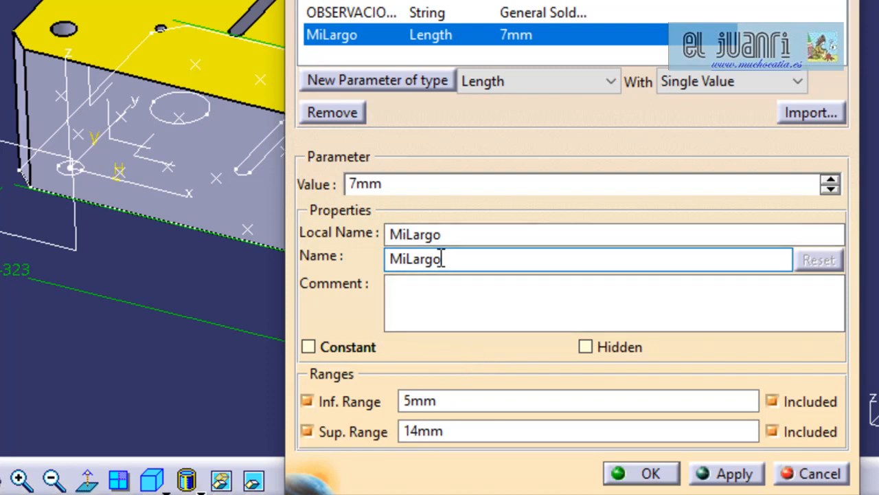
pyautogui.click(402, 292)
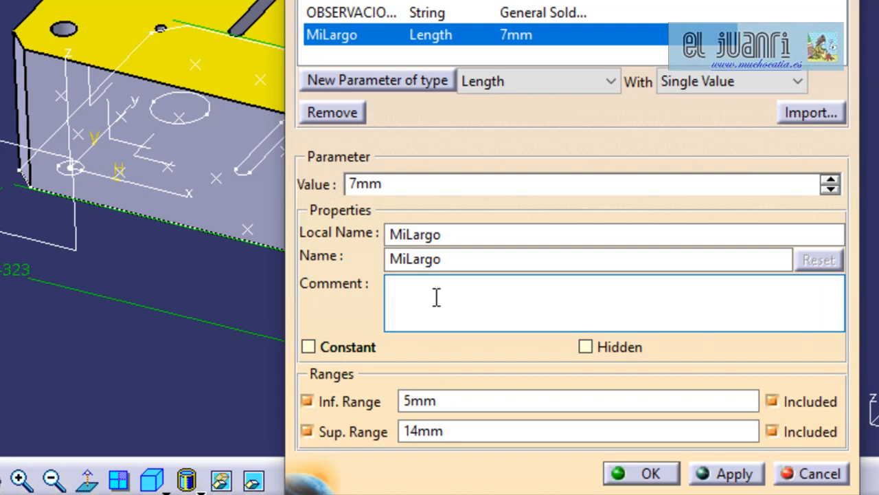
pyautogui.write('Larga para la piez')
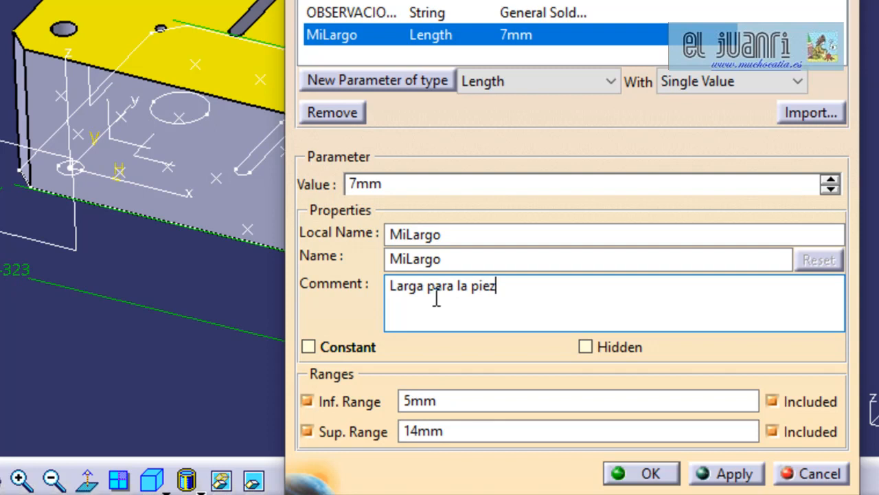
pyautogui.write('apfvmk')
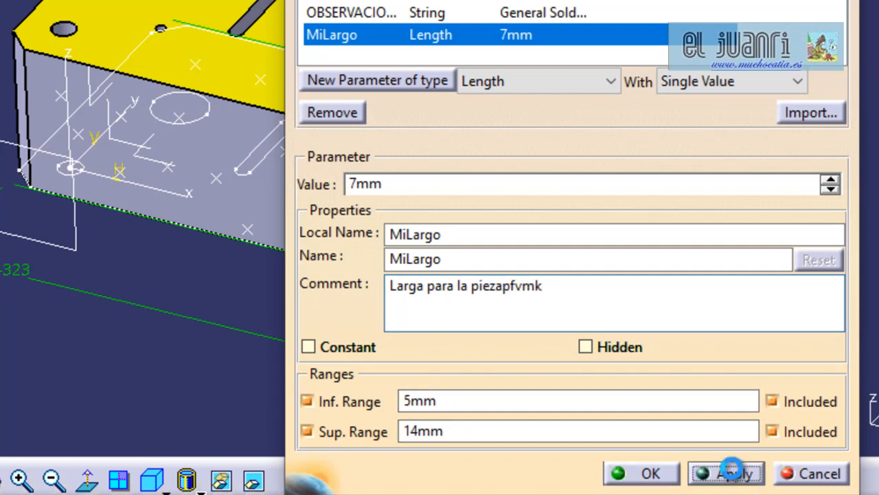
pyautogui.click(732, 474)
pyautogui.click(647, 473)
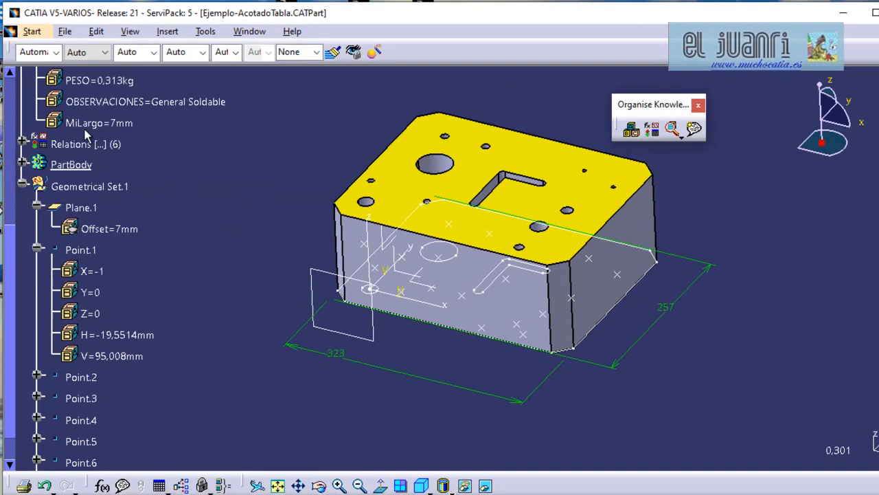
# Reopen the Parameter Explorer on the part's parameters, review MiLargo's comment and ranges, and close it.
pyautogui.moveTo(106, 127)
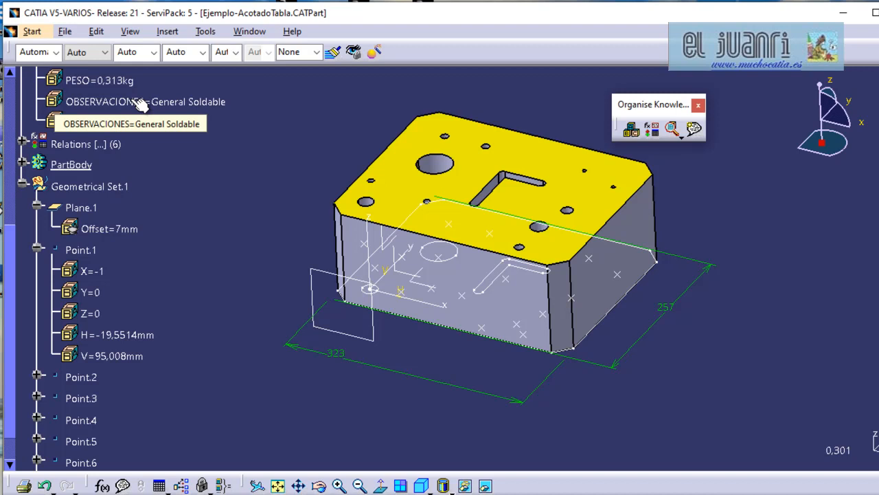
pyautogui.scroll(1, 141, 104)
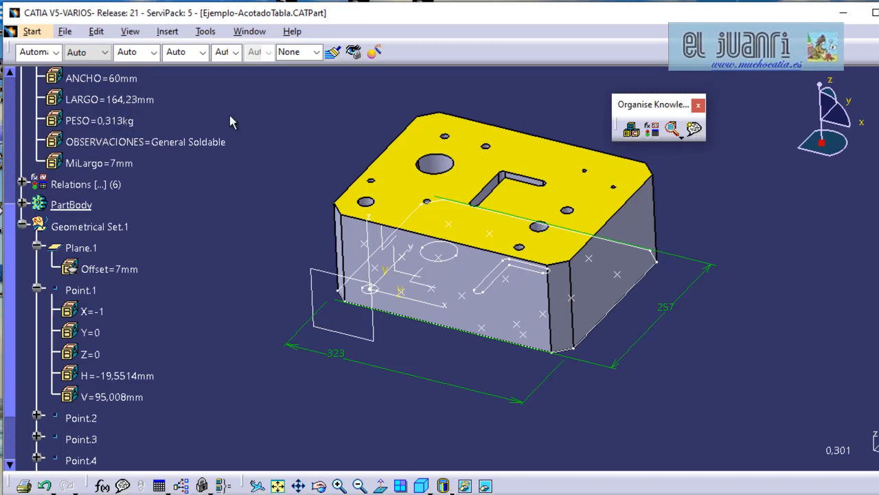
pyautogui.scroll(4, 223, 121)
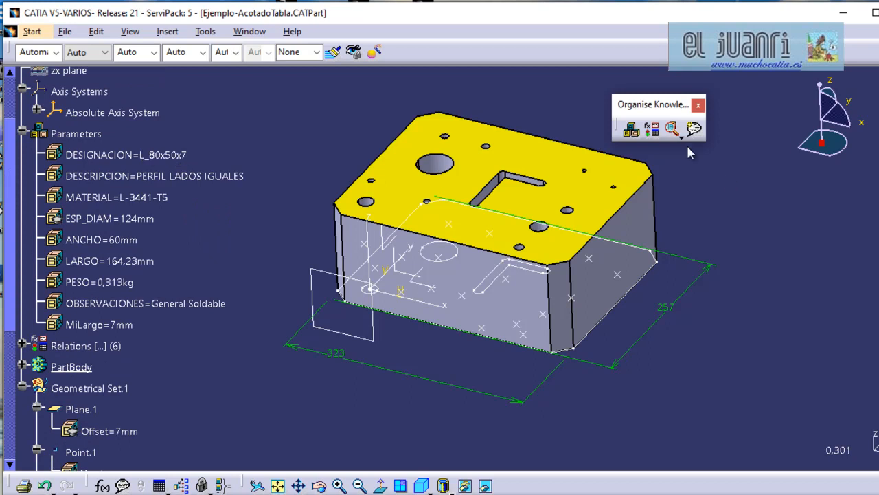
pyautogui.click(671, 128)
pyautogui.click(159, 158)
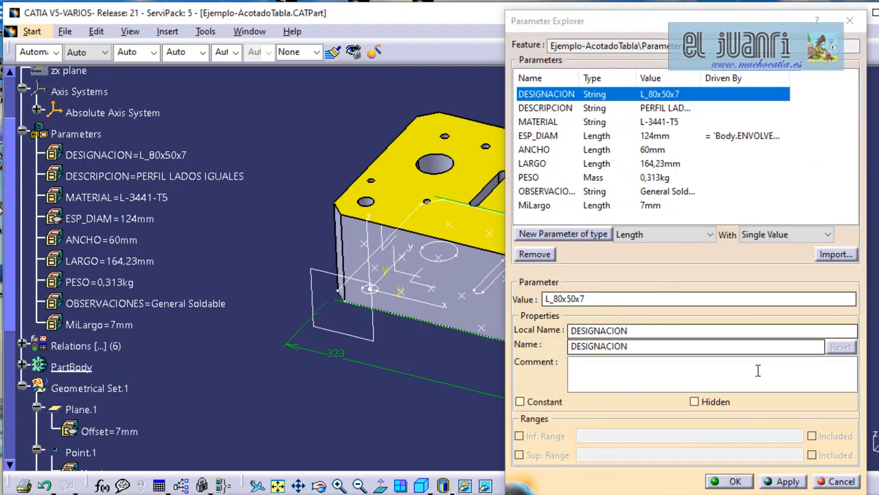
pyautogui.click(610, 364)
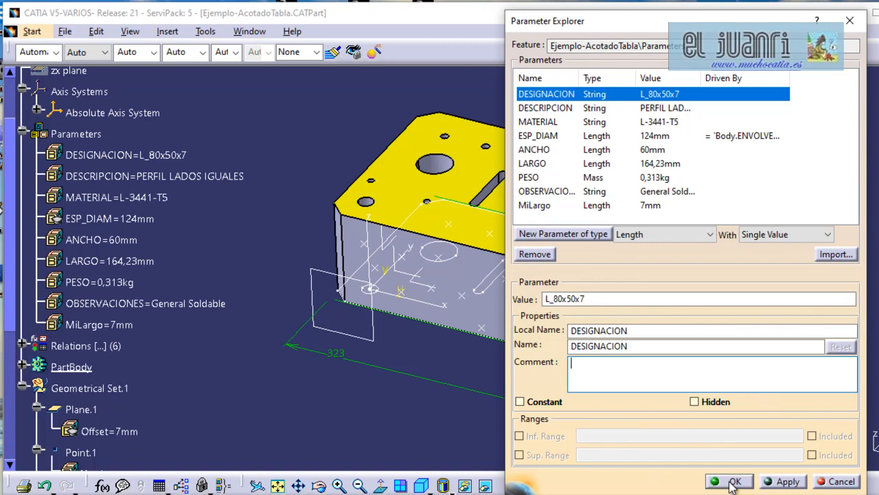
pyautogui.click(601, 206)
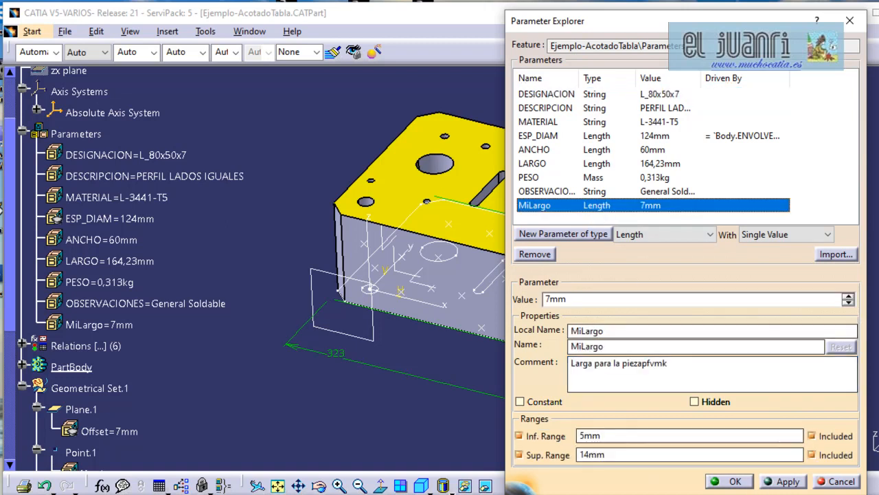
pyautogui.click(733, 482)
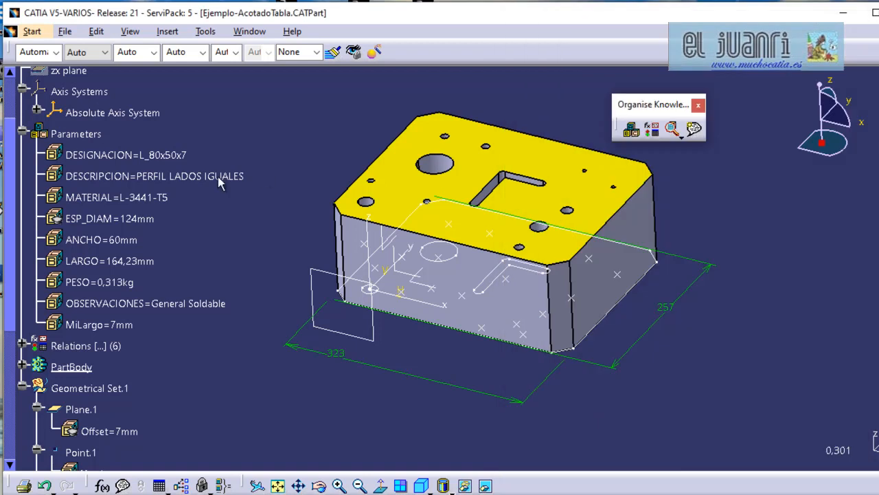
# Try to set the MiLargo parameter to 23 mm from the tree.
pyautogui.scroll(-2, 169, 349)
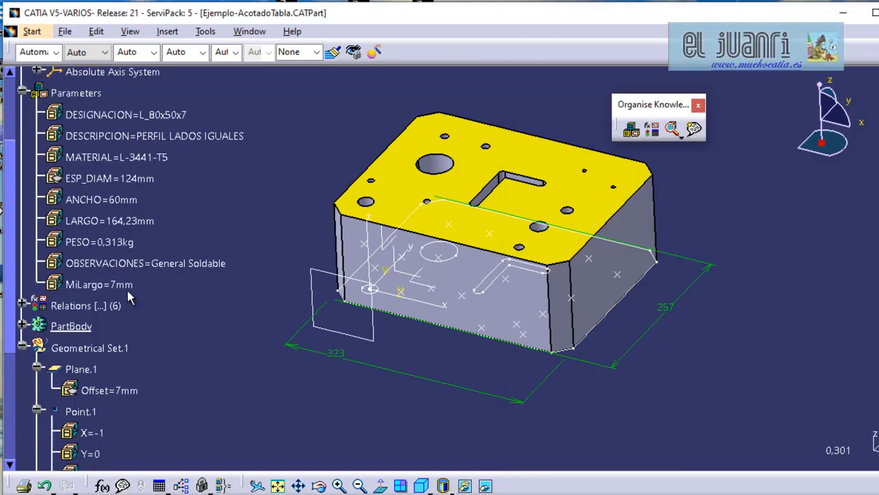
pyautogui.click(115, 283)
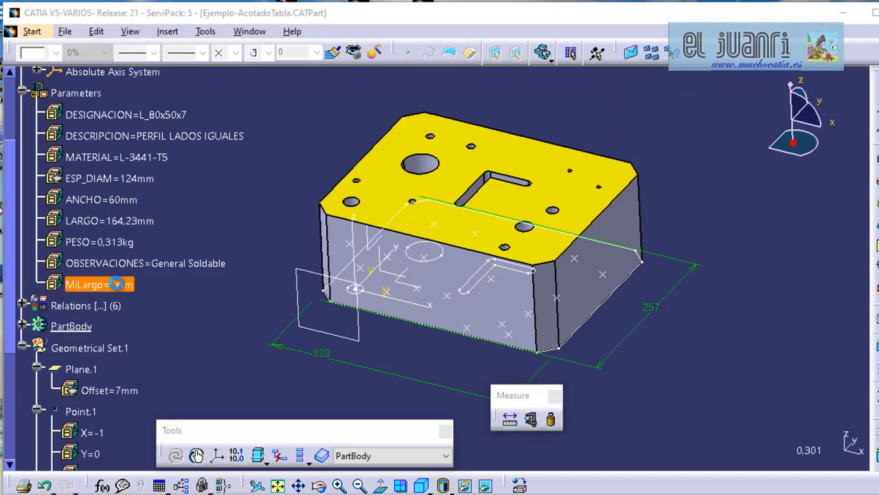
pyautogui.write('23')
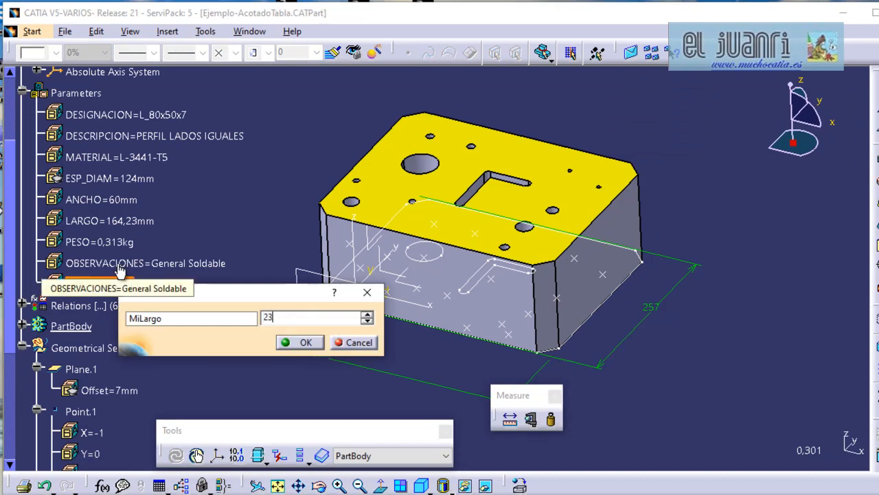
pyautogui.press('Return')
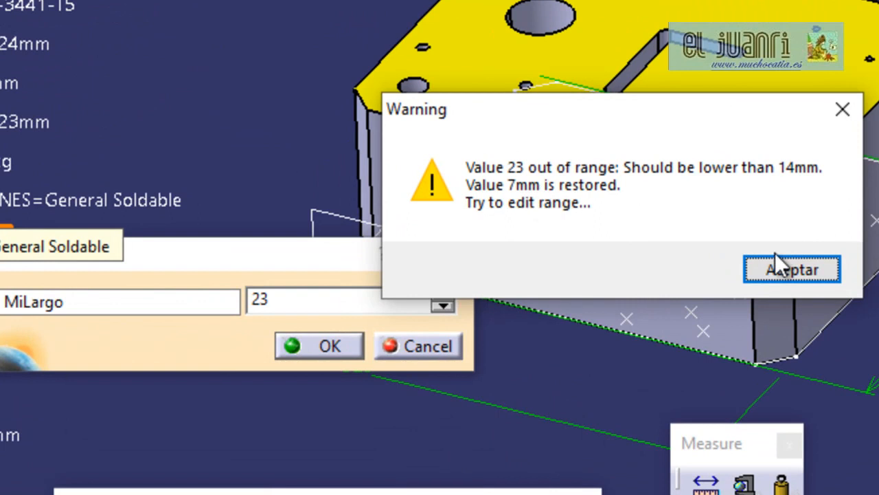
pyautogui.click(824, 275)
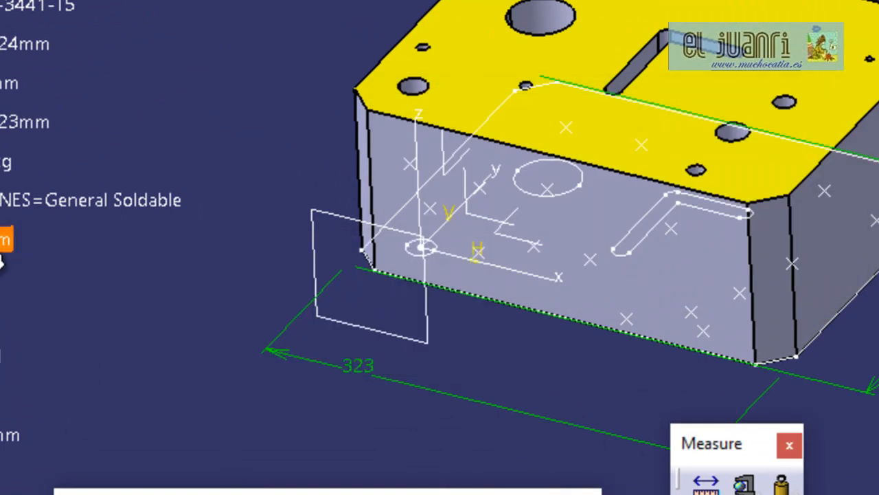
# Set the MiLargo parameter to 6 mm.
pyautogui.write('4')
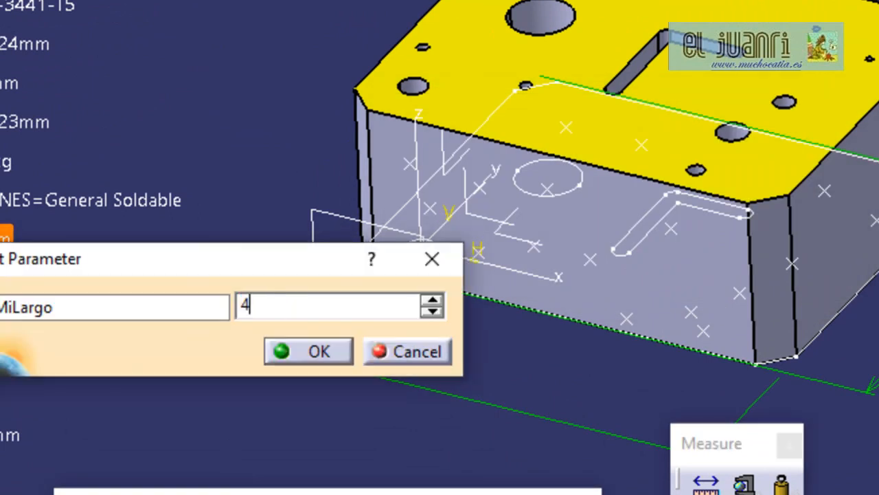
pyautogui.press('BackSpace')
pyautogui.write('6')
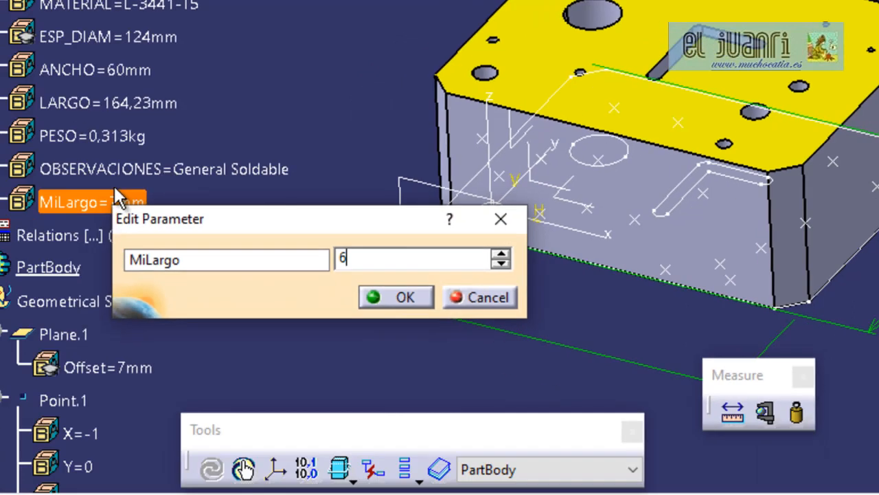
pyautogui.press('Return')
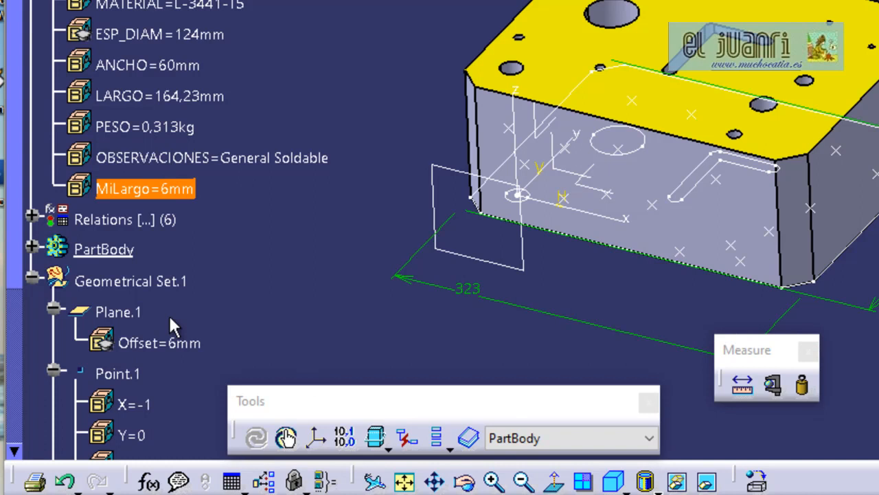
# Try to set the MiLargo parameter to 36 mm and close the parameter editor.
pyautogui.click(182, 190)
pyautogui.doubleClick(185, 191)
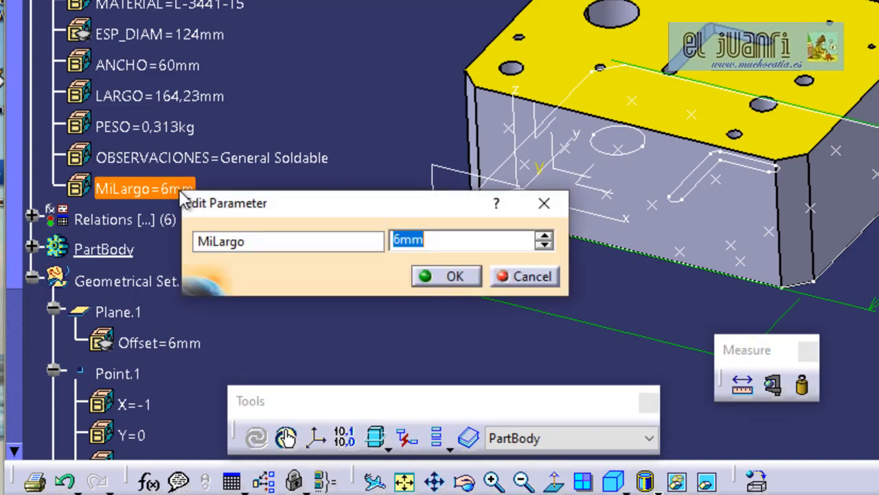
pyautogui.write('36')
pyautogui.press('Return')
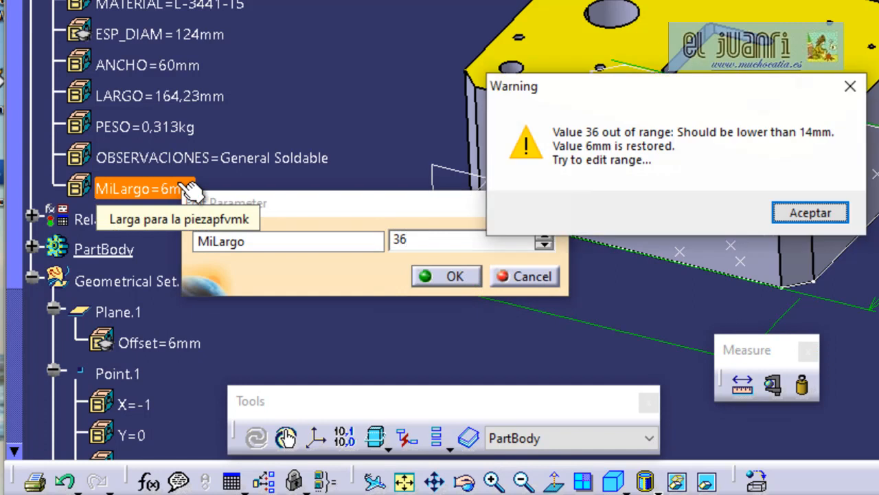
pyautogui.click(795, 208)
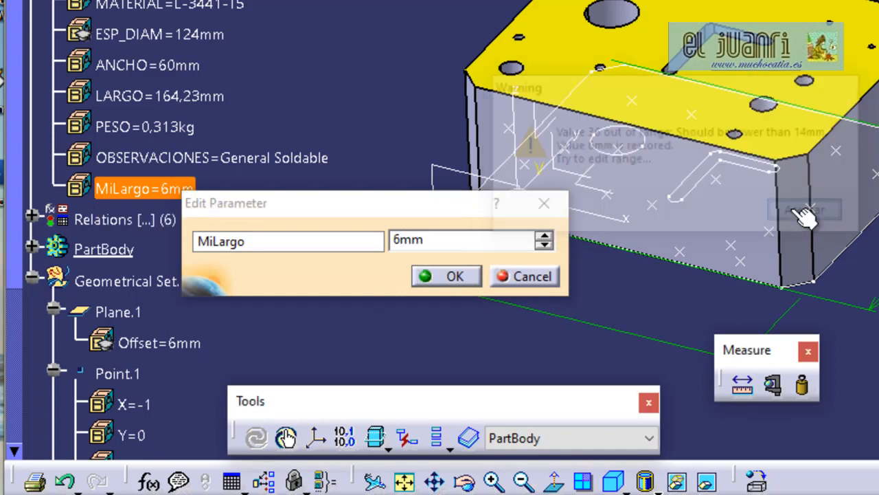
pyautogui.click(453, 277)
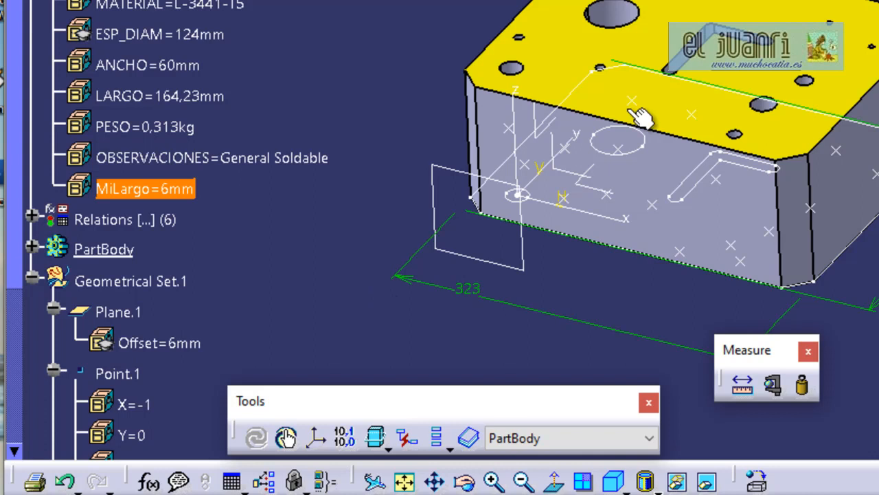
# Switch back to the Knowledge Advisor workbench and open the Parameter Explorer on the part's Parameters node.
pyautogui.click(43, 1)
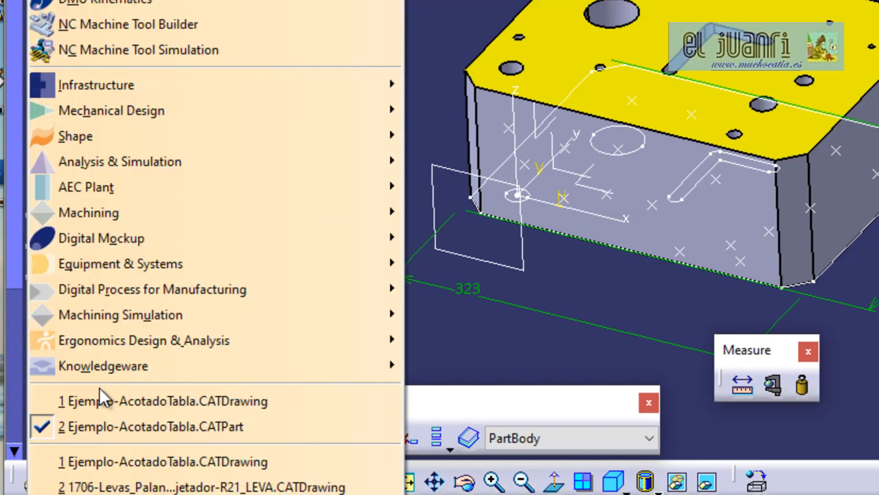
pyautogui.moveTo(101, 370)
pyautogui.click(490, 365)
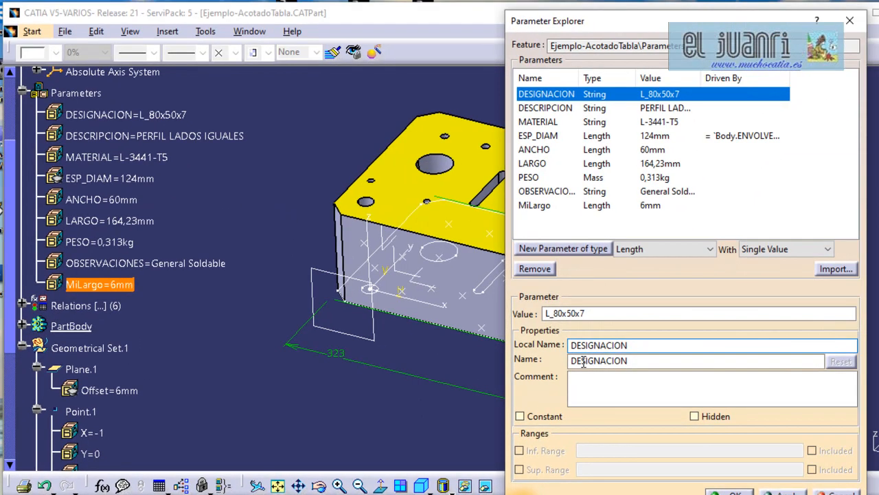
pyautogui.click(76, 93)
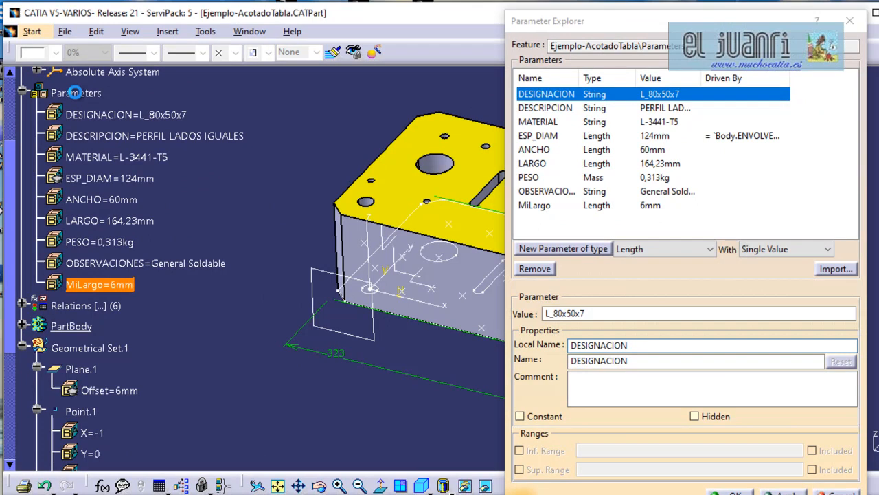
pyautogui.scroll(1, 279, 179)
pyautogui.scroll(-1, 169, 288)
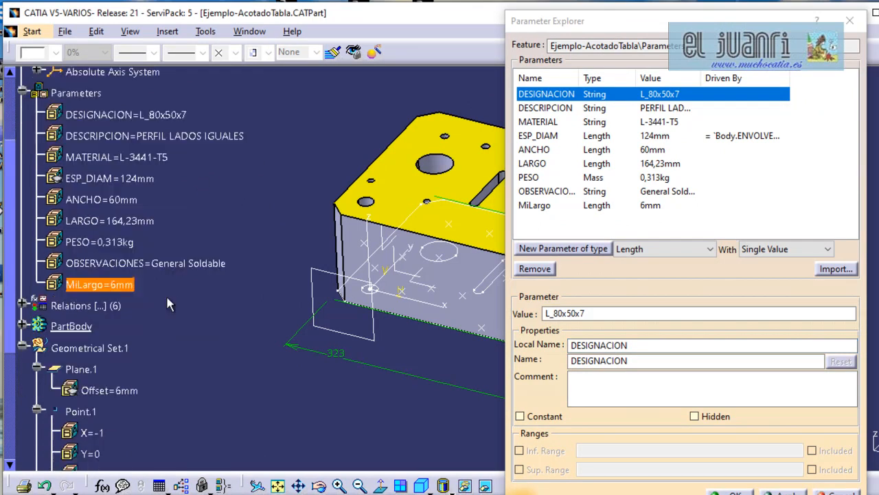
pyautogui.scroll(-1, 165, 293)
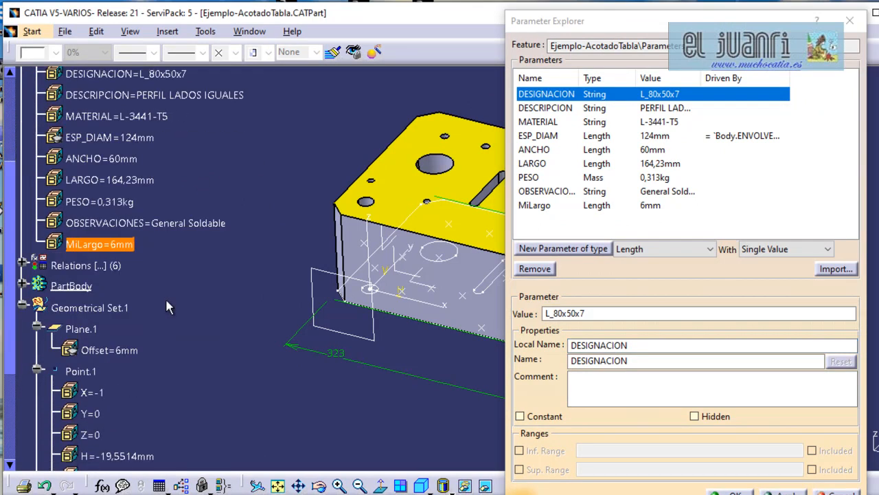
# Create a single-value Length parameter in Geometrical Set.1 with the local name Alto and close the explorer.
pyautogui.click(100, 310)
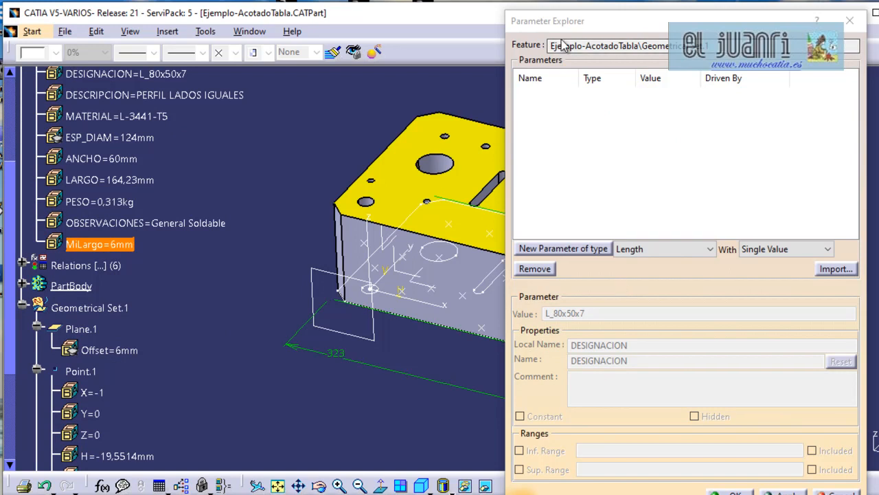
pyautogui.click(574, 249)
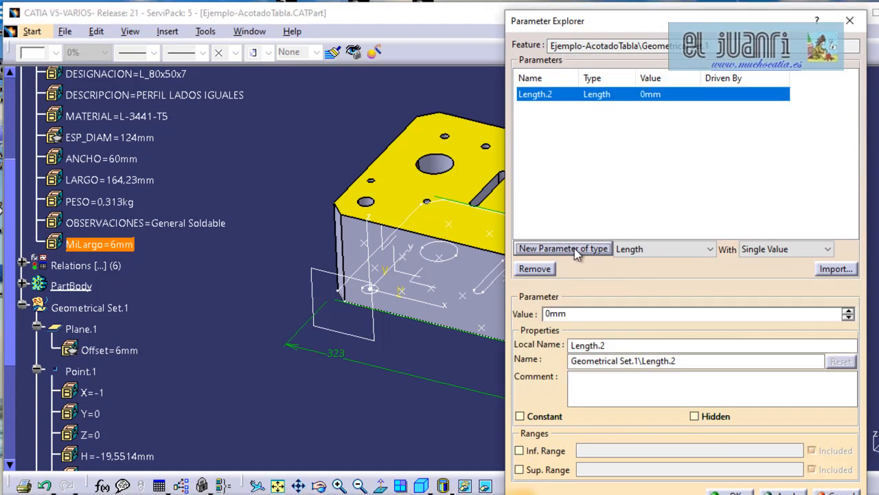
pyautogui.doubleClick(626, 345)
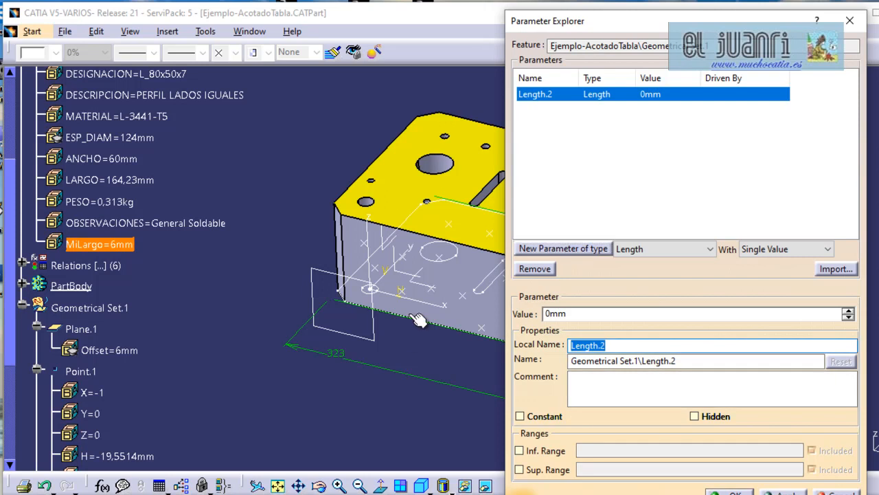
pyautogui.write('Alto')
pyautogui.press('Return')
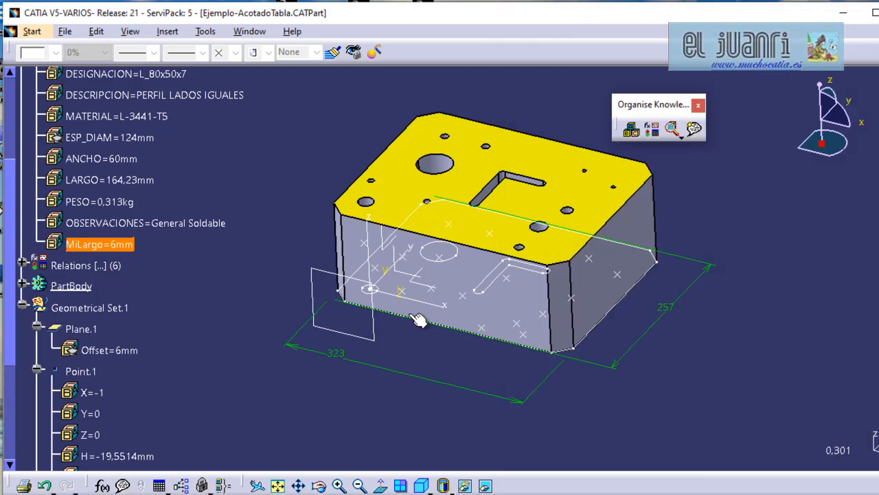
pyautogui.scroll(-4, 198, 235)
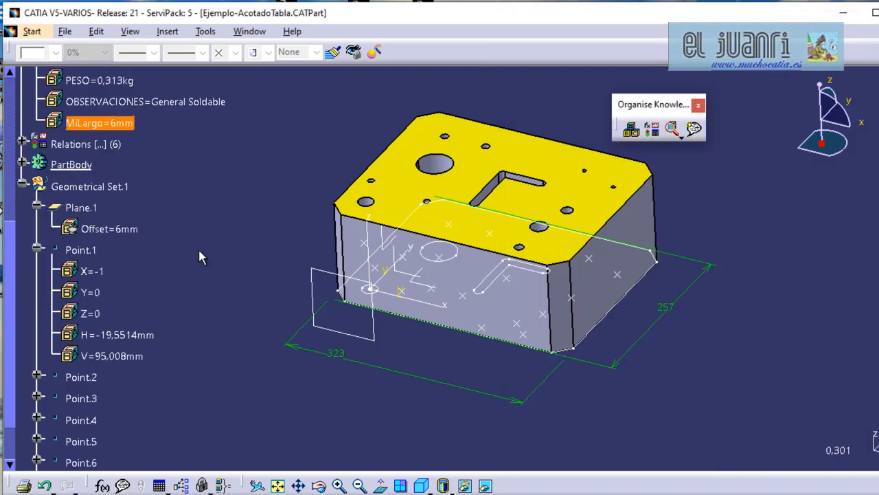
pyautogui.scroll(1, 196, 269)
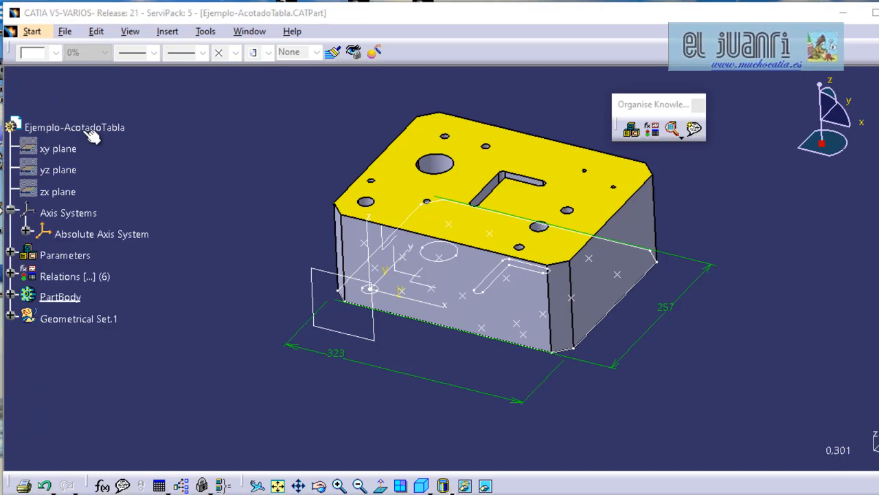
# Examine the added product properties of the Ejemplo-AcotadoTabla part in an enlarged Properties dialog and close it.
pyautogui.rightClick(83, 129)
pyautogui.click(109, 195)
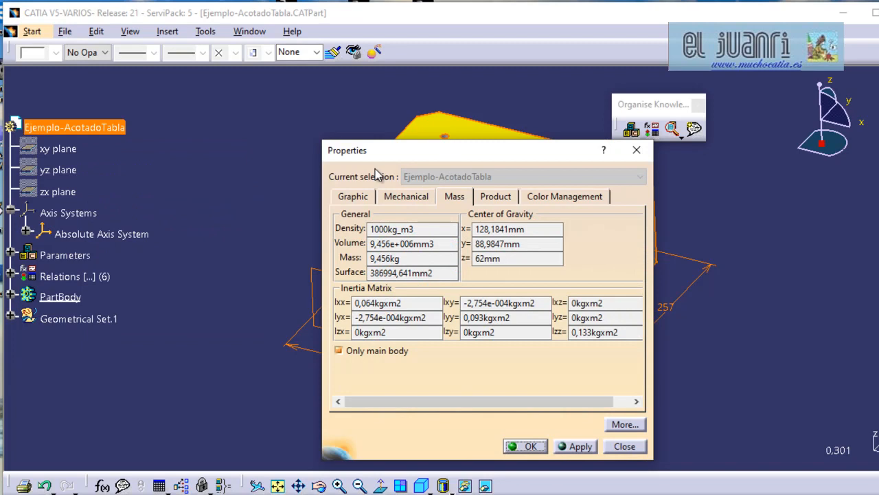
pyautogui.click(494, 197)
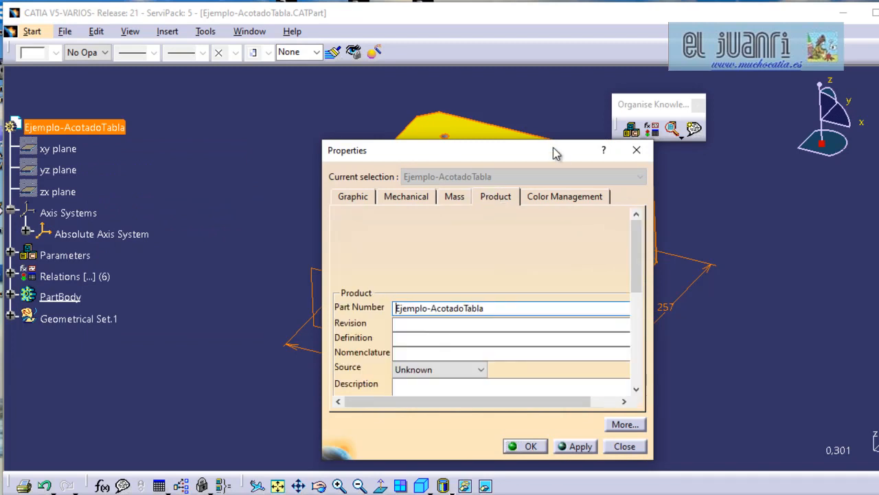
pyautogui.moveTo(556, 151); pyautogui.dragTo(453, 87)
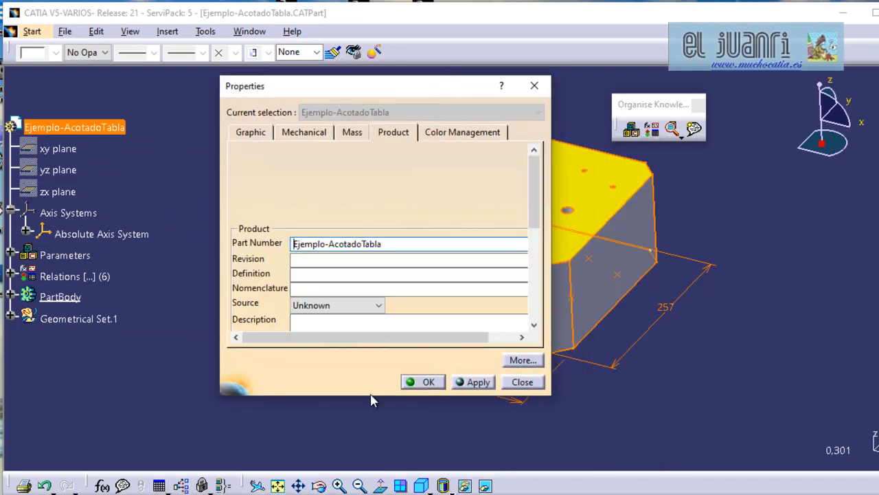
pyautogui.moveTo(365, 398); pyautogui.dragTo(363, 441)
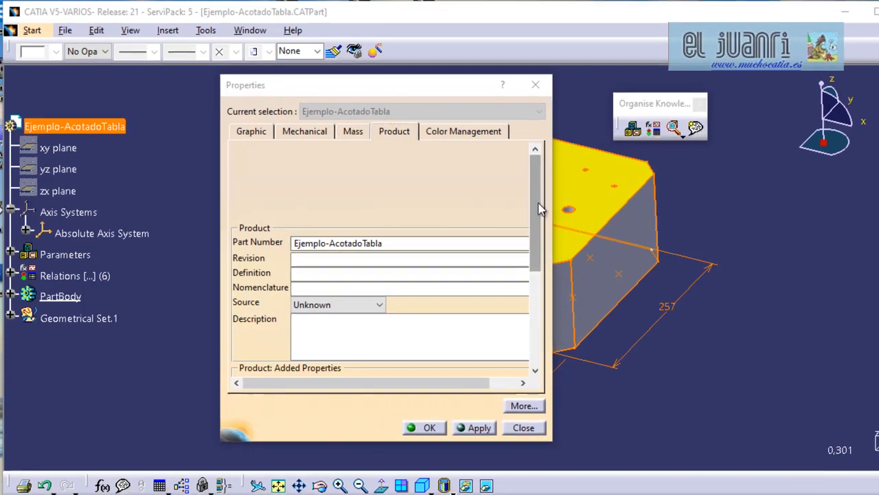
pyautogui.moveTo(547, 237); pyautogui.dragTo(550, 353)
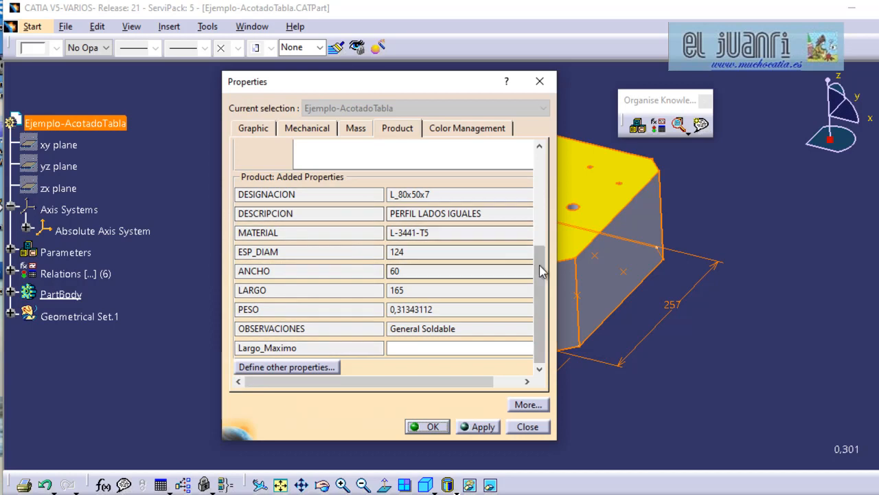
pyautogui.moveTo(540, 270); pyautogui.dragTo(557, 289)
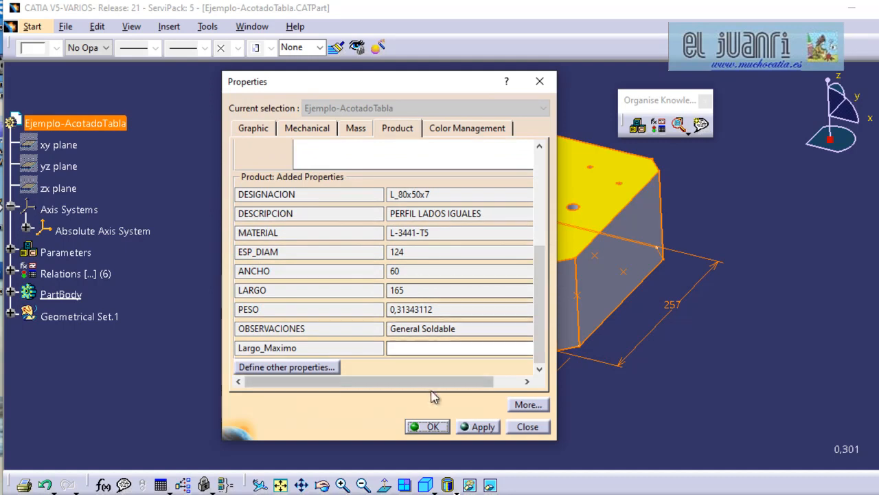
pyautogui.click(431, 427)
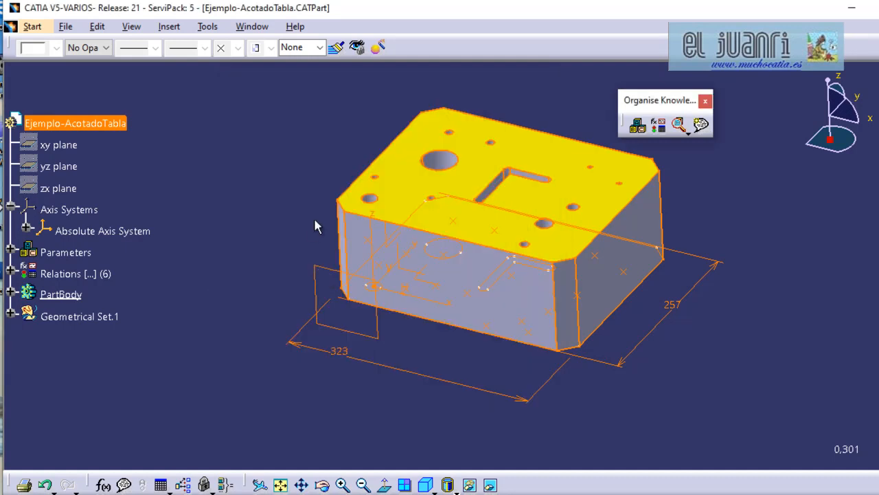
# Open the recent 1706-Levas_Palancas_Sujetador-R21_Conj_Palanca product and bring up its Bill of Material.
pyautogui.click(66, 27)
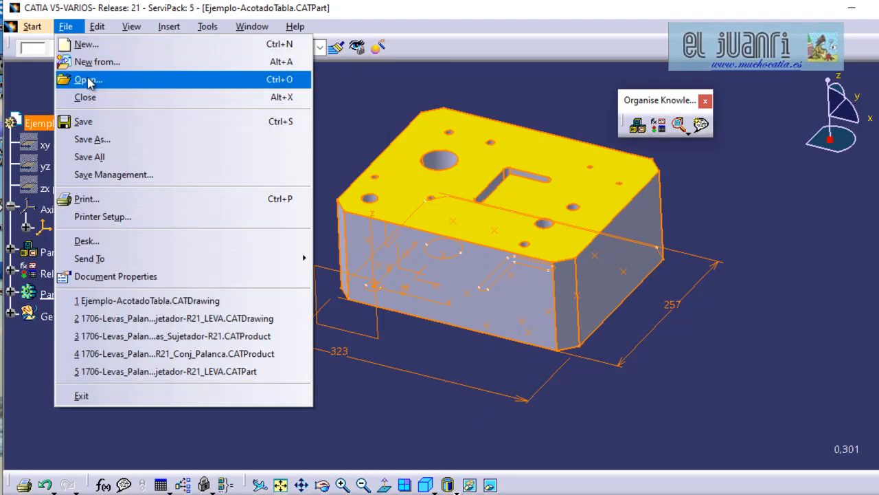
pyautogui.click(175, 356)
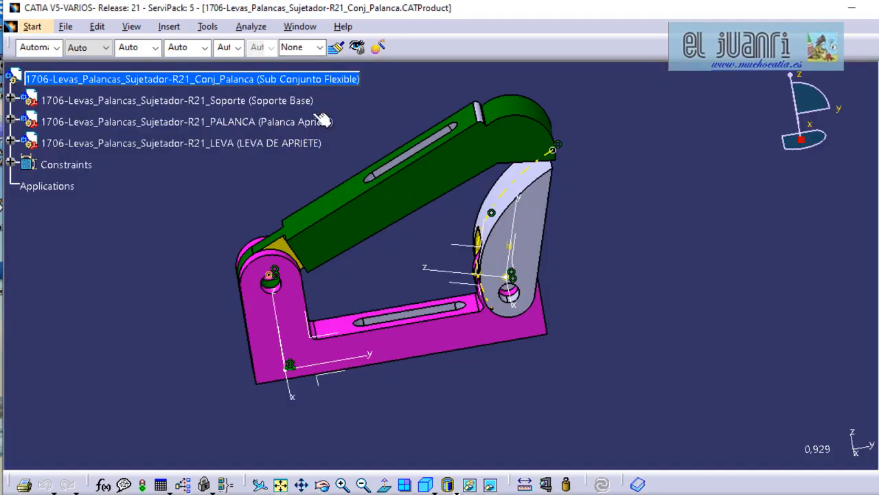
pyautogui.click(296, 29)
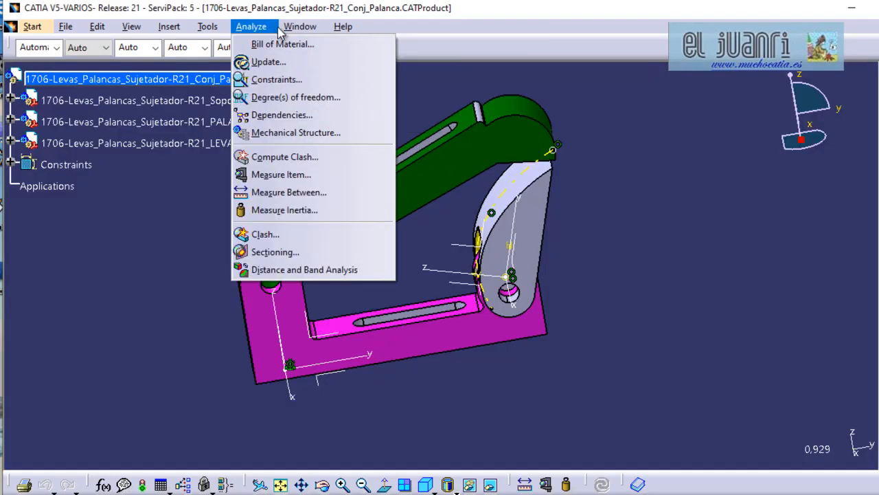
pyautogui.moveTo(357, 28)
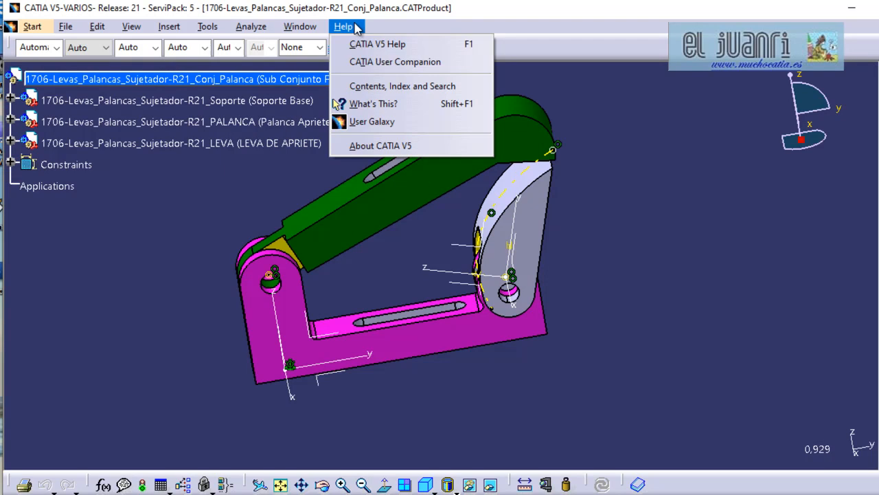
pyautogui.click(236, 82)
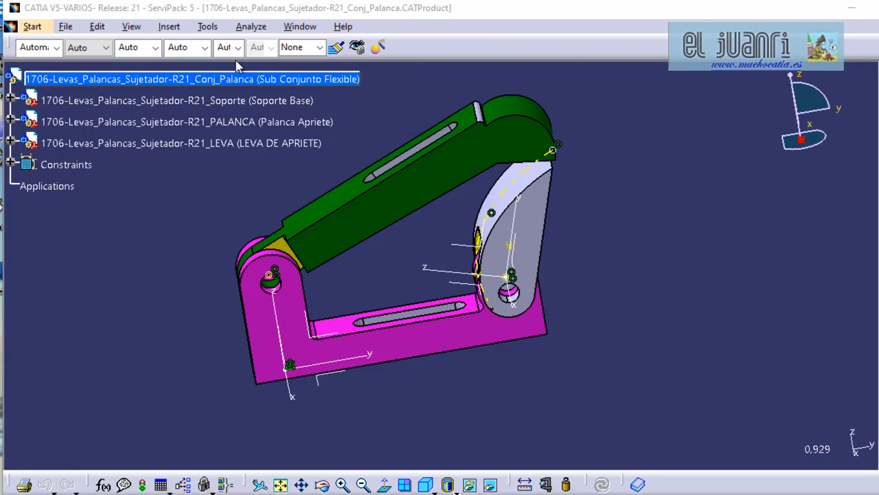
pyautogui.click(251, 28)
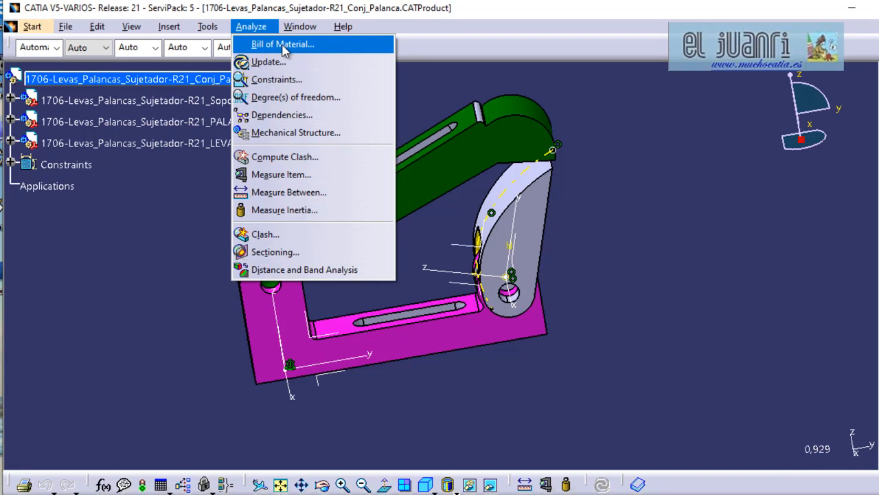
pyautogui.click(282, 45)
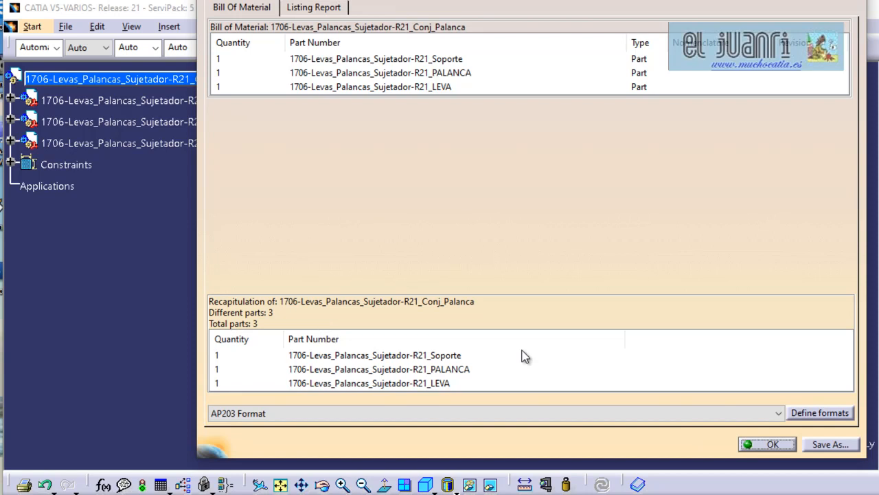
# Add the properties from DESIGNACION through OBSERVACIONES to the listing report's displayed properties and close the Bill of Material.
pyautogui.click(306, 8)
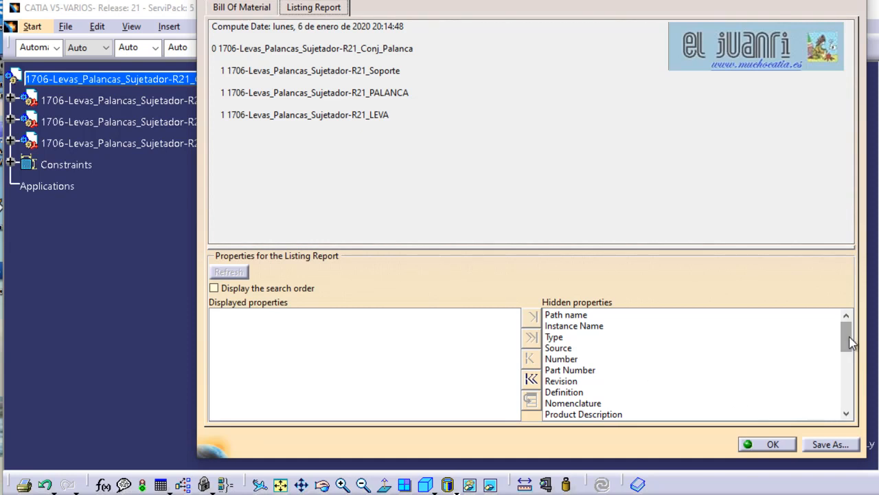
pyautogui.moveTo(847, 337); pyautogui.dragTo(847, 374)
pyautogui.click(595, 392)
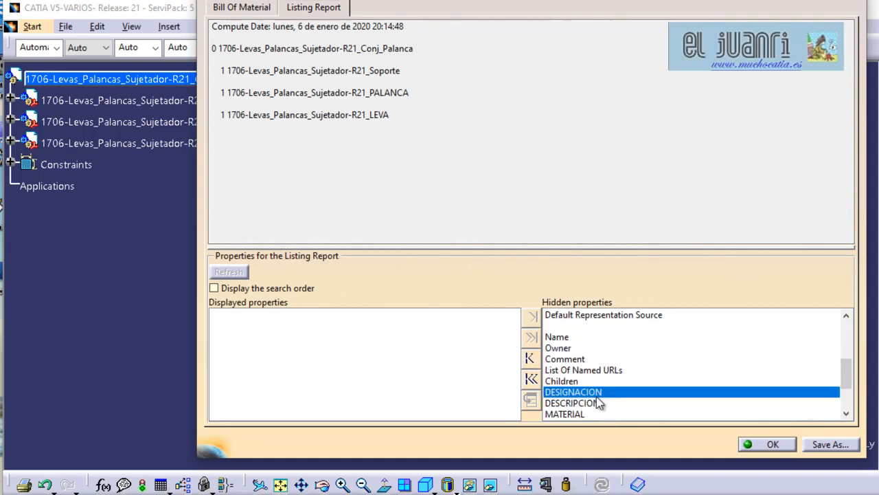
pyautogui.click(584, 403)
pyautogui.click(588, 414)
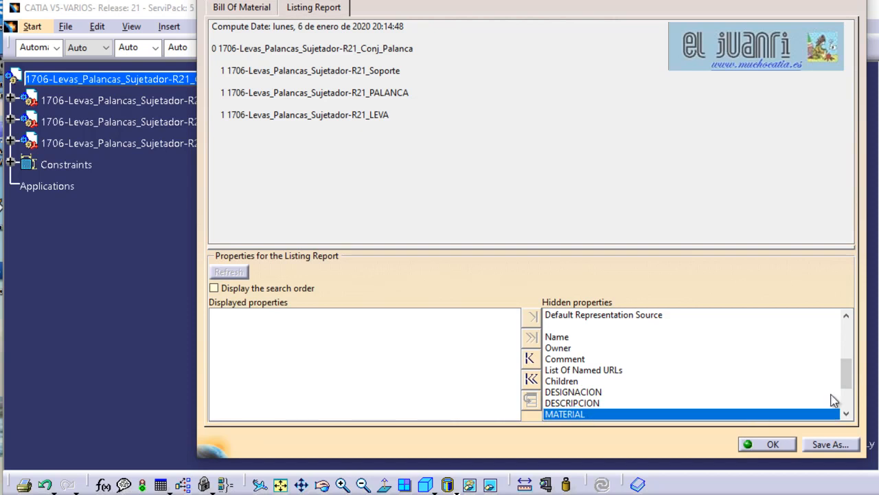
pyautogui.moveTo(850, 385); pyautogui.dragTo(856, 407)
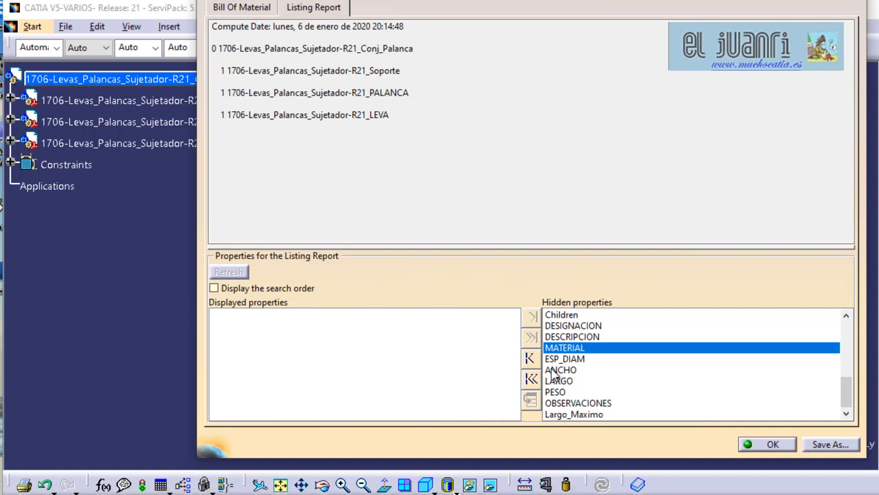
pyautogui.click(575, 325)
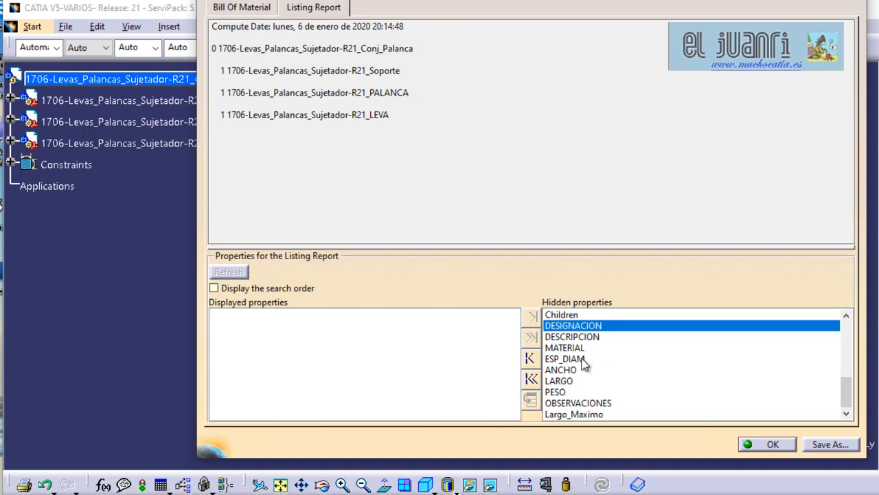
pyautogui.moveTo(581, 344); pyautogui.dragTo(560, 400)
pyautogui.click(529, 358)
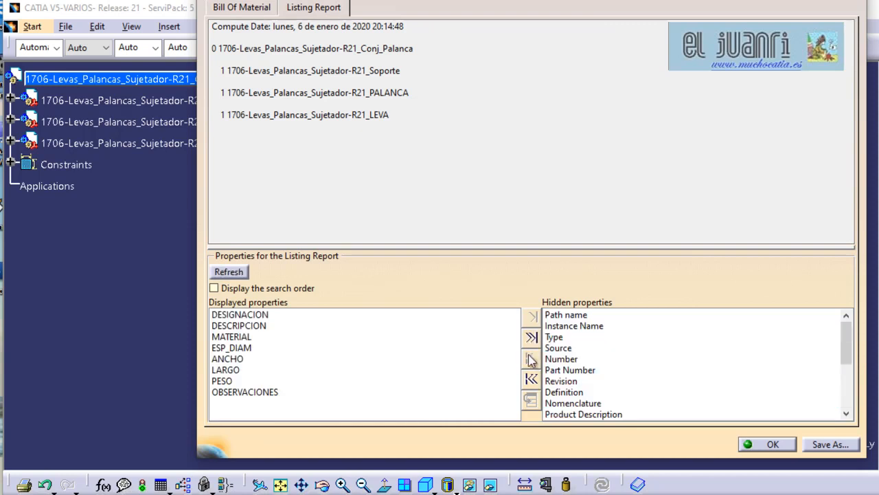
pyautogui.click(742, 448)
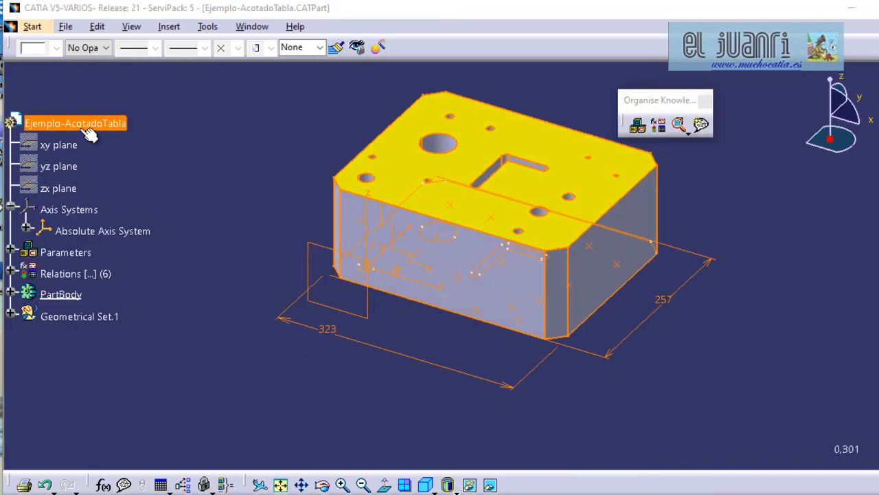
# Reopen the properties of the Ejemplo-AcotadoTabla part and review its full list of added product properties.
pyautogui.rightClick(90, 131)
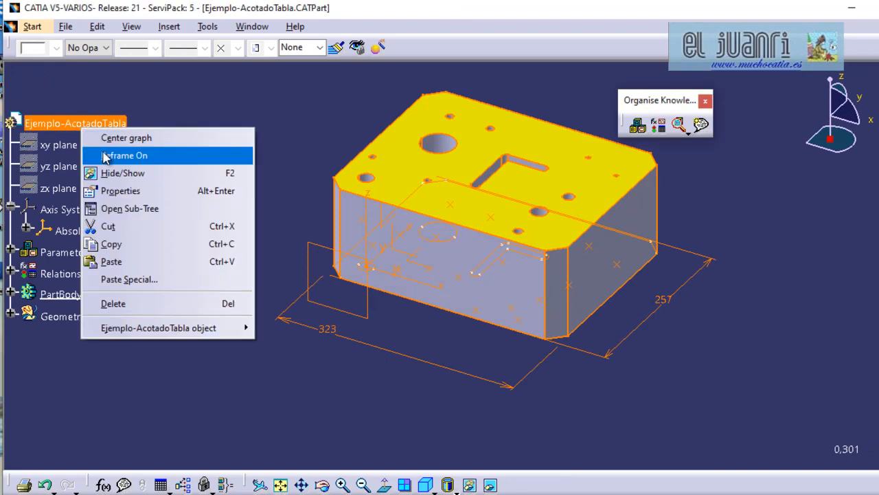
pyautogui.click(116, 188)
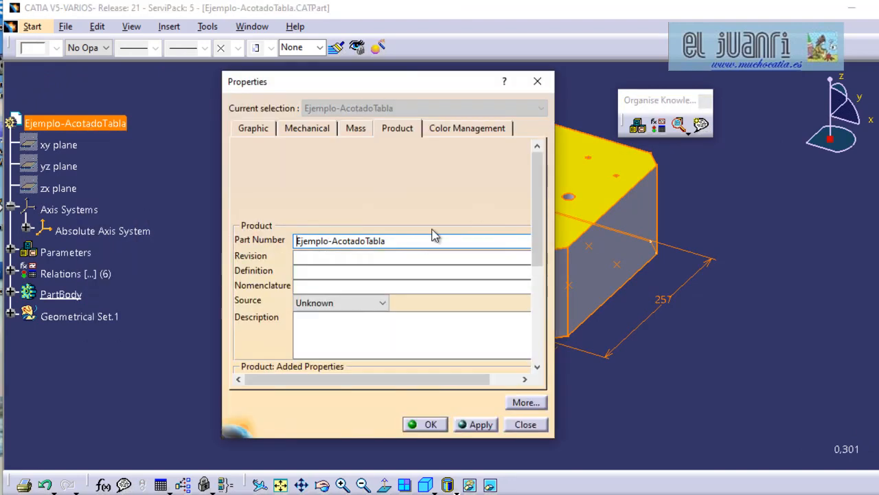
pyautogui.moveTo(540, 182); pyautogui.dragTo(544, 236)
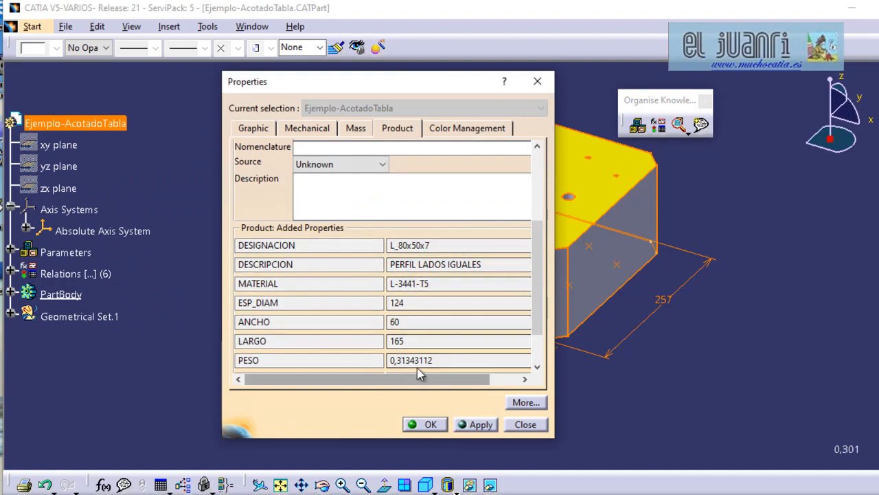
pyautogui.click(522, 403)
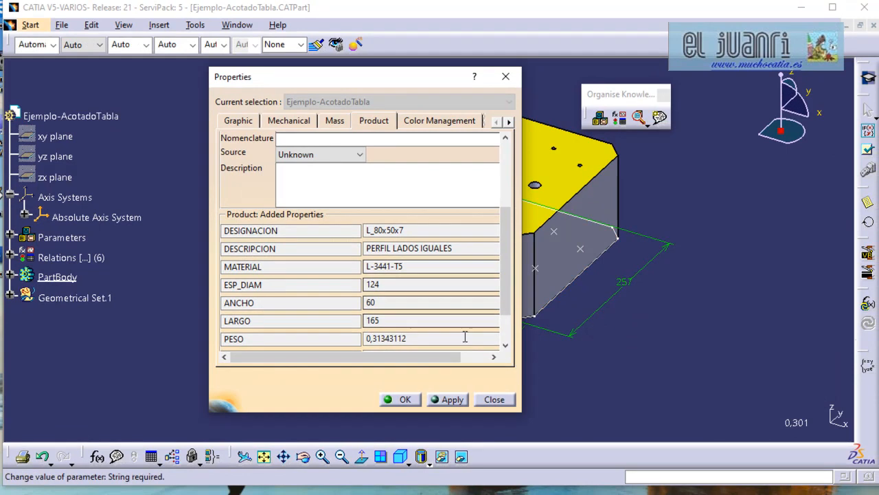
pyautogui.moveTo(509, 249); pyautogui.dragTo(509, 315)
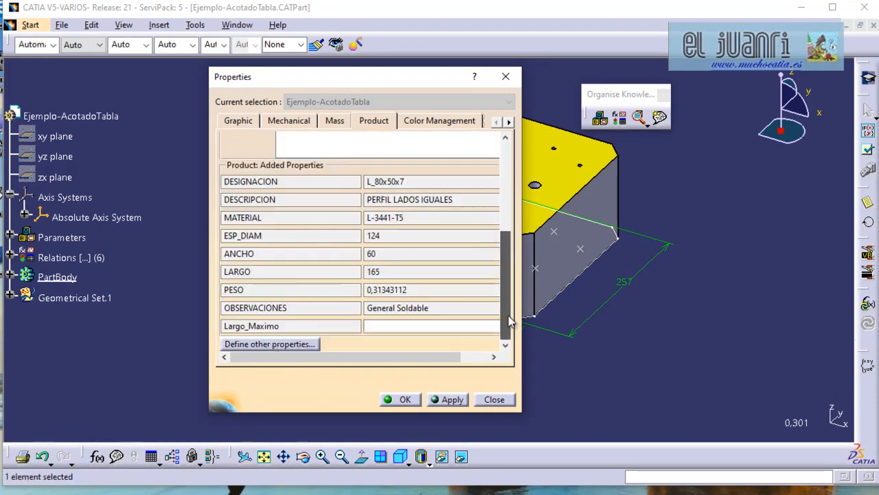
# Look at the external properties import in the part's other property definitions, cancelling the file selection and closing the definitions.
pyautogui.click(287, 345)
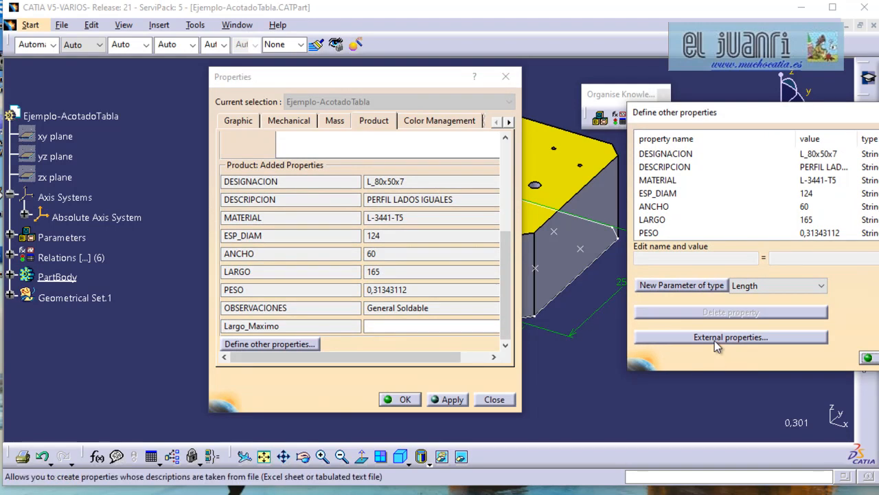
pyautogui.click(715, 339)
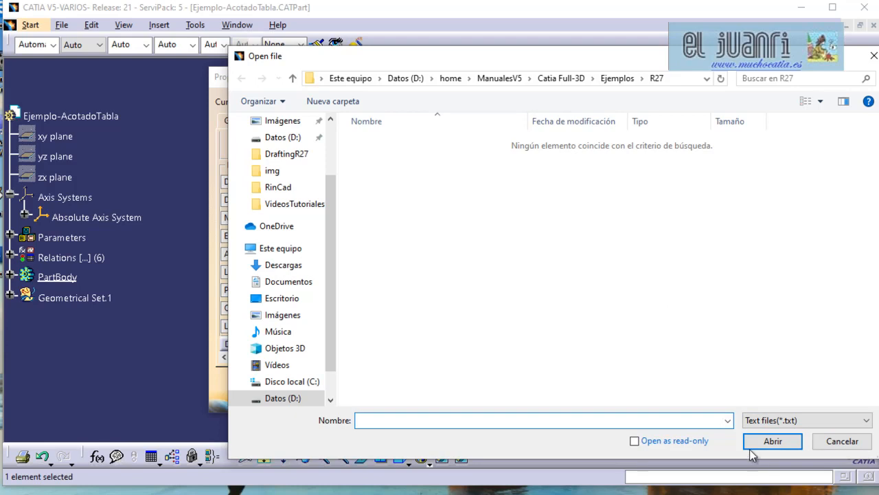
pyautogui.click(842, 441)
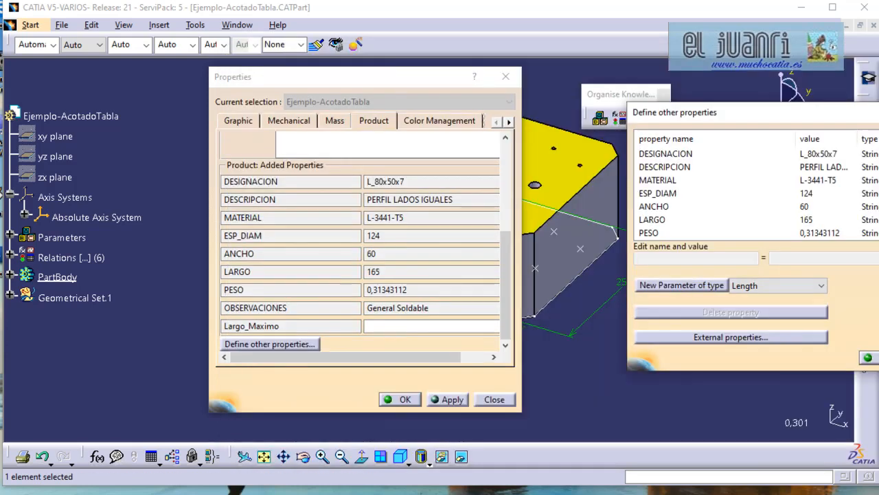
pyautogui.click(872, 358)
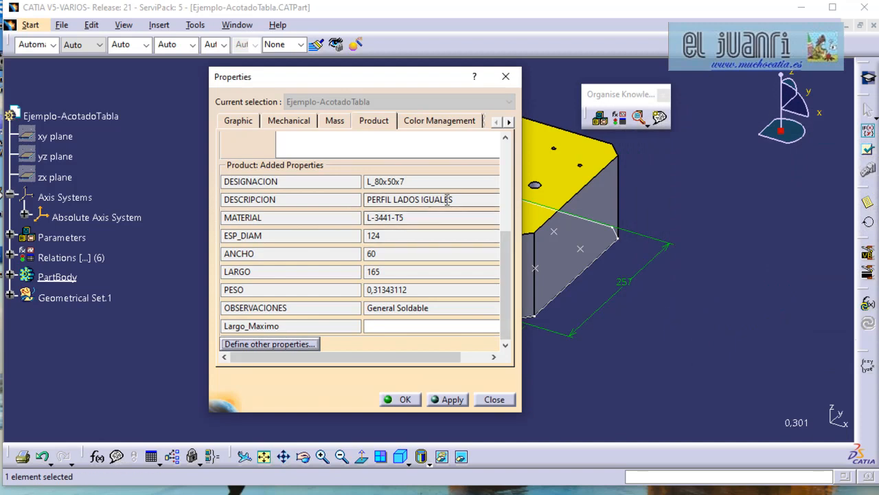
# Compare the editing options available for the DESIGNACION and Largo_Maximo property values.
pyautogui.rightClick(419, 183)
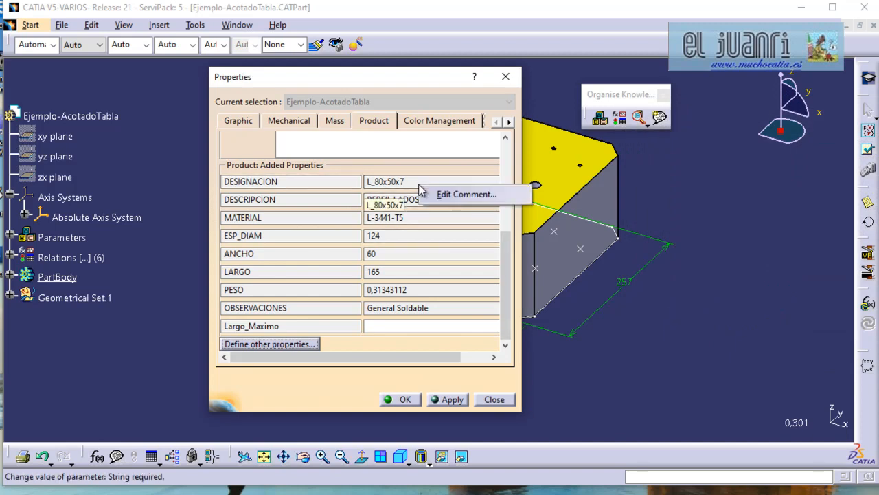
pyautogui.click(414, 182)
pyautogui.rightClick(413, 184)
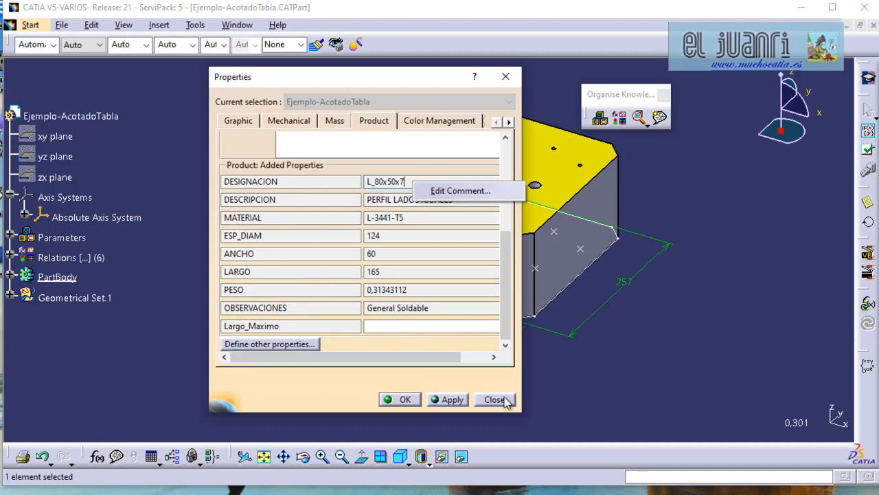
pyautogui.rightClick(409, 180)
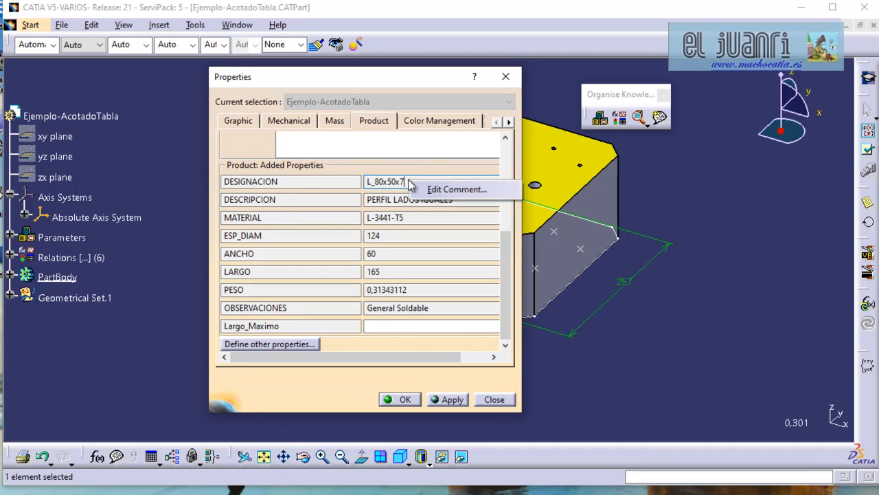
pyautogui.click(394, 327)
pyautogui.rightClick(396, 331)
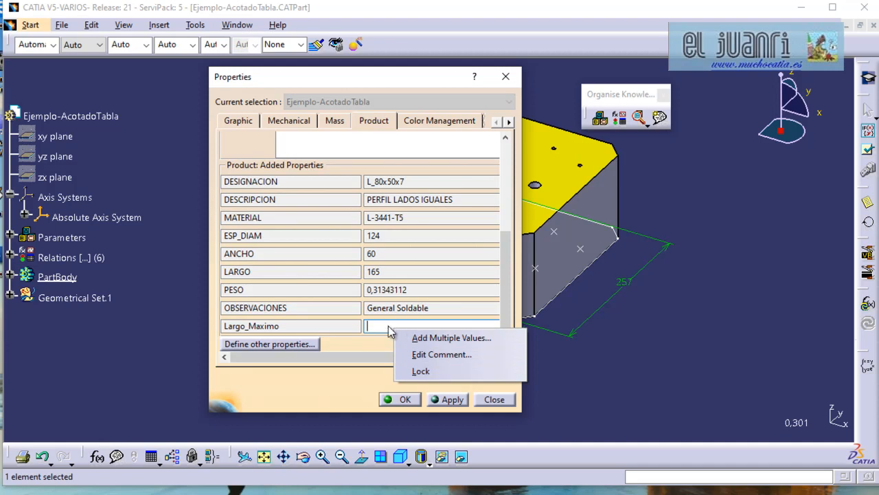
pyautogui.click(389, 326)
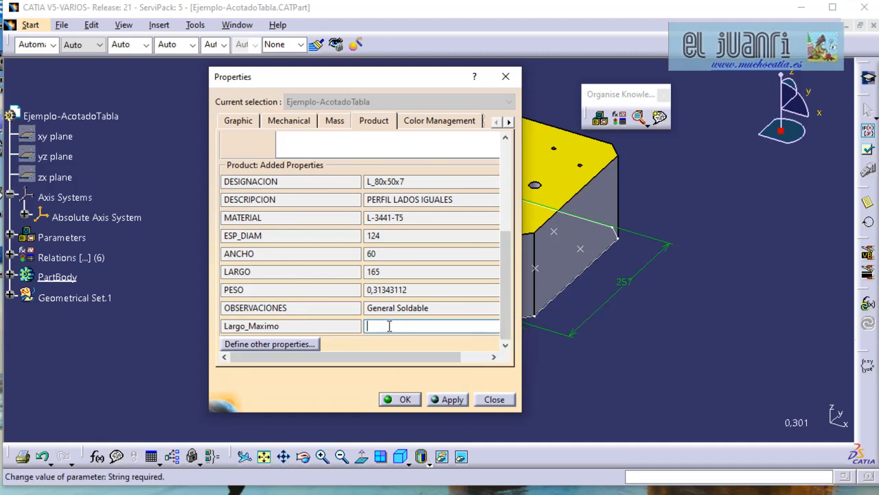
# Confirm the part's properties, then look at Largo_Maximo in the Parameter Explorer and its formula editor, cancelling both without changes.
pyautogui.click(397, 400)
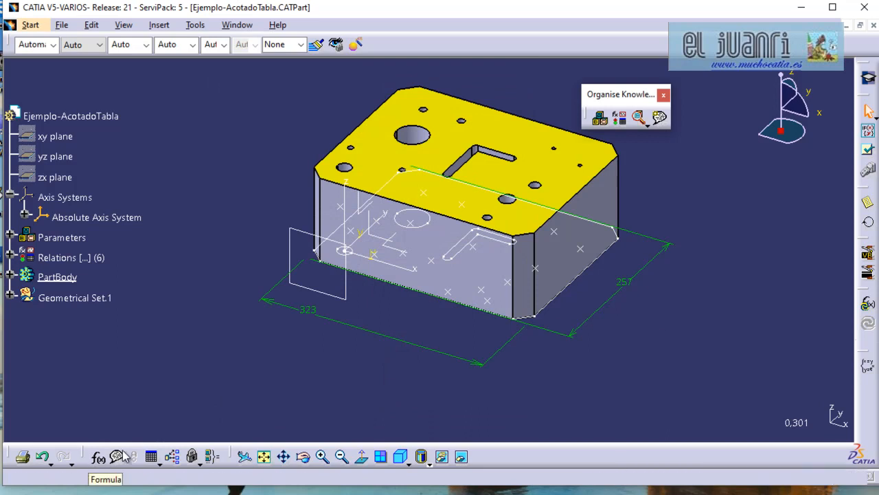
pyautogui.click(639, 117)
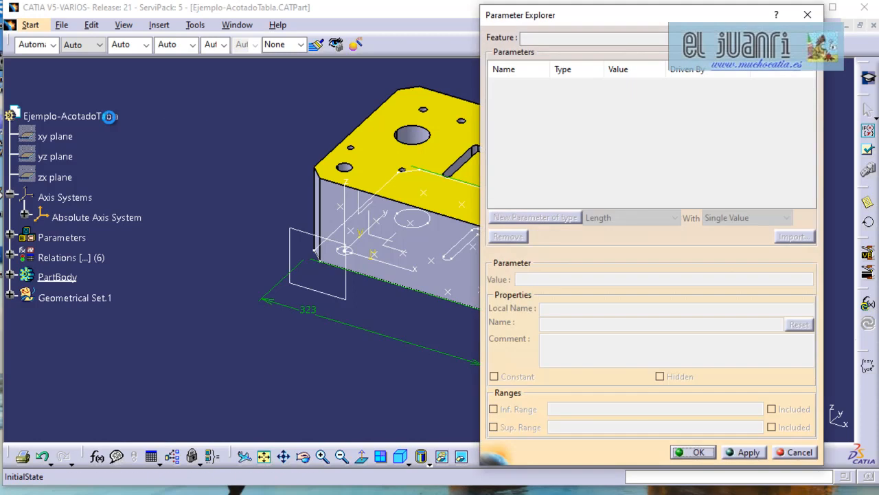
pyautogui.moveTo(811, 140); pyautogui.dragTo(669, 190)
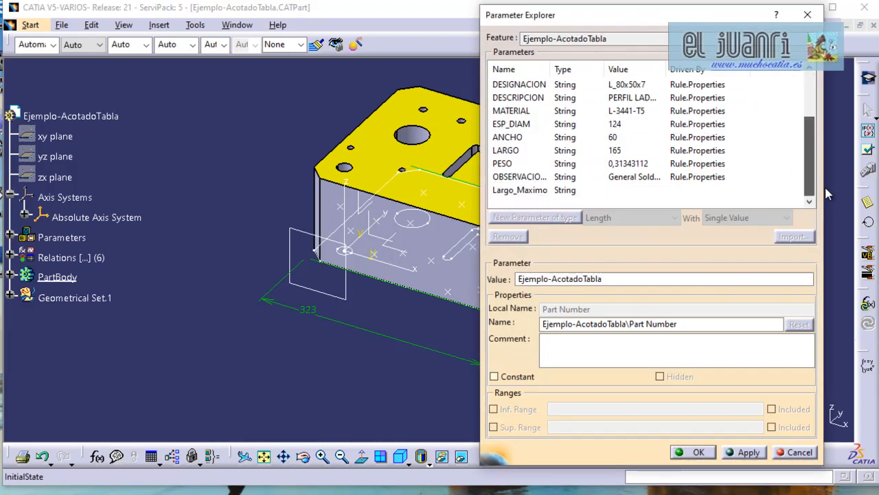
pyautogui.click(587, 191)
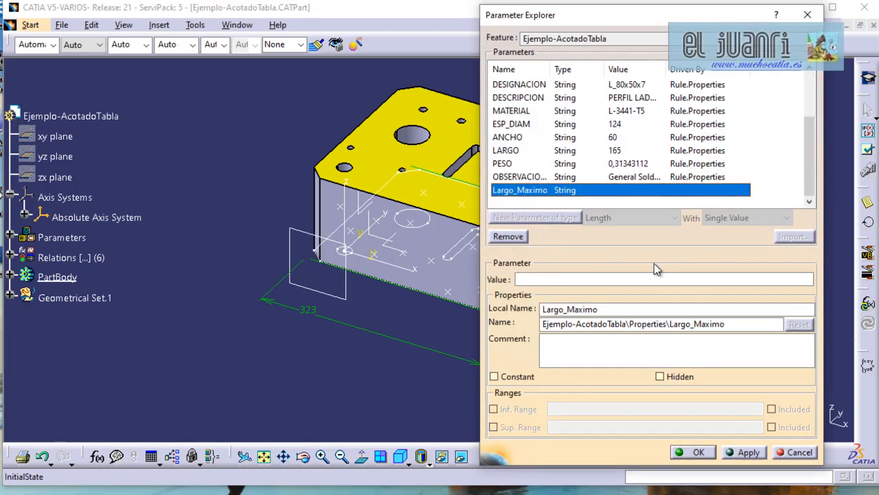
pyautogui.rightClick(636, 278)
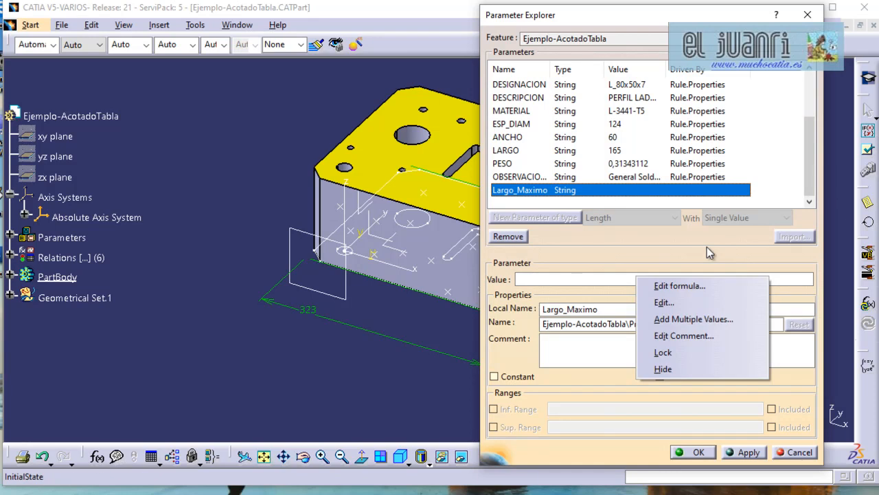
pyautogui.click(679, 285)
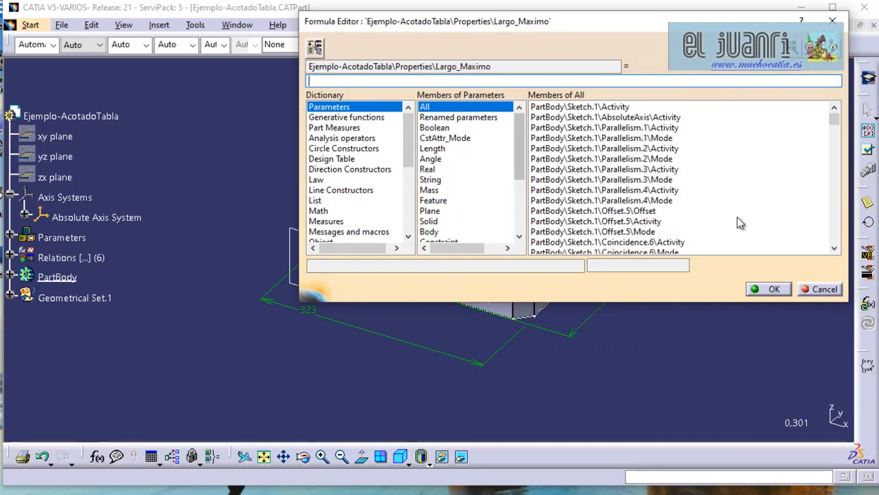
pyautogui.click(825, 289)
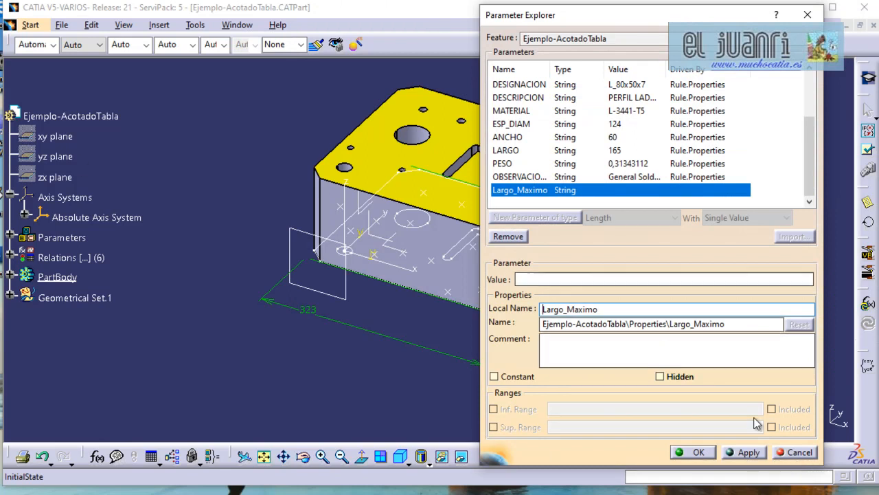
pyautogui.click(795, 452)
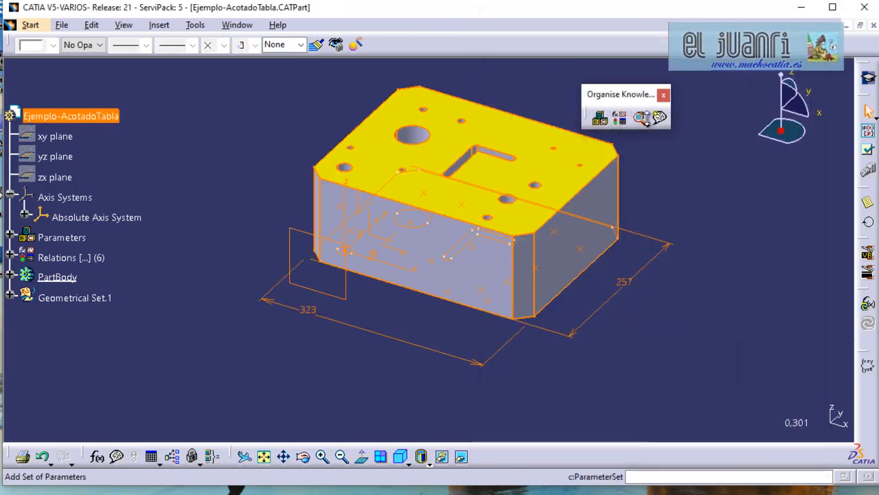
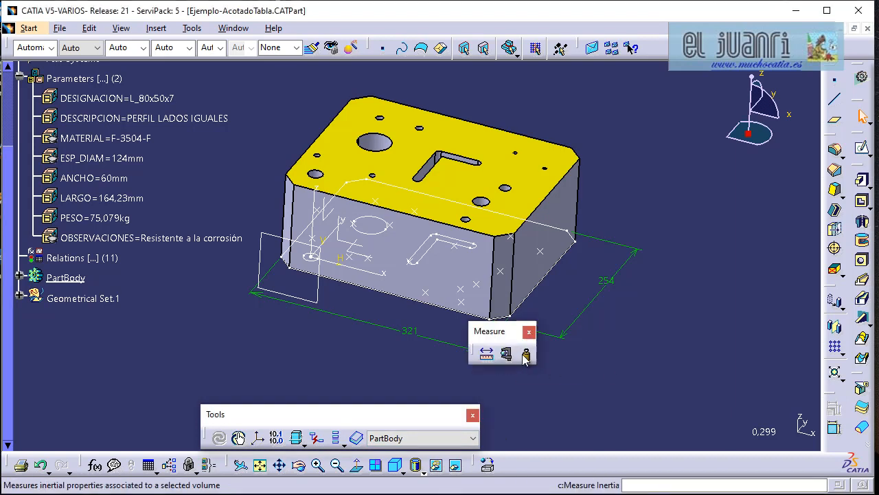
# Measure the inertia of PartBody as a kept measure, customized to include only the mass.
pyautogui.click(526, 355)
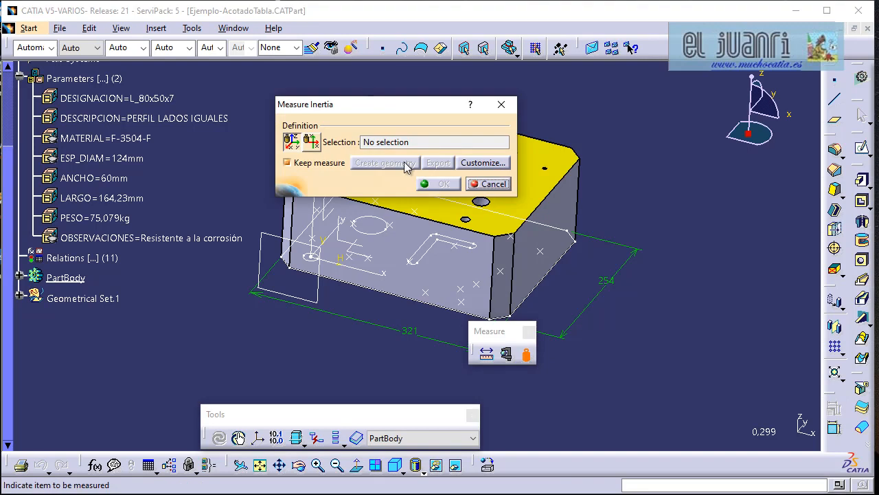
pyautogui.click(483, 163)
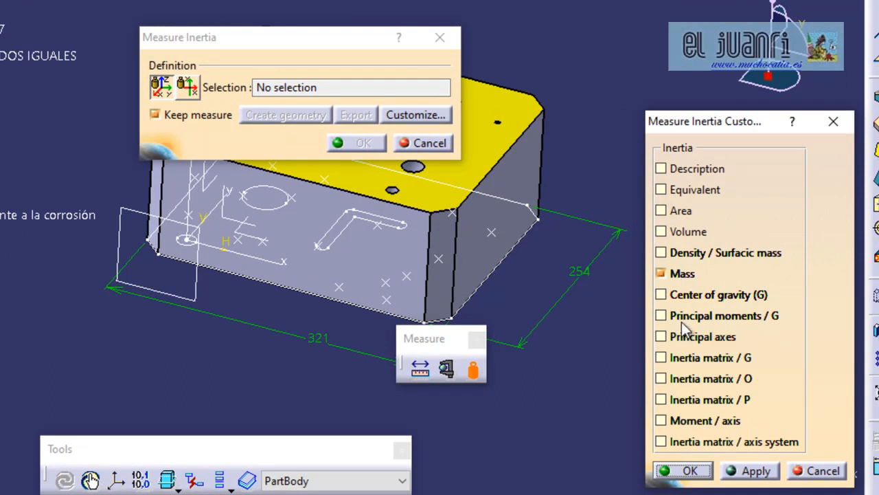
pyautogui.click(700, 473)
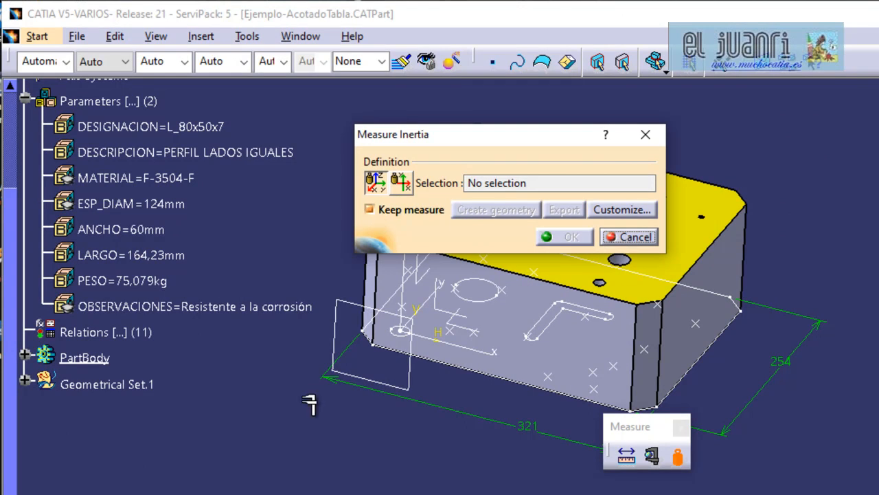
pyautogui.click(103, 357)
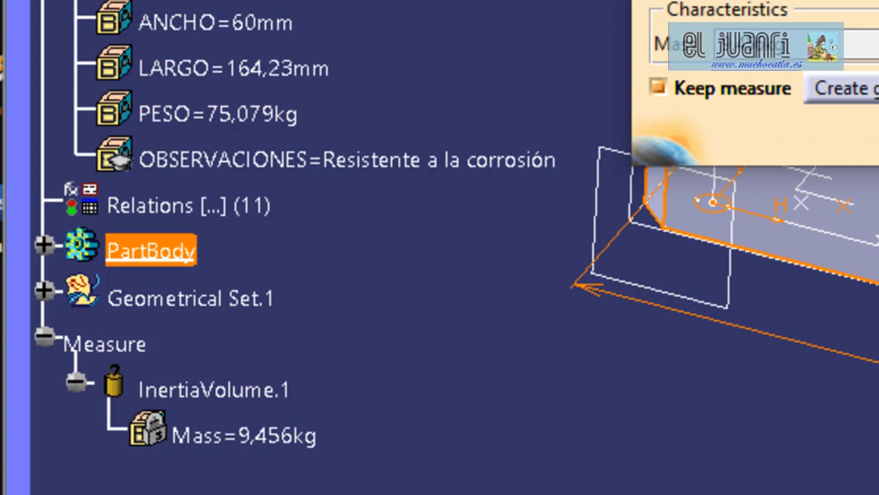
pyautogui.press('Return')
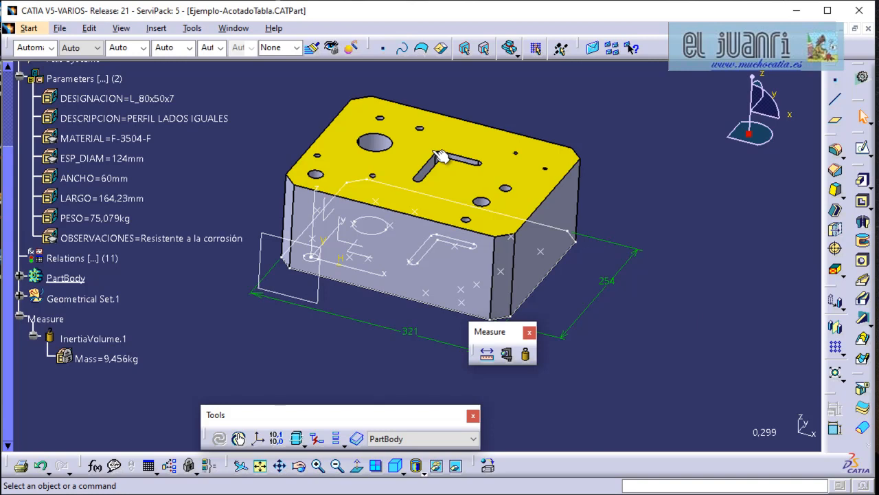
# In the Knowledge Advisor workbench, examine the Mass and Density parameters of the inertia measure with the Parameter Explorer and close it.
pyautogui.click(28, 29)
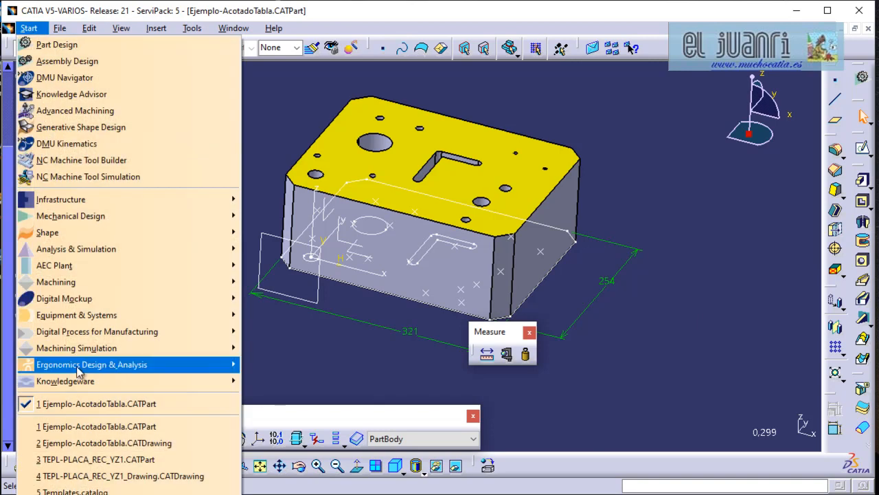
pyautogui.moveTo(79, 384)
pyautogui.click(306, 383)
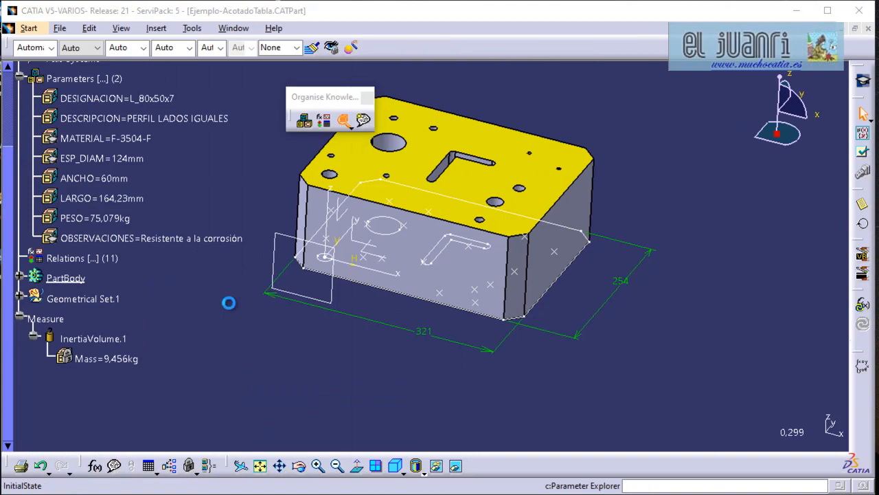
pyautogui.click(341, 127)
pyautogui.click(131, 359)
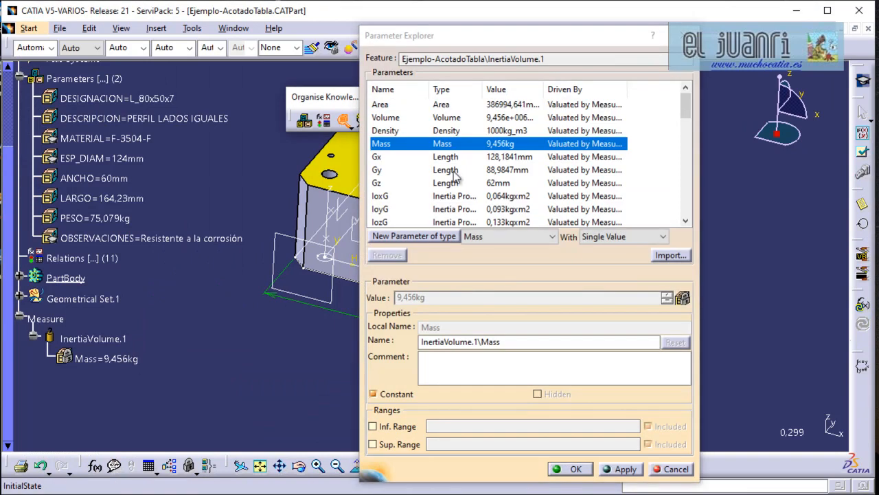
pyautogui.click(458, 147)
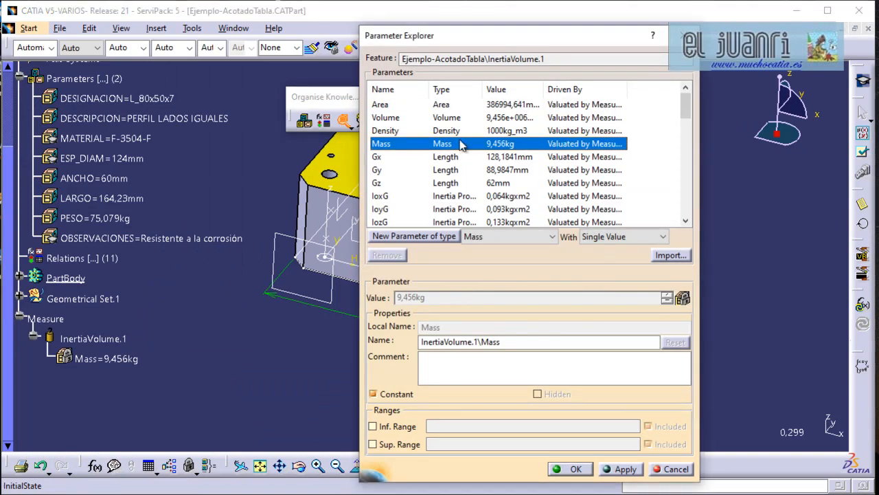
pyautogui.click(459, 132)
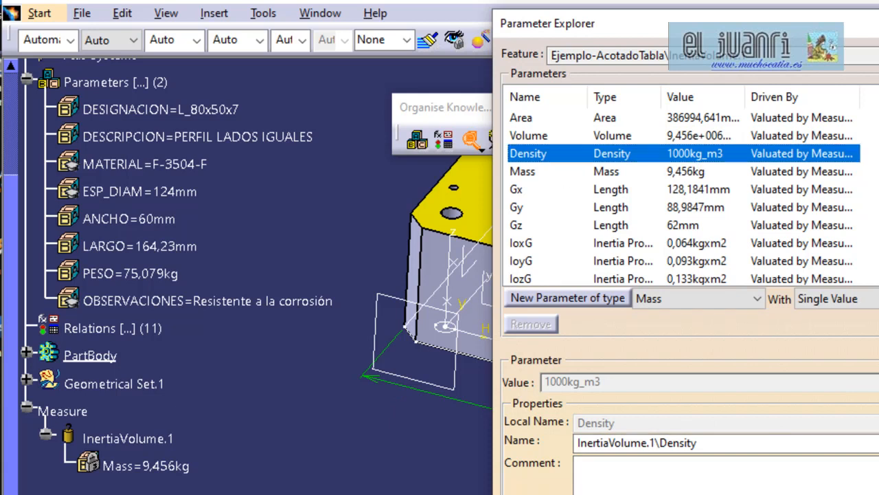
pyautogui.press('Escape')
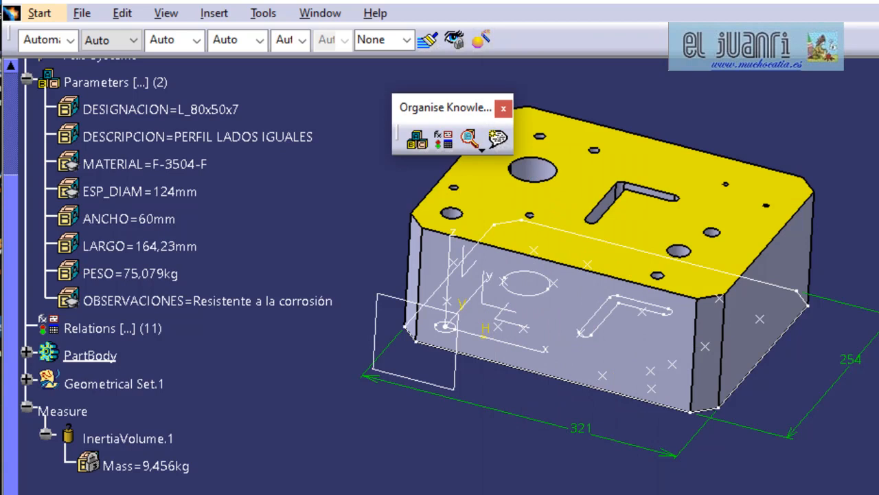
# Open the mass properties of the Ejemplo-AcotadoTabla part and examine its volume, mass and density.
pyautogui.scroll(3, 172, 275)
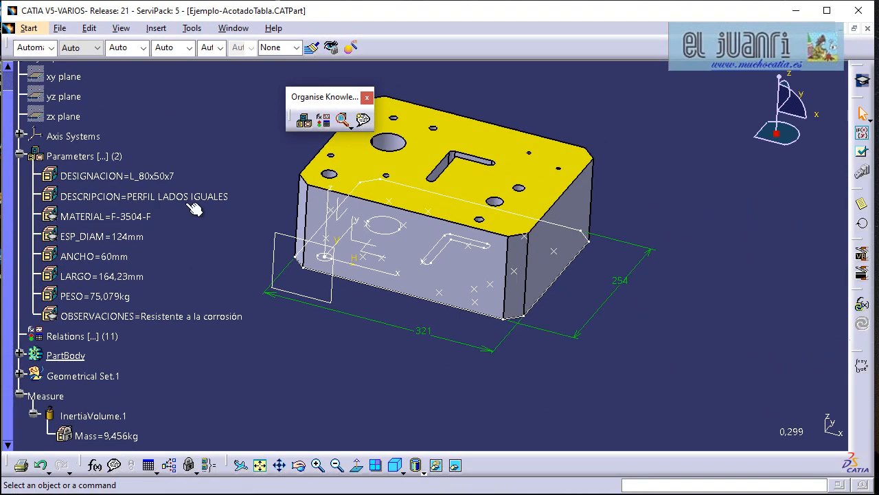
pyautogui.scroll(3, 191, 180)
pyautogui.click(97, 137)
pyautogui.rightClick(89, 140)
pyautogui.click(129, 195)
pyautogui.moveTo(413, 48); pyautogui.dragTo(329, 85)
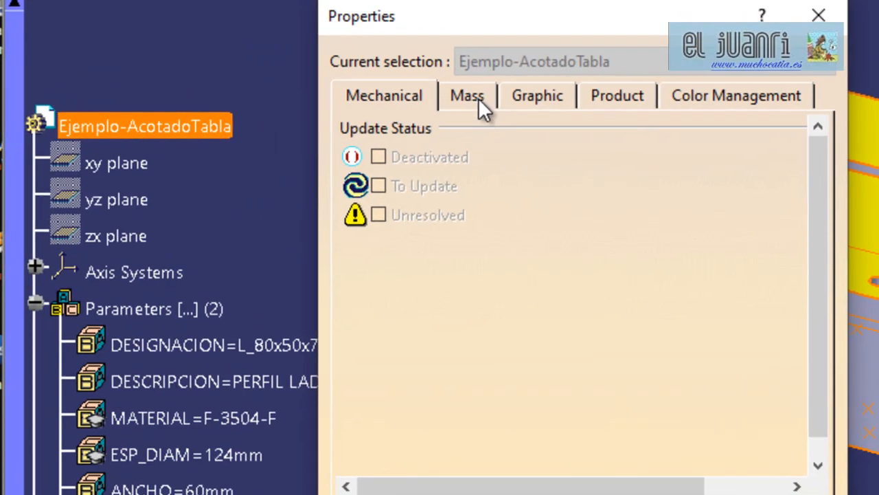
pyautogui.click(437, 101)
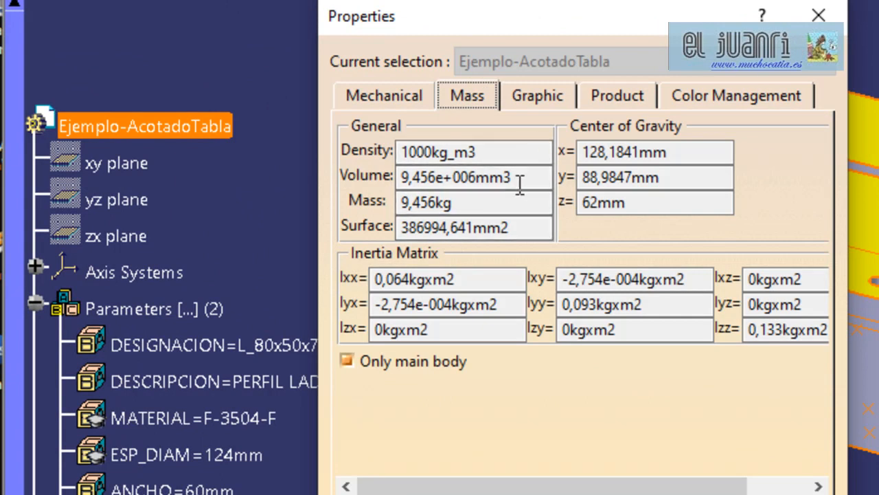
pyautogui.moveTo(522, 177); pyautogui.dragTo(367, 177)
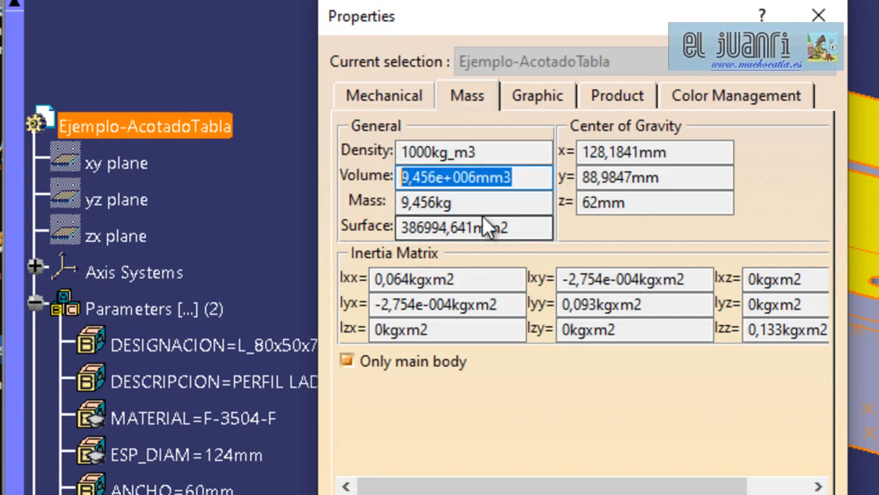
pyautogui.moveTo(479, 199); pyautogui.dragTo(333, 202)
pyautogui.moveTo(501, 151); pyautogui.dragTo(395, 153)
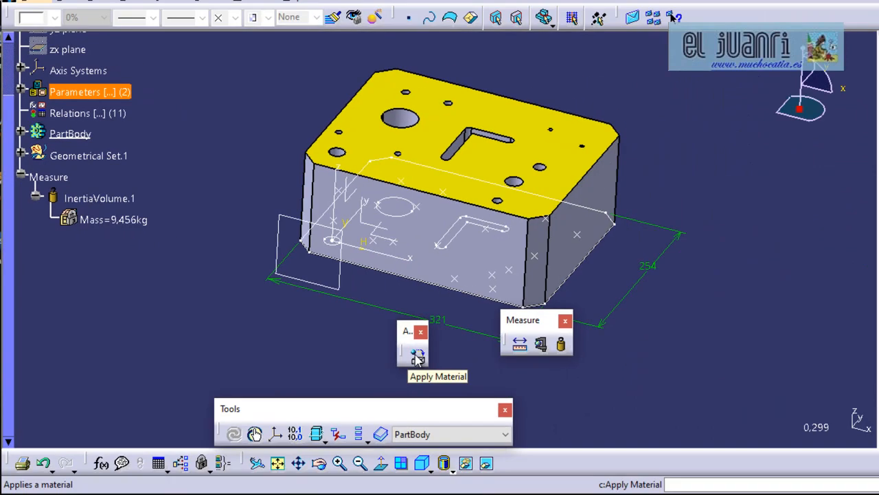
# Apply the Steel material from the Metal family of the default material catalog to PartBody and close the library.
pyautogui.click(418, 357)
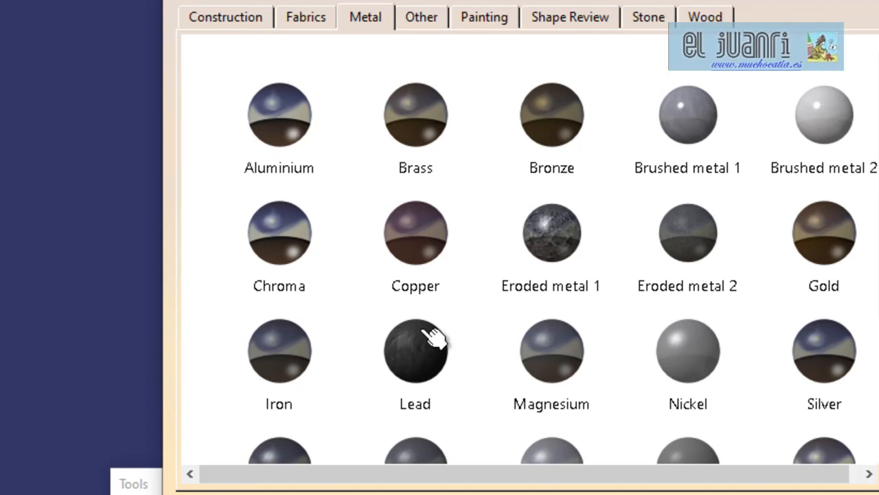
pyautogui.scroll(-1, 239, 387)
pyautogui.scroll(-1, 316, 430)
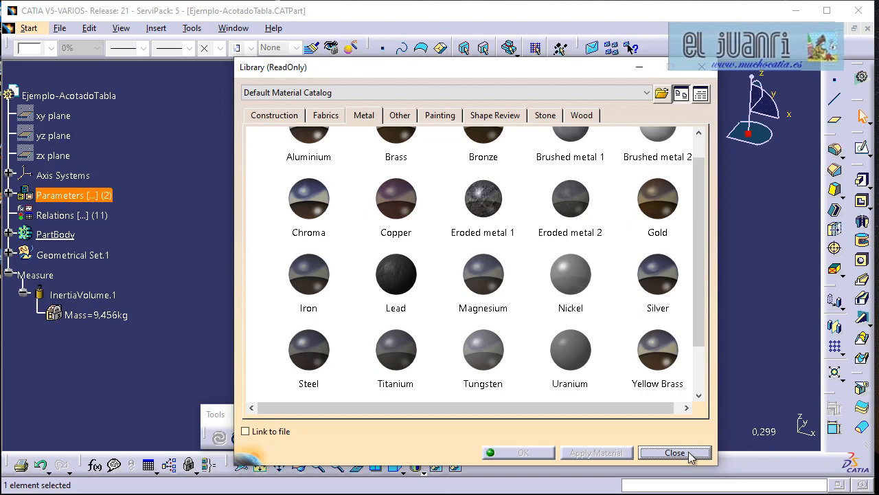
pyautogui.click(313, 354)
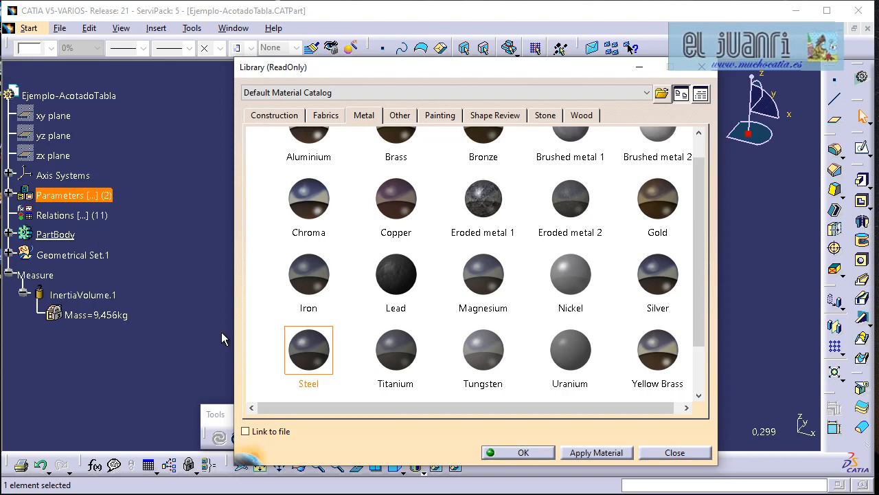
pyautogui.click(57, 235)
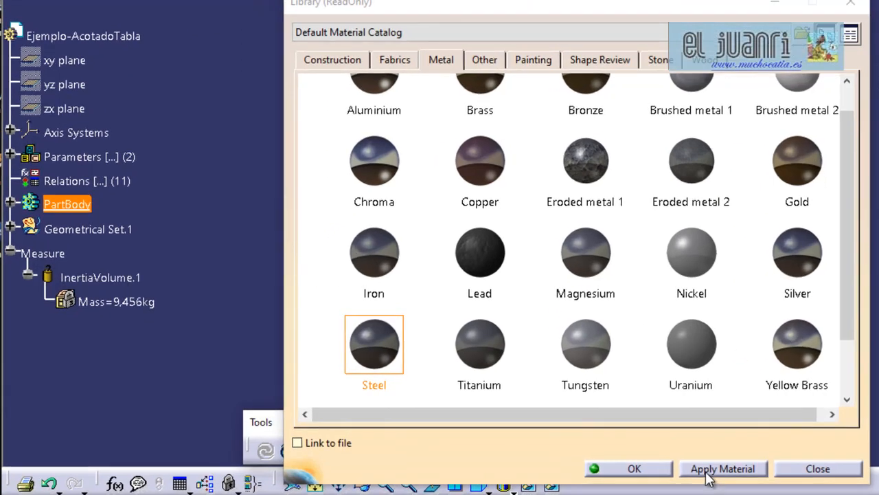
pyautogui.click(590, 453)
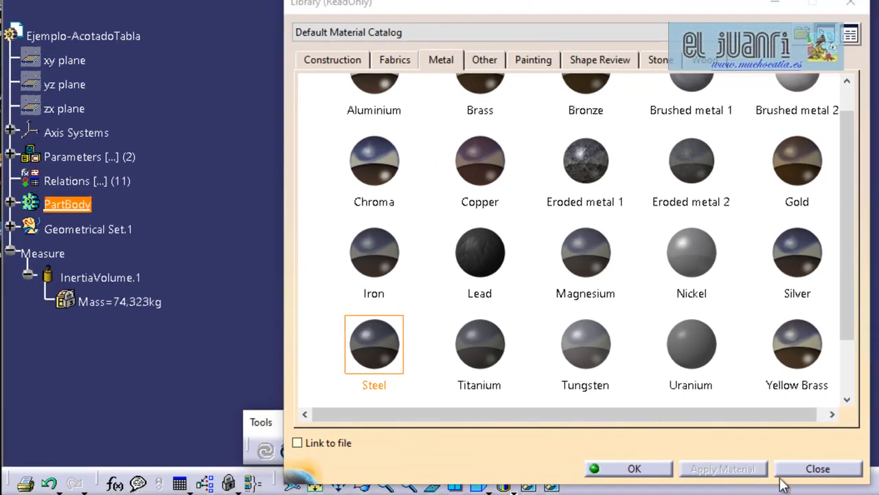
pyautogui.click(819, 469)
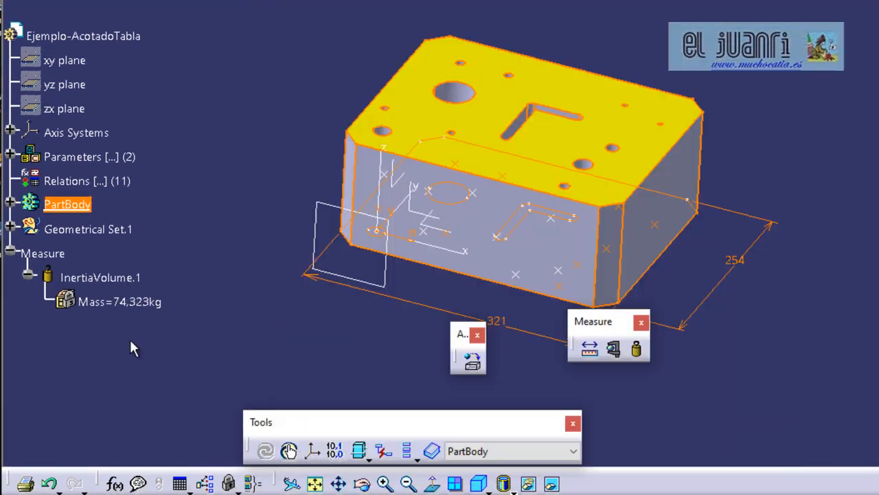
# Check the inertia measure's mass and reopen the part's mass properties to examine the density with the applied material.
pyautogui.click(151, 303)
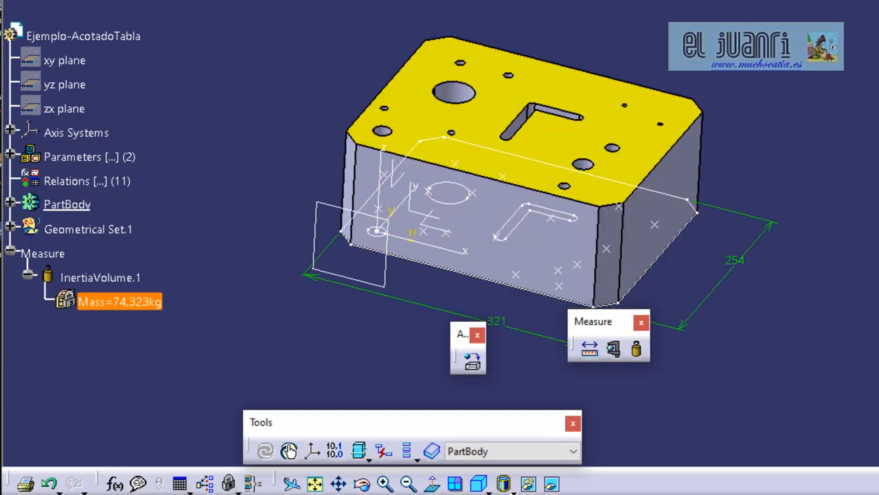
pyautogui.rightClick(89, 41)
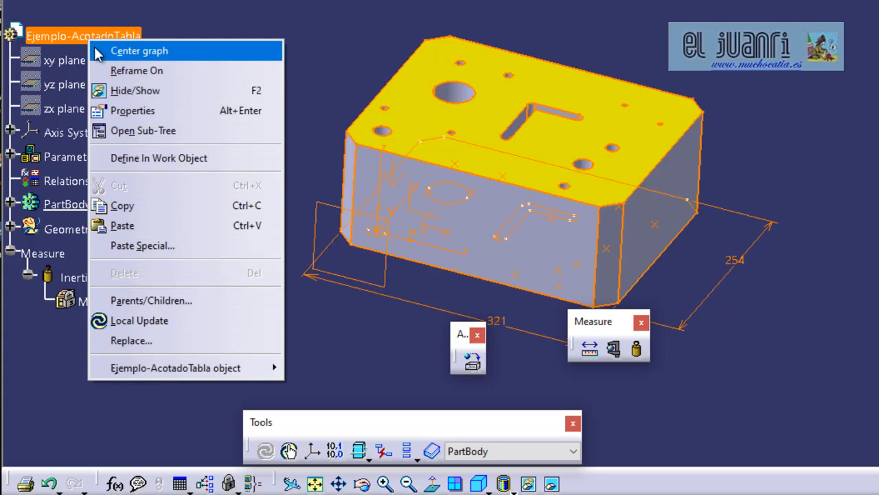
pyautogui.click(120, 110)
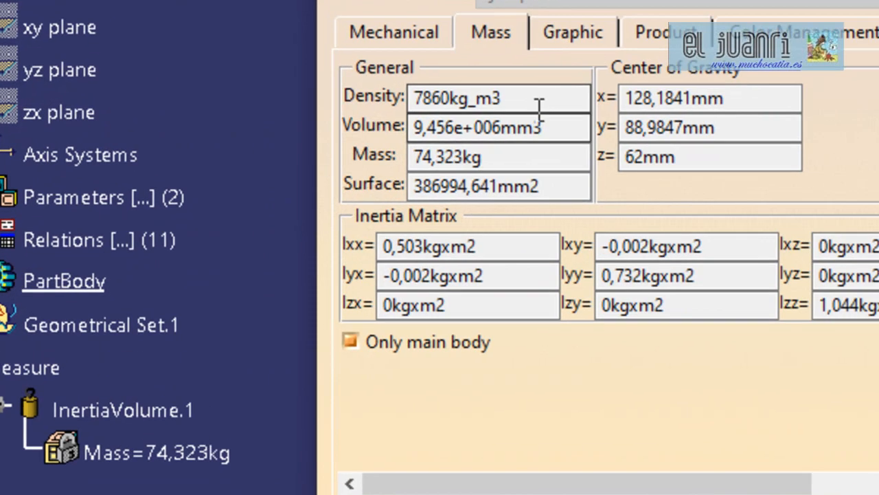
pyautogui.doubleClick(389, 105)
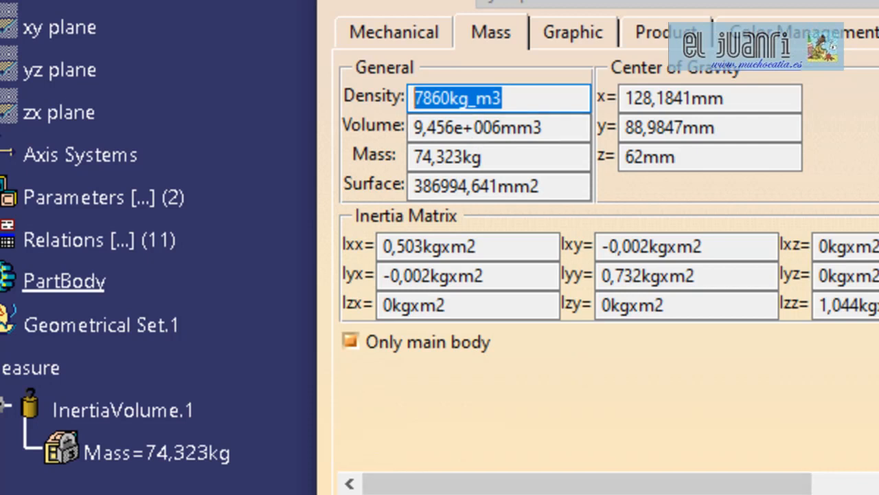
# Close the part properties, delete the Steel material from PartBody, and check the inertia measure's mass.
pyautogui.press('Escape')
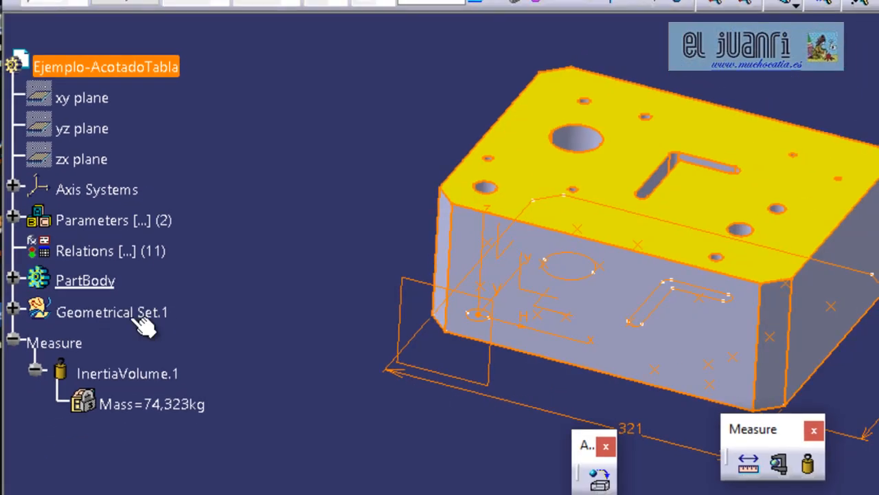
pyautogui.click(13, 218)
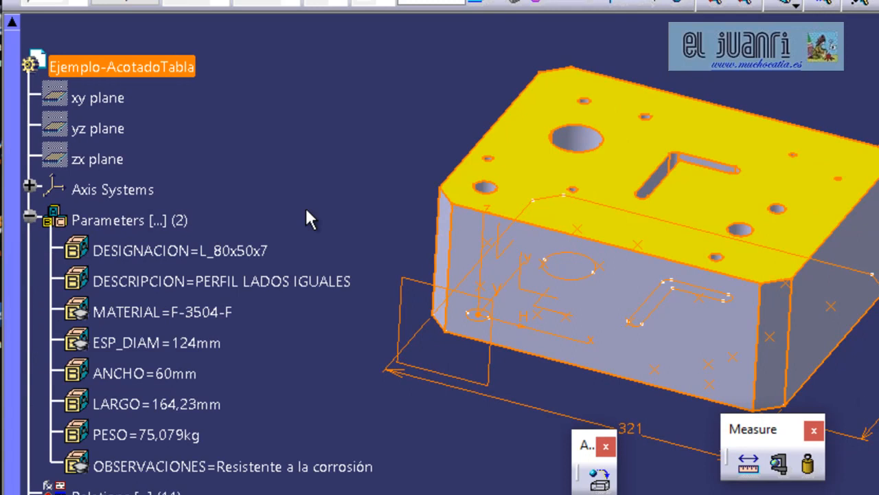
pyautogui.scroll(-3, 193, 254)
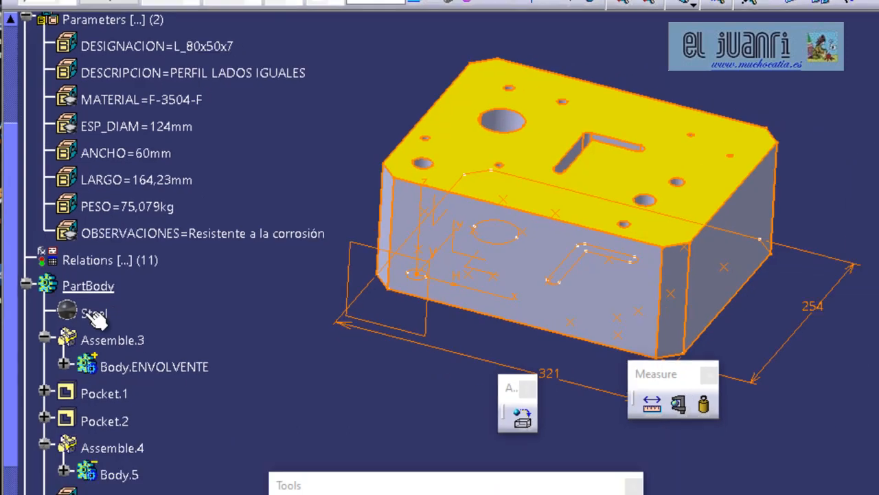
pyautogui.click(94, 314)
pyautogui.press('Delete')
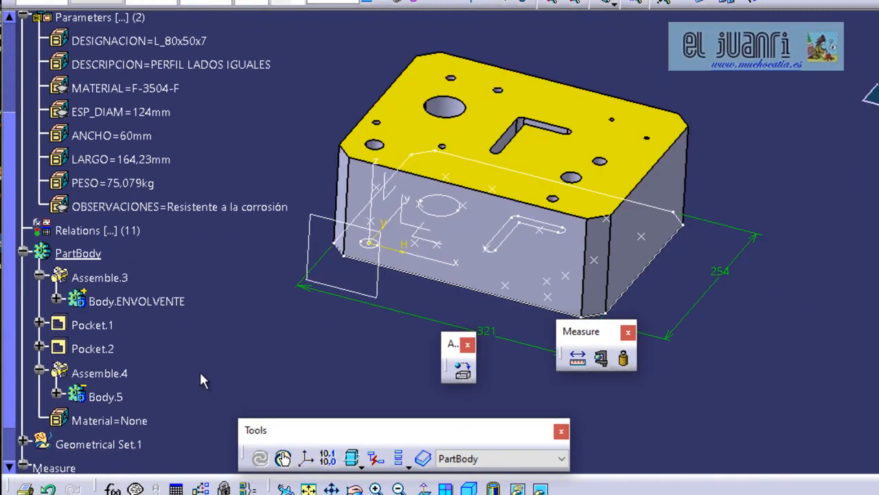
pyautogui.scroll(-2, 193, 380)
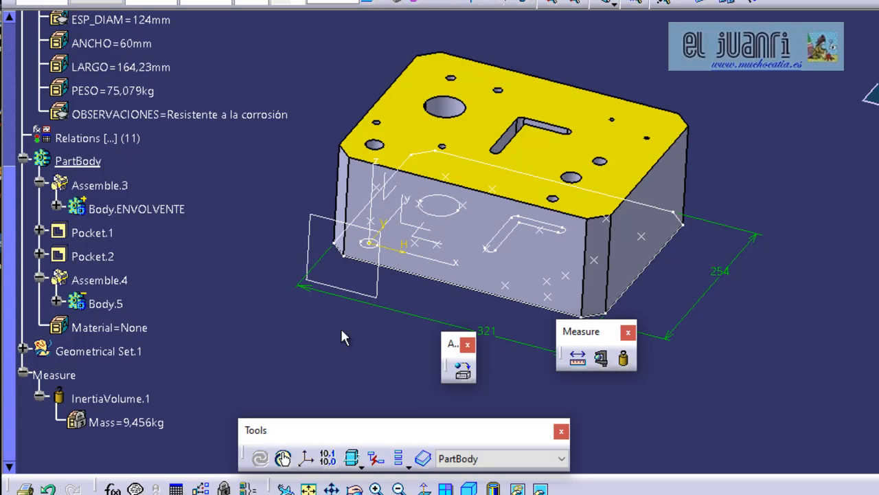
# Review the MATERIAL, Densidad and VolumenPartBody parameters of the part in the tree.
pyautogui.scroll(1, 219, 277)
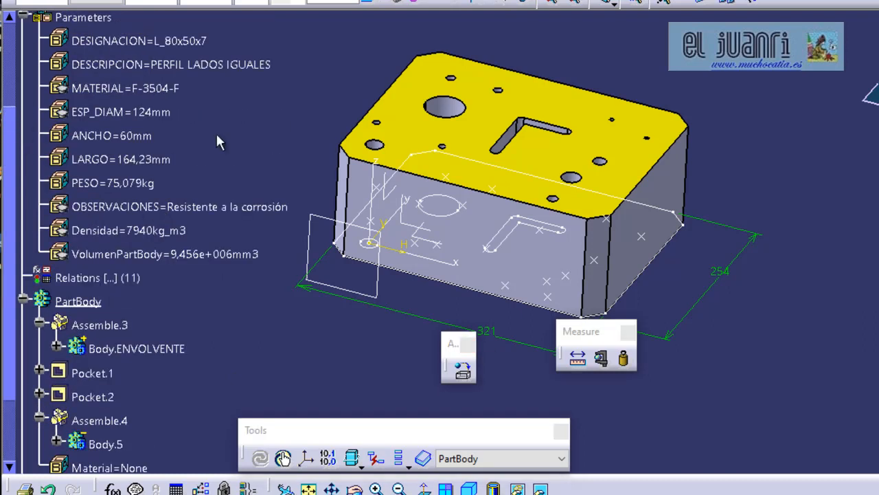
pyautogui.click(157, 93)
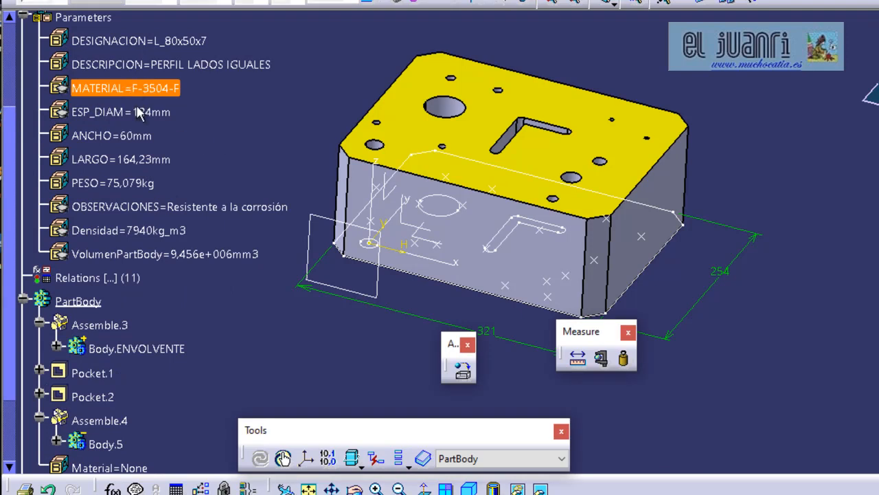
pyautogui.click(167, 233)
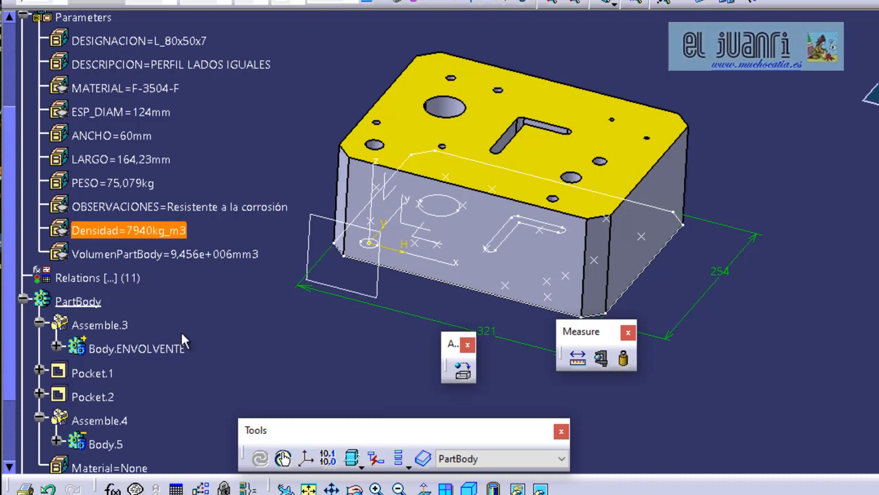
pyautogui.click(192, 255)
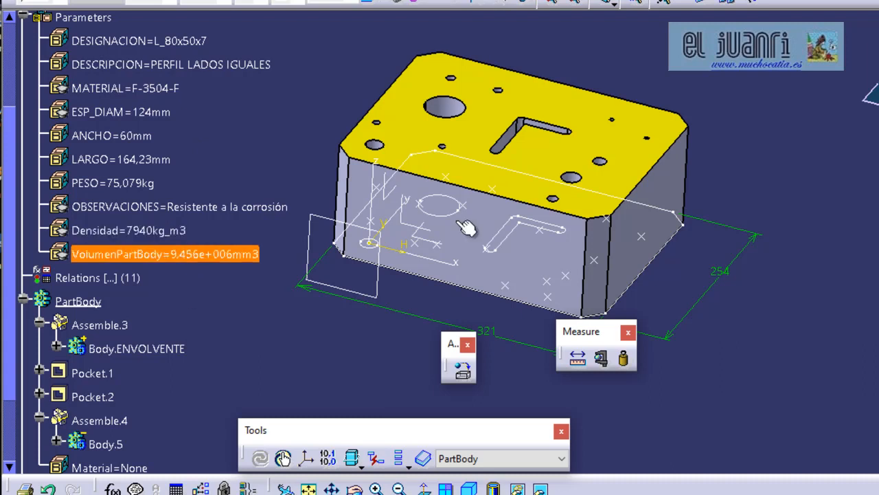
# In the Knowledge Advisor workbench, examine the MATERIAL, Densidad and VolumenPartBody parameters with the Parameter Explorer, widening the name column to read them.
pyautogui.click(41, 1)
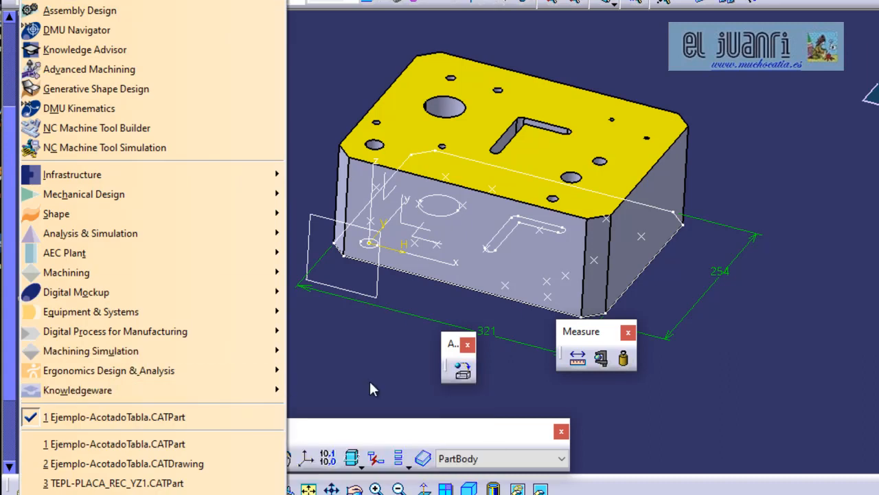
pyautogui.moveTo(261, 390)
pyautogui.click(331, 397)
pyautogui.click(411, 81)
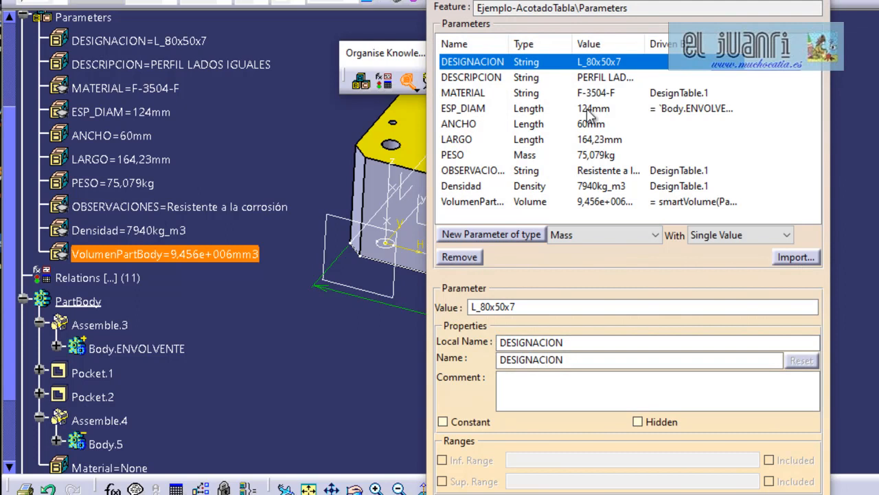
pyautogui.click(490, 94)
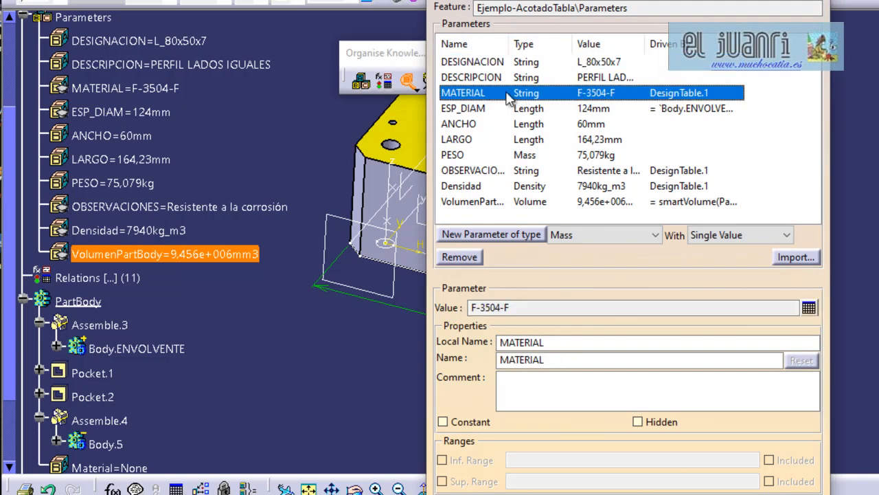
pyautogui.click(465, 188)
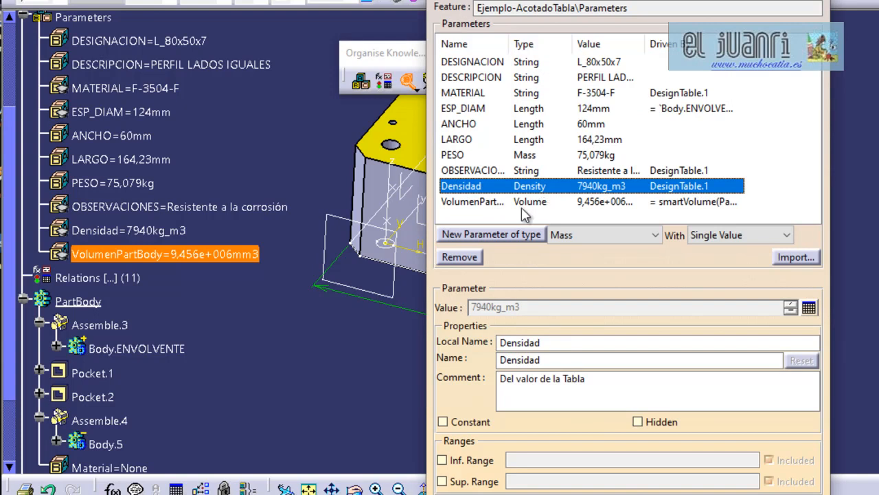
pyautogui.doubleClick(510, 42)
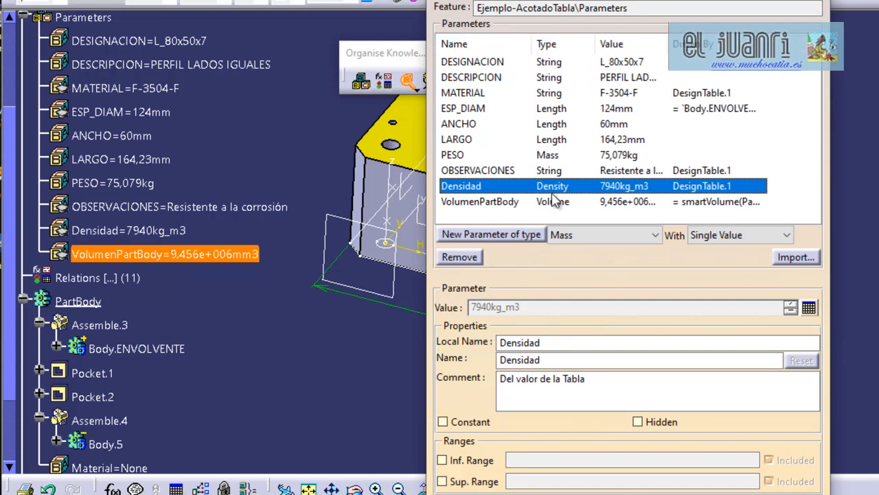
pyautogui.click(491, 202)
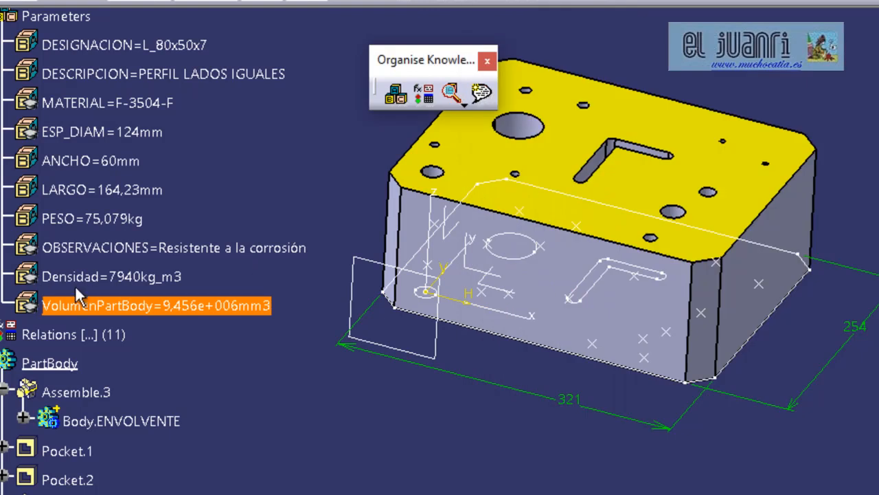
pyautogui.click(104, 278)
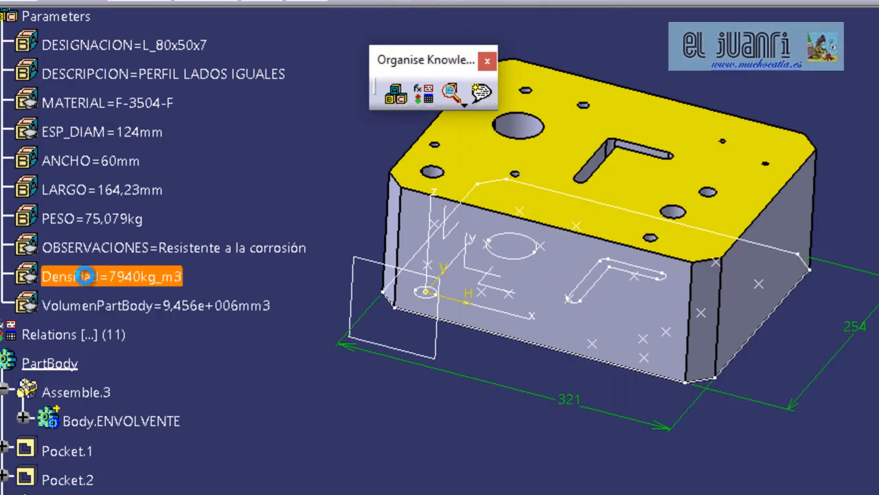
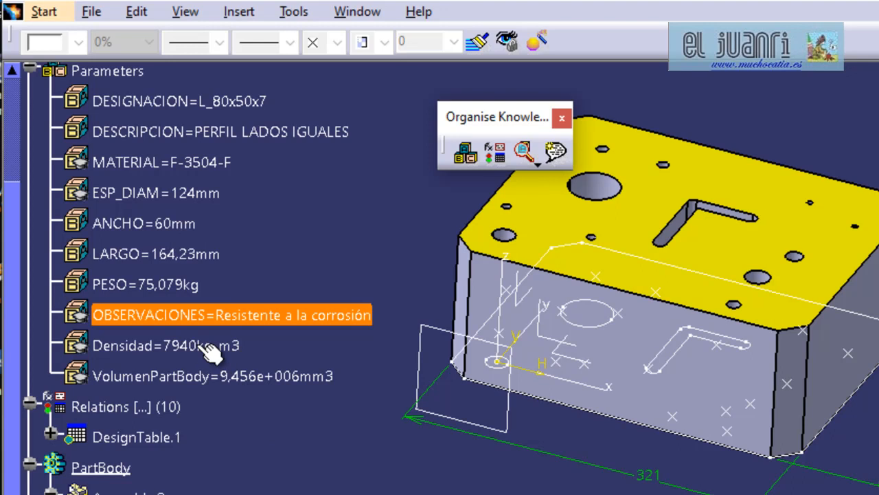
# Set DesignTable.1's configuration to row 1, material F-0222-O, and confirm the parameter change.
pyautogui.click(200, 346)
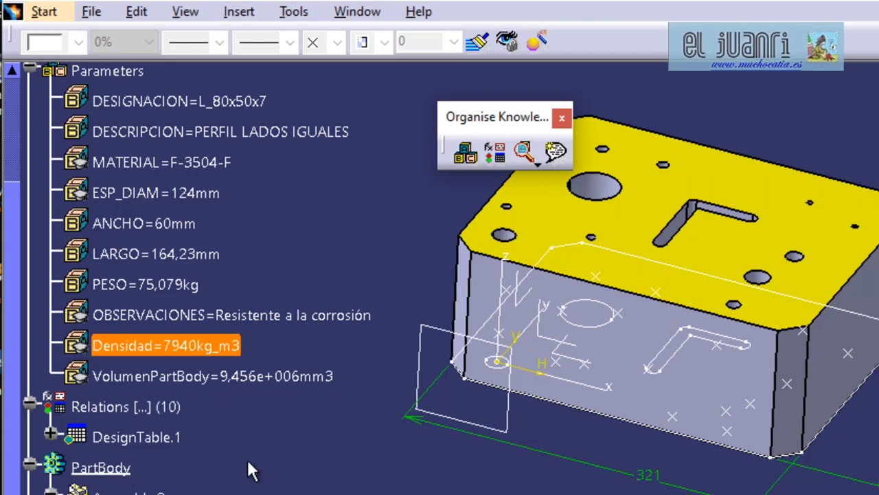
pyautogui.click(50, 422)
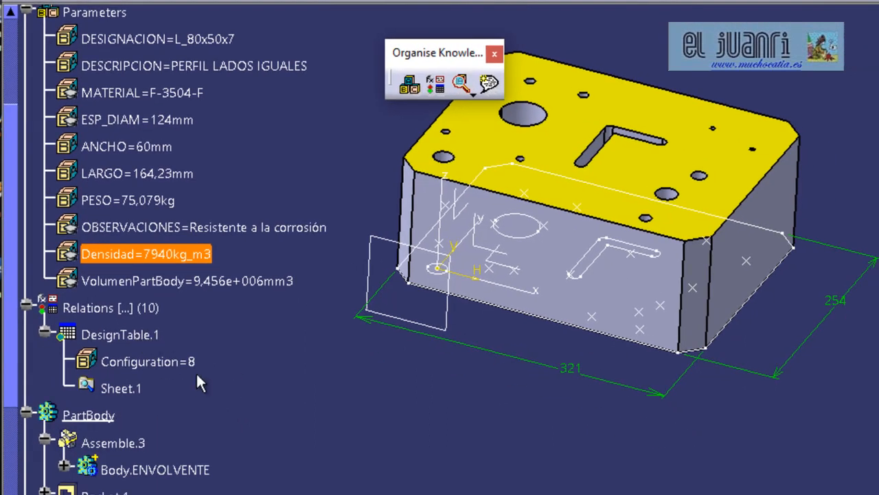
pyautogui.click(177, 366)
pyautogui.doubleClick(177, 366)
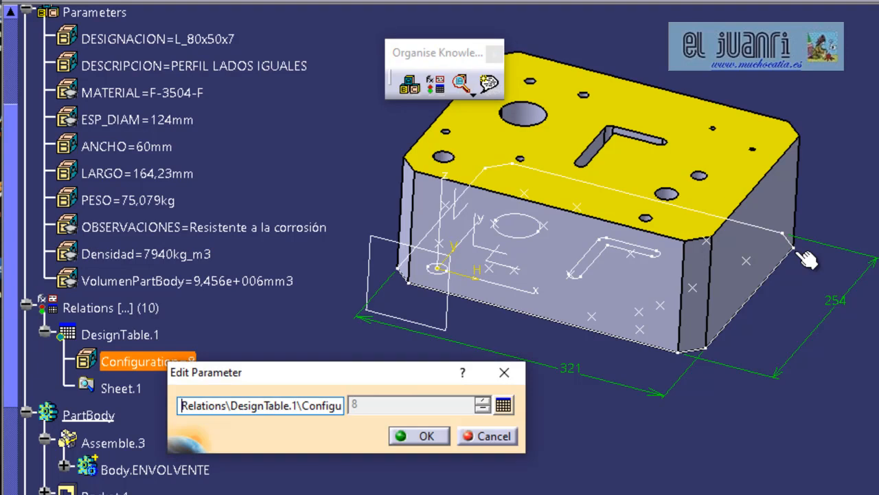
pyautogui.click(506, 405)
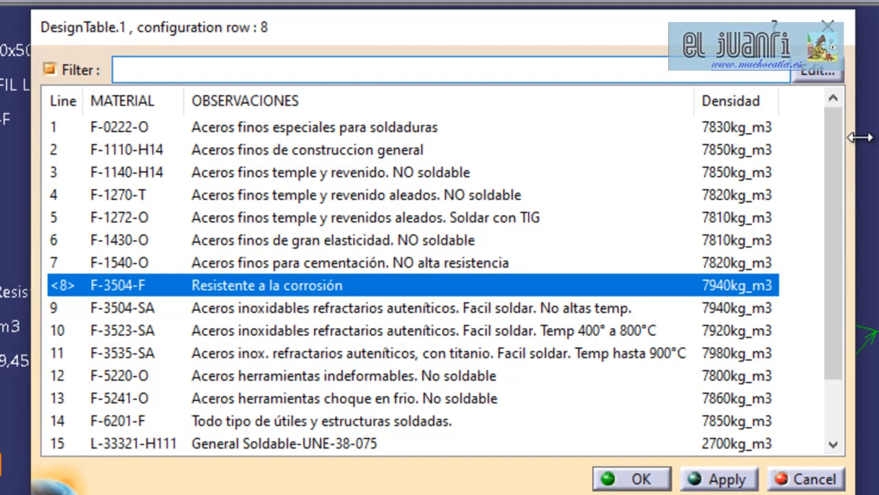
pyautogui.moveTo(858, 137); pyautogui.dragTo(878, 138)
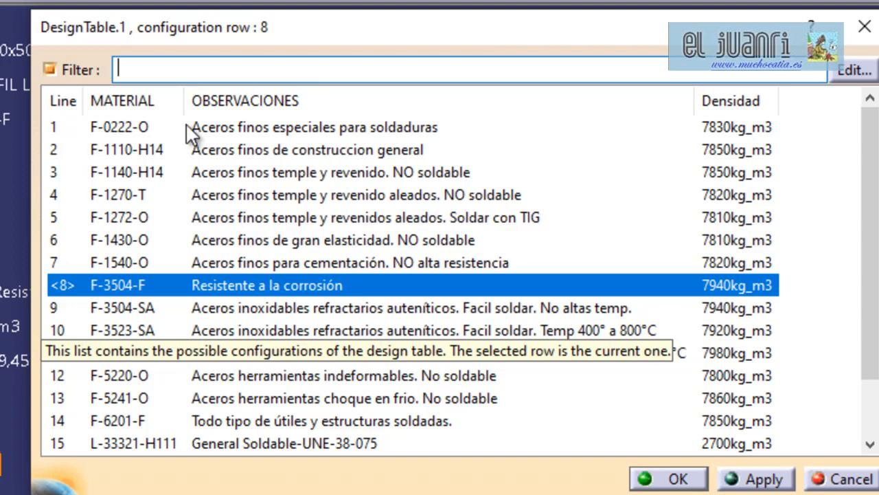
pyautogui.click(130, 131)
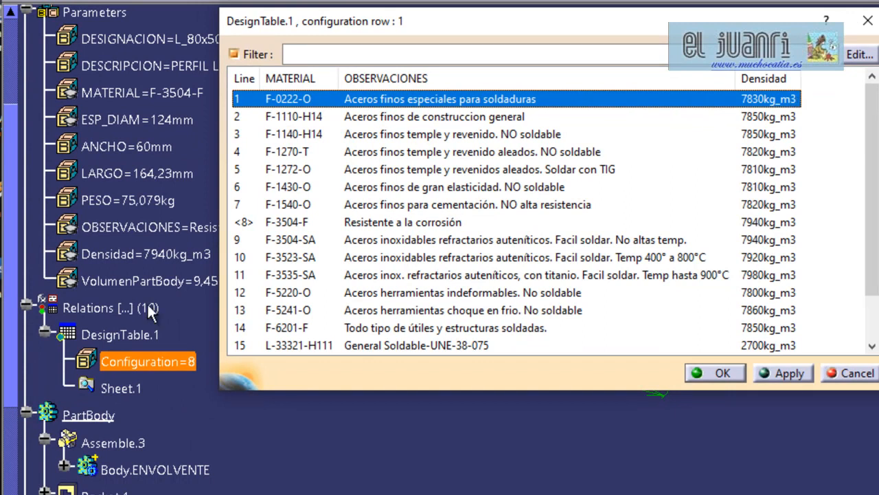
pyautogui.click(741, 376)
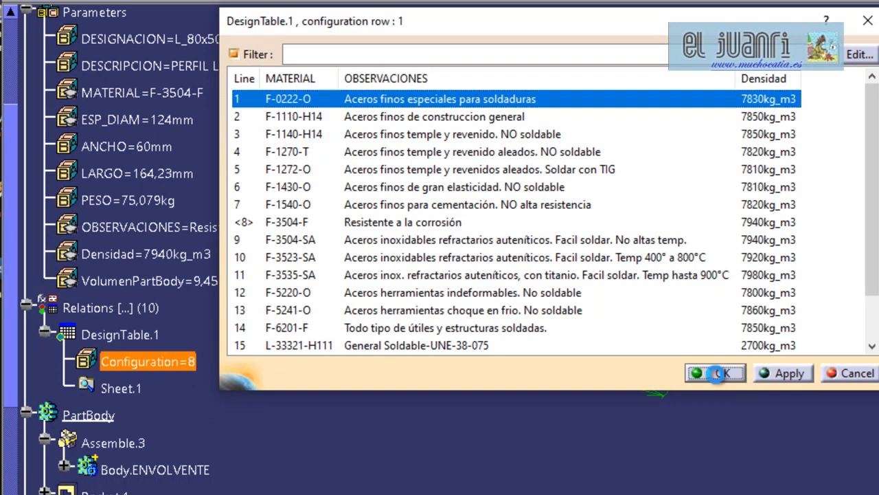
pyautogui.click(419, 440)
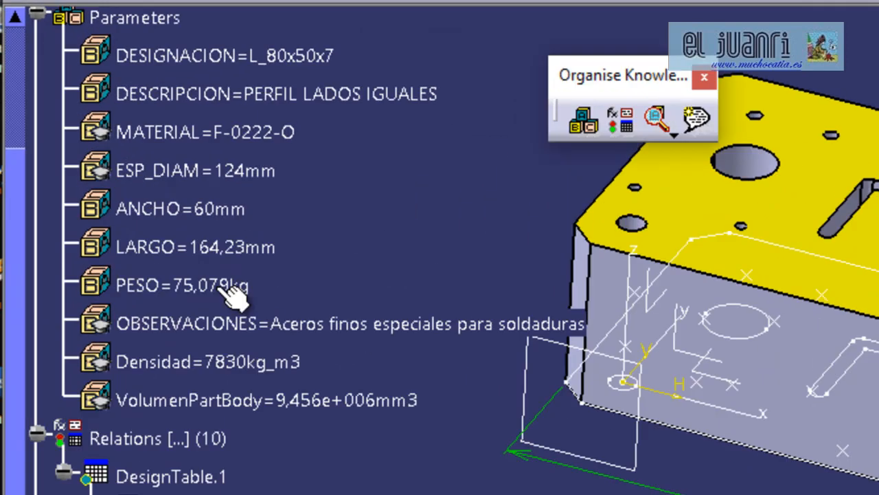
# Set the PESO parameter to 25 kg.
pyautogui.click(165, 200)
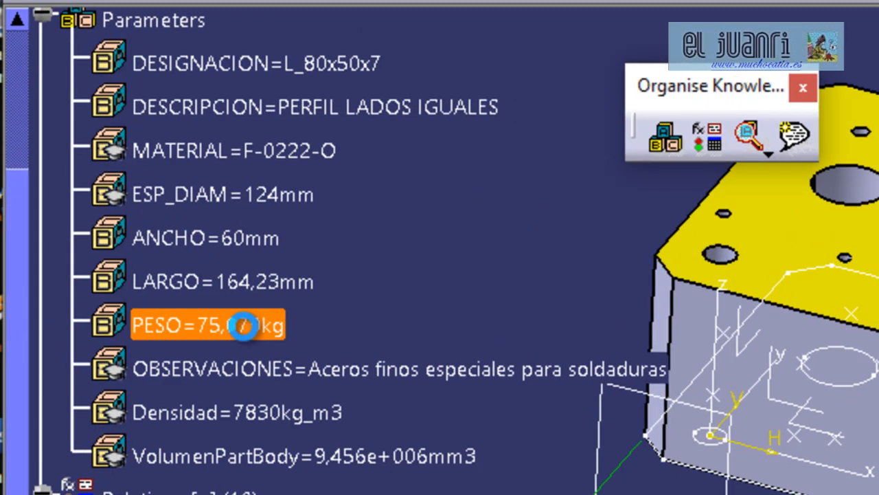
pyautogui.doubleClick(270, 332)
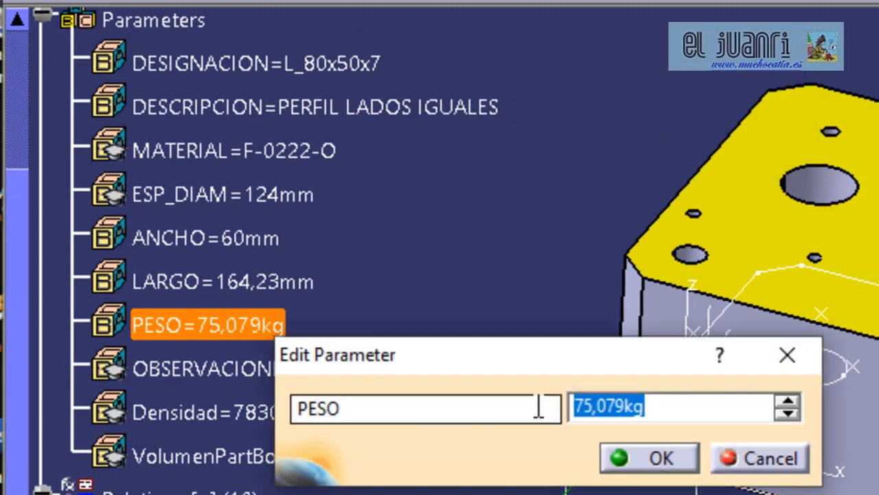
pyautogui.write('25')
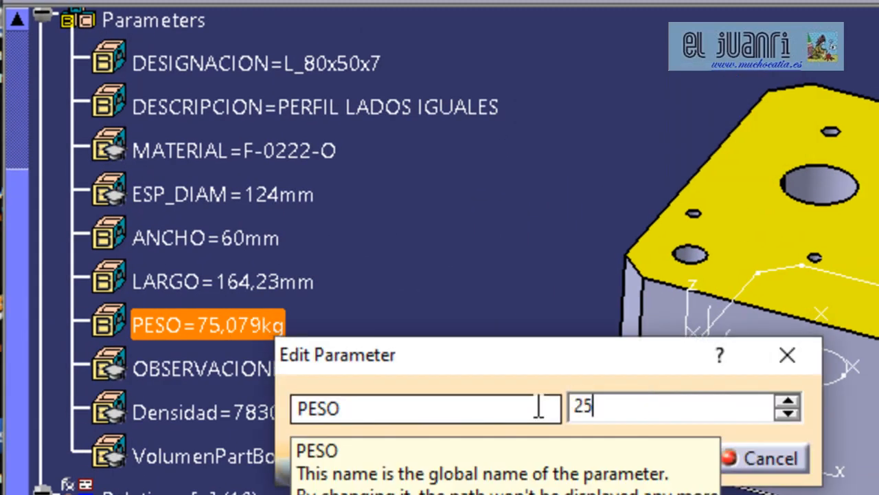
pyautogui.write('kg')
pyautogui.press('Return')
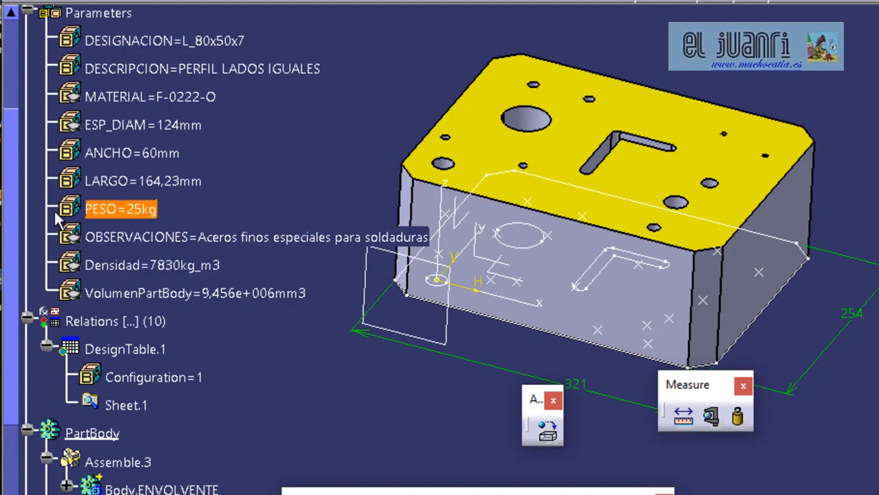
# Drive the PESO parameter with the formula VolumenPartBody * Densidad and accept its automatic update.
pyautogui.doubleClick(125, 210)
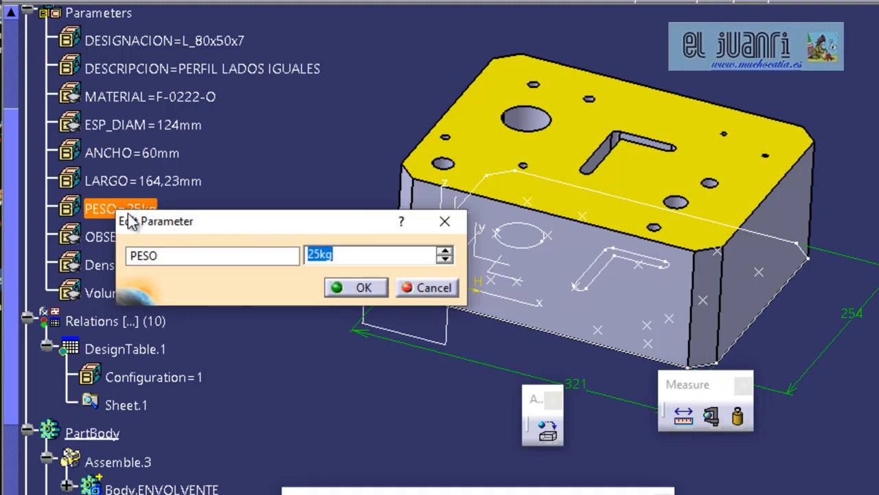
pyautogui.rightClick(350, 254)
pyautogui.click(376, 264)
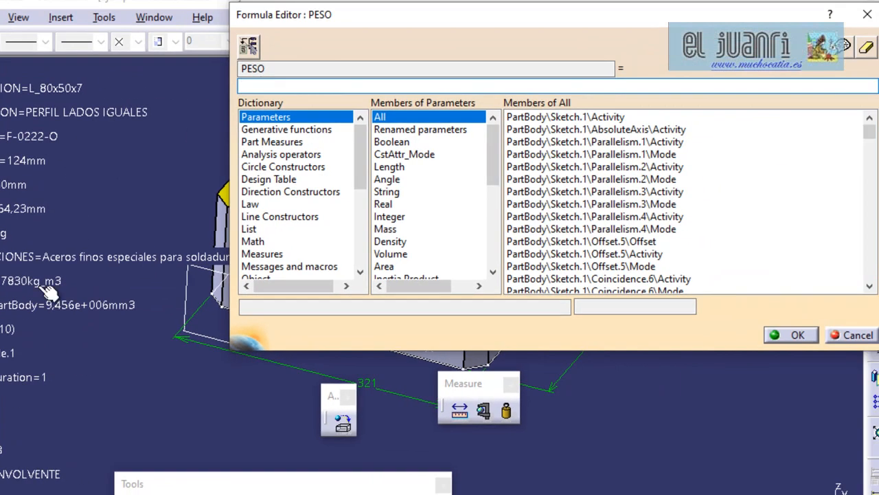
pyautogui.click(43, 310)
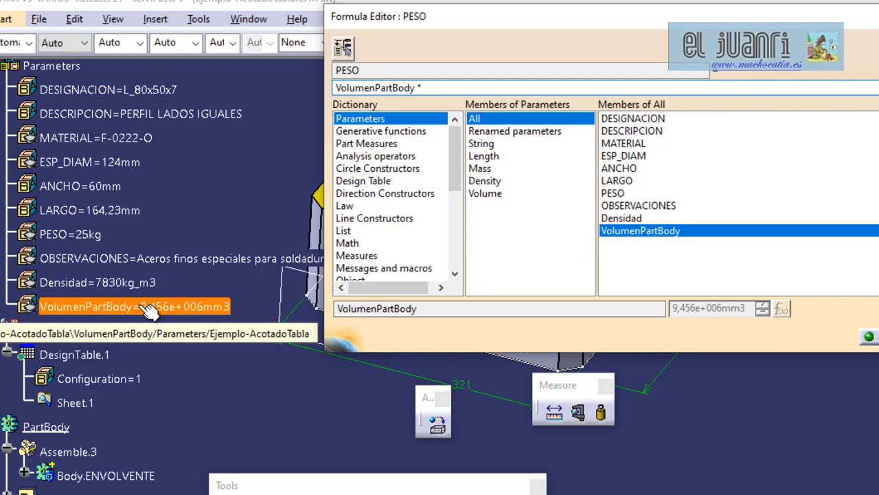
pyautogui.click(71, 283)
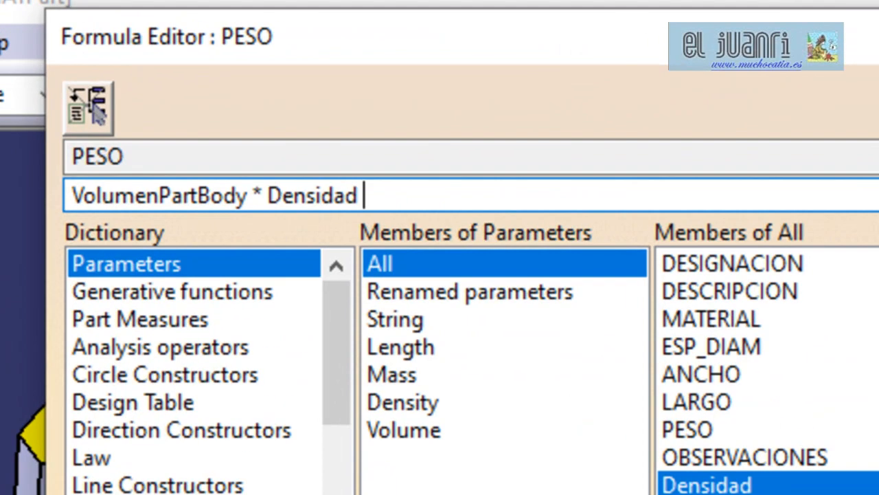
pyautogui.press('Return')
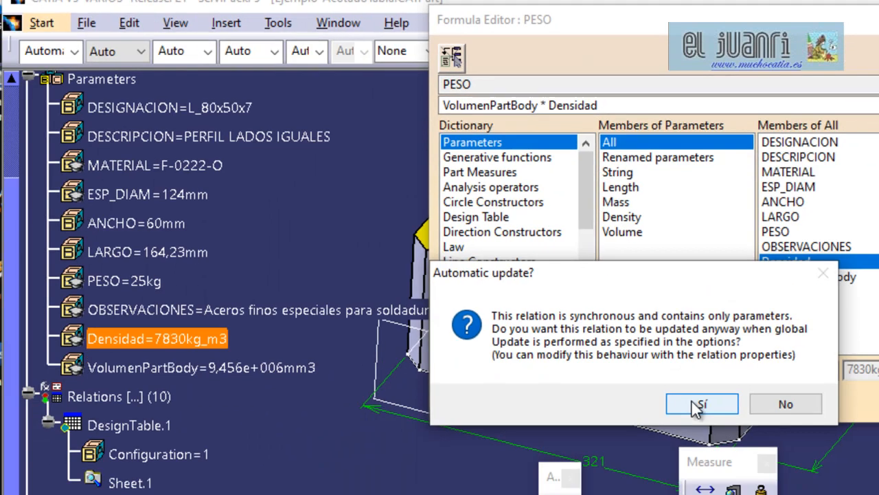
pyautogui.click(697, 405)
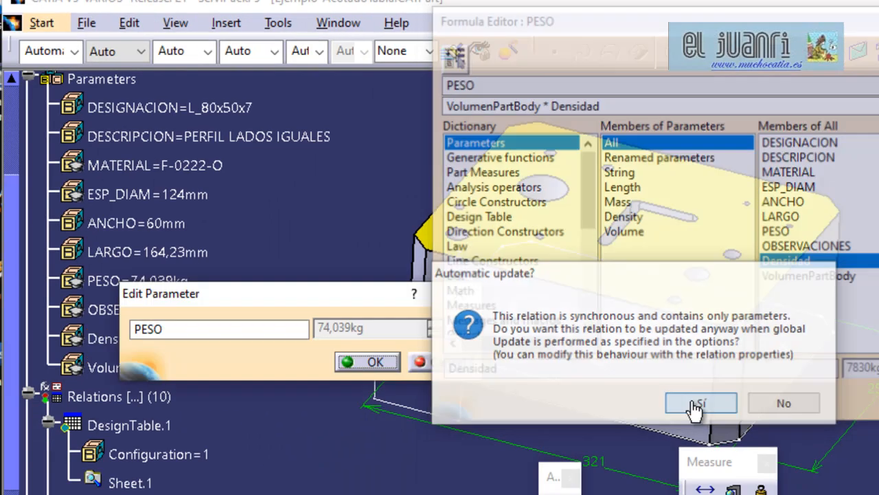
# Accept the PESO parameter, switch to the Ejemplo-AcotadoTabla drawing and expand its parameters.
pyautogui.click(377, 363)
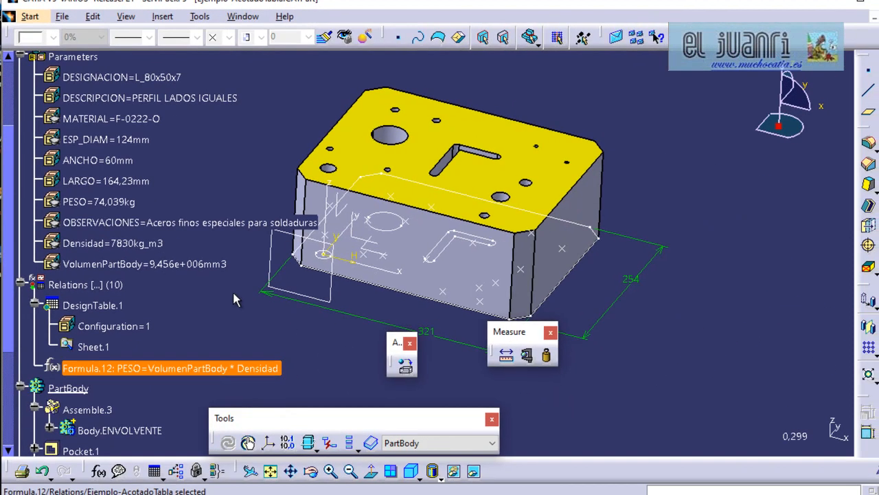
pyautogui.click(164, 243)
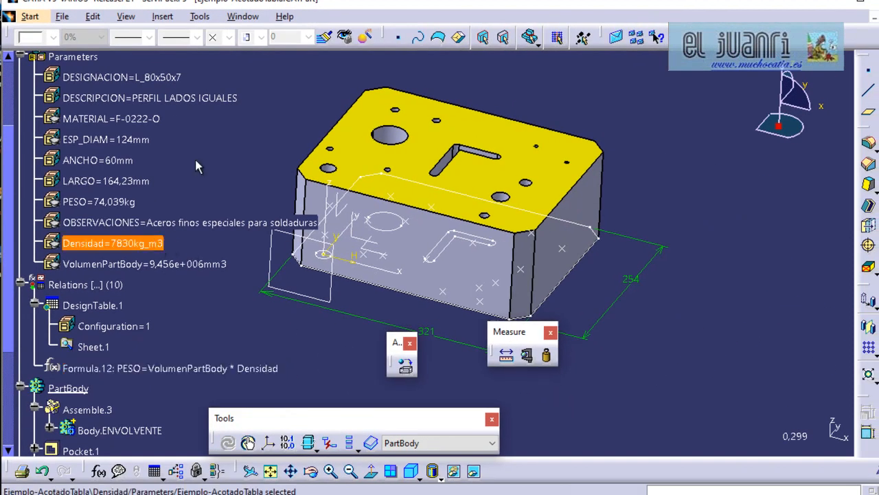
pyautogui.click(244, 17)
pyautogui.moveTo(200, 16)
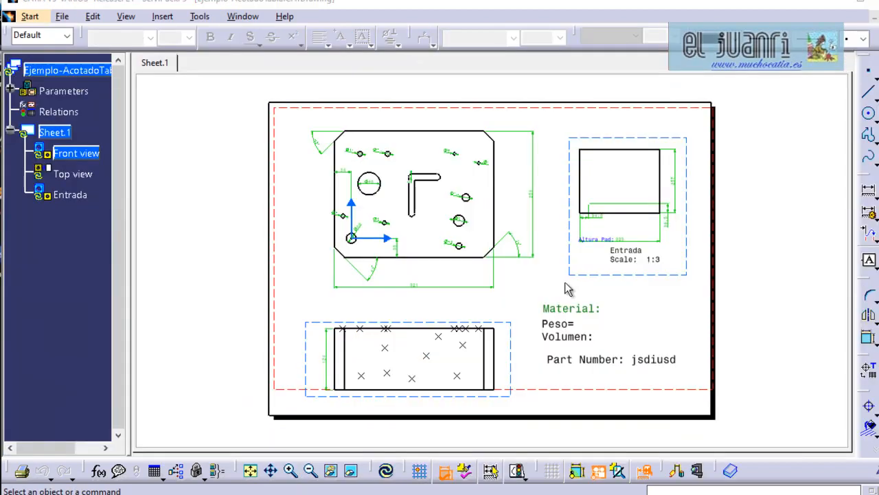
pyautogui.moveTo(478, 161)
pyautogui.keyDown('ctrl'); pyautogui.mouseDown(button='middle')
pyautogui.moveTo(479, 127)
pyautogui.moveTo(516, 168)
pyautogui.moveTo(559, 179)
pyautogui.mouseUp(button='middle'); pyautogui.keyUp('ctrl')
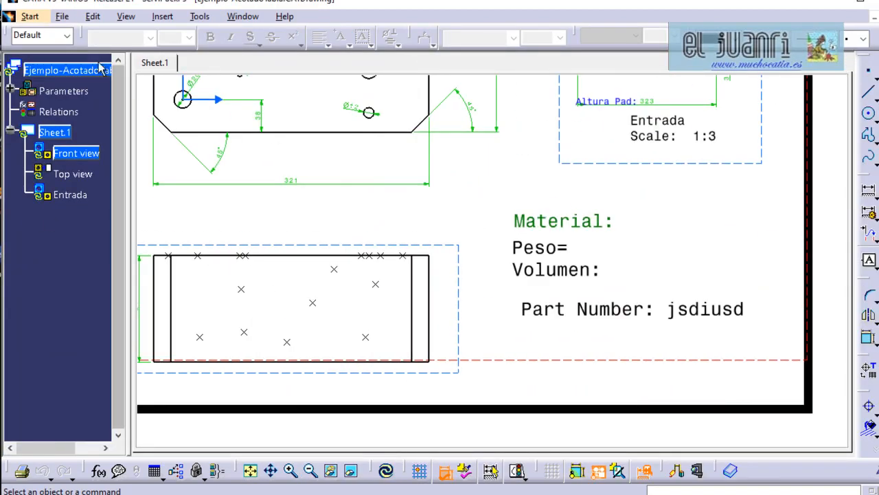
pyautogui.click(9, 90)
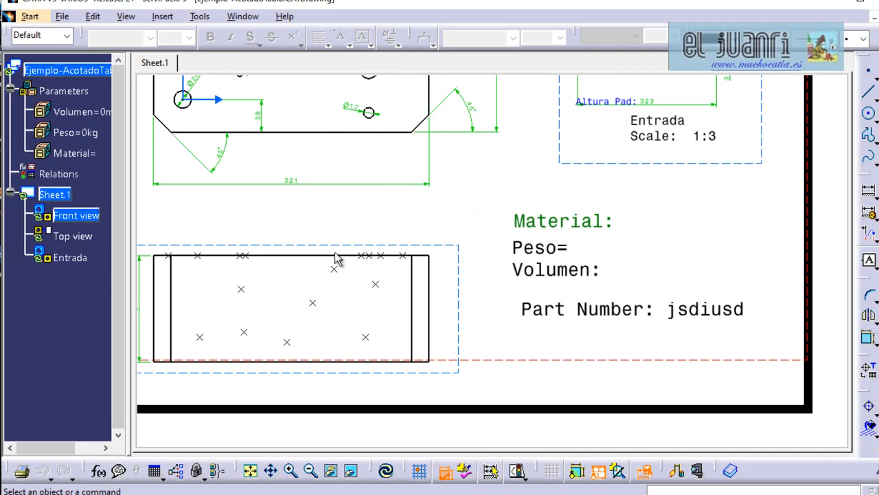
# Append an attribute link to the part's PESO parameter at the end of the "Peso=" text in the drawing.
pyautogui.doubleClick(520, 246)
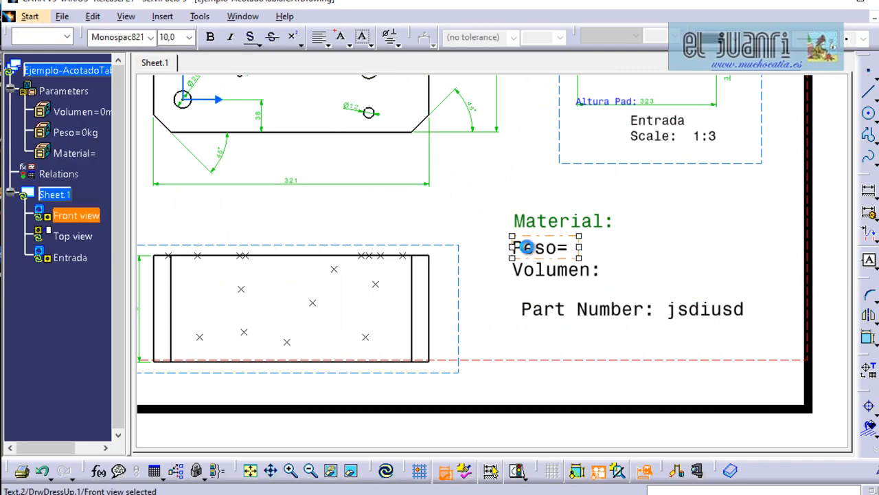
pyautogui.rightClick(553, 254)
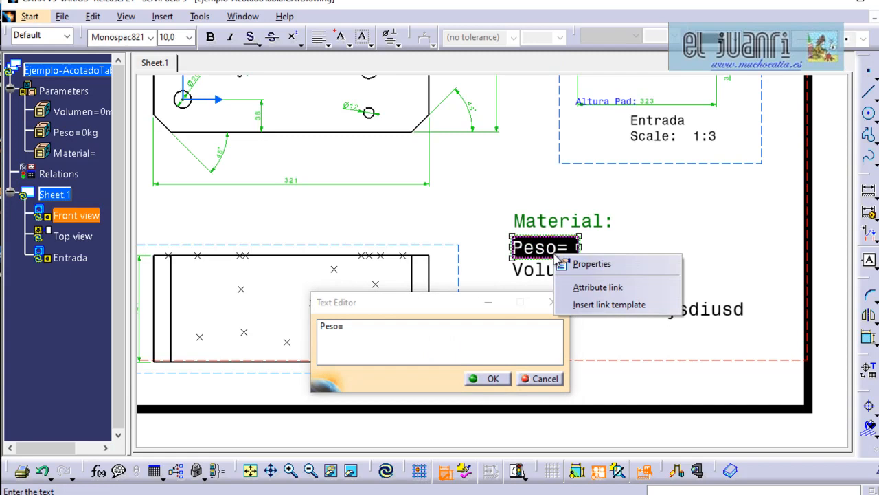
pyautogui.click(597, 288)
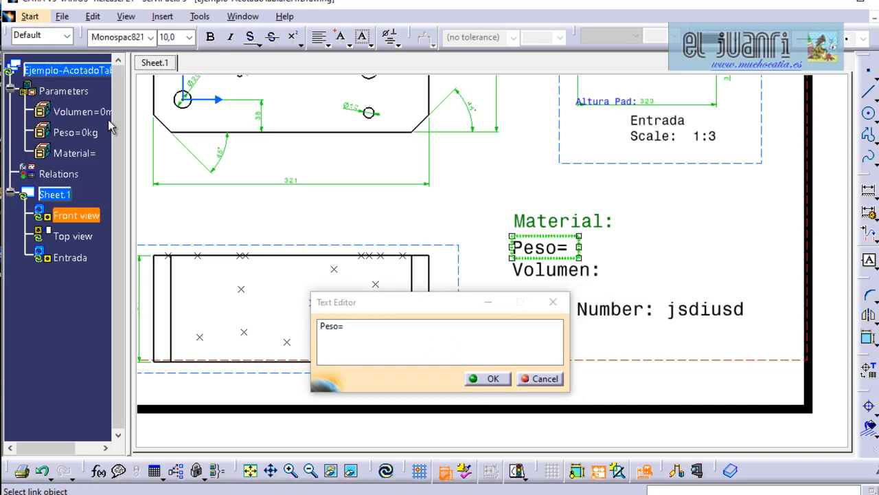
pyautogui.click(241, 17)
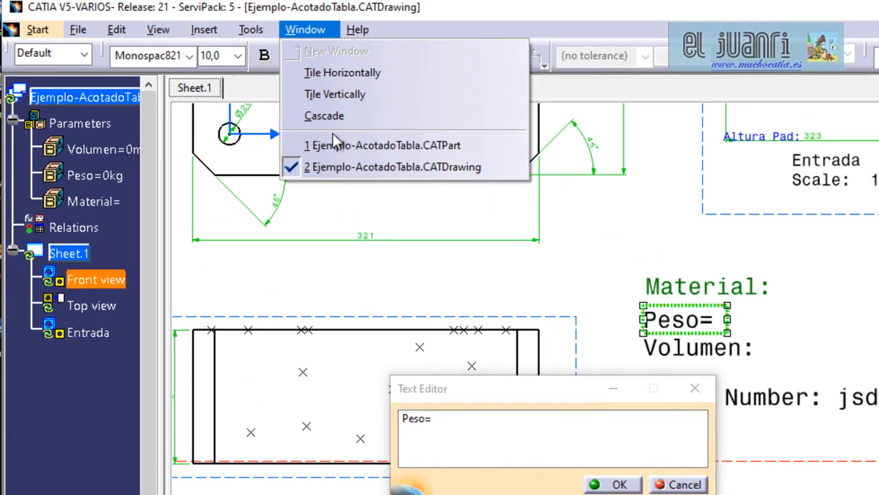
pyautogui.click(272, 108)
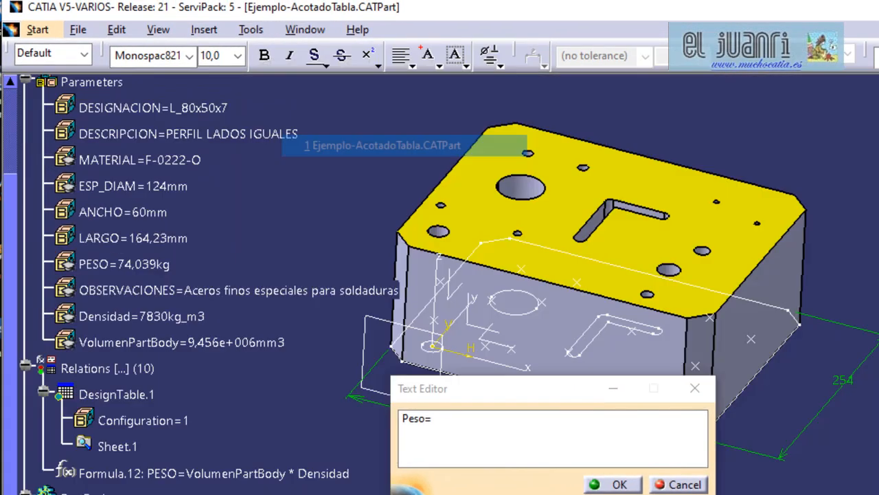
pyautogui.click(134, 263)
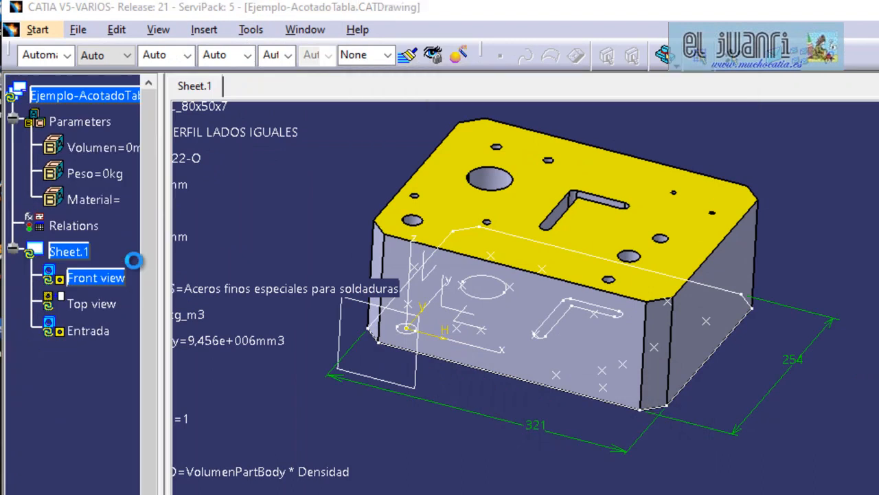
pyautogui.click(604, 103)
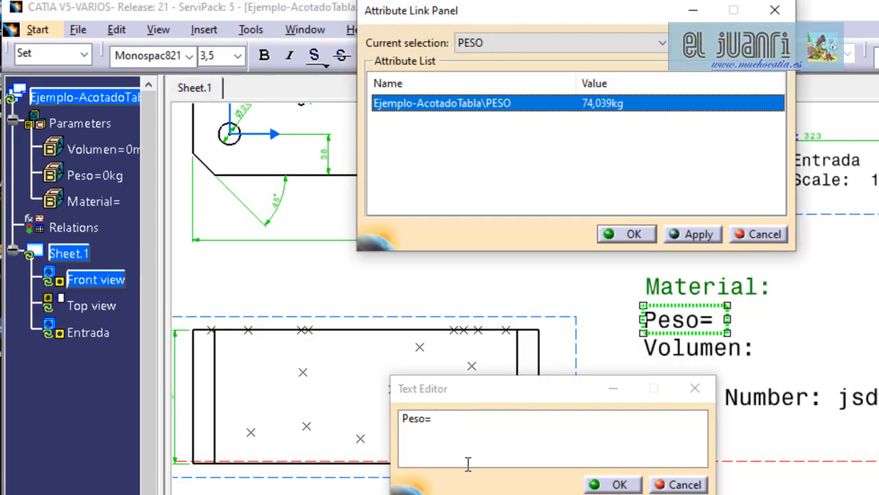
pyautogui.click(447, 419)
pyautogui.click(690, 235)
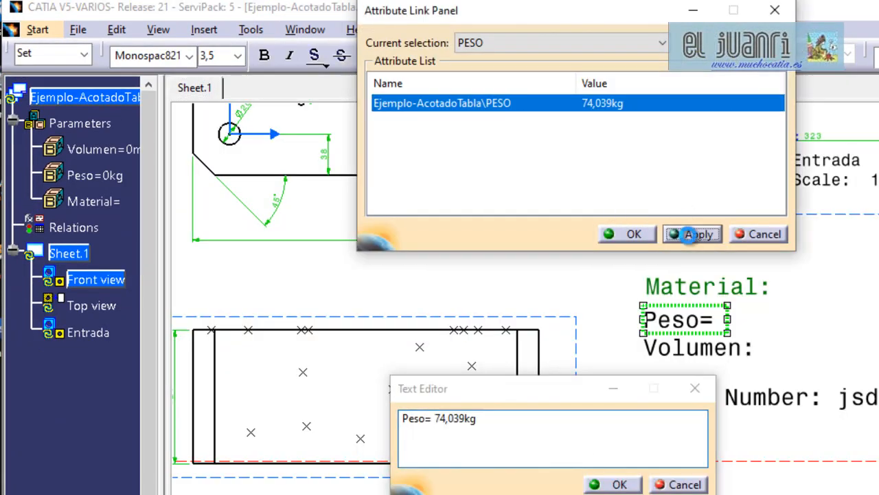
pyautogui.click(614, 484)
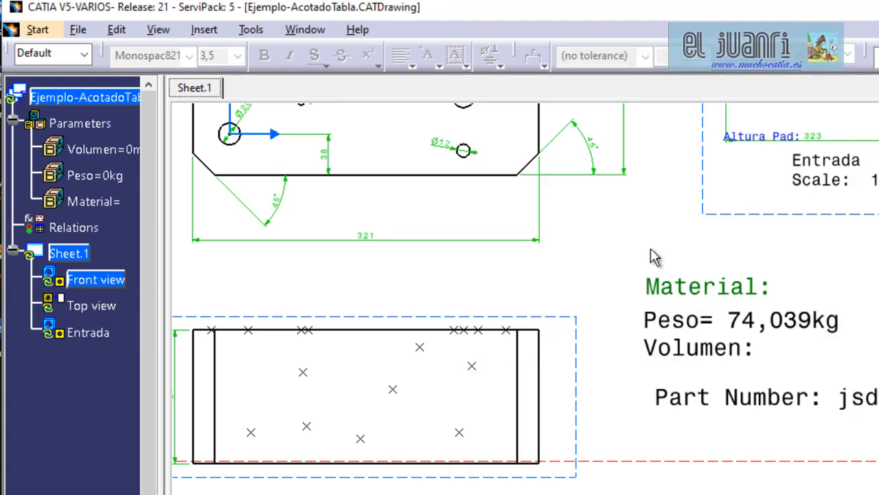
# Examine the drawing's Volumen, Peso and Material parameters, widening the specification tree to read them in full.
pyautogui.click(722, 349)
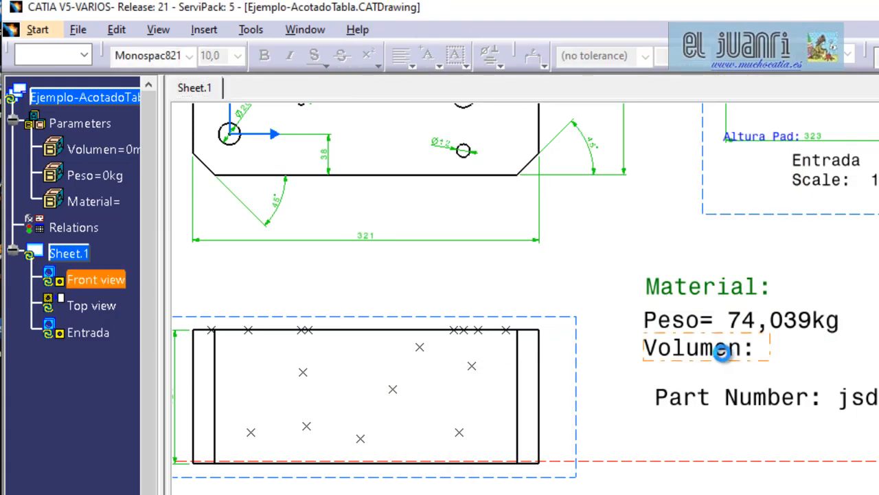
pyautogui.click(740, 289)
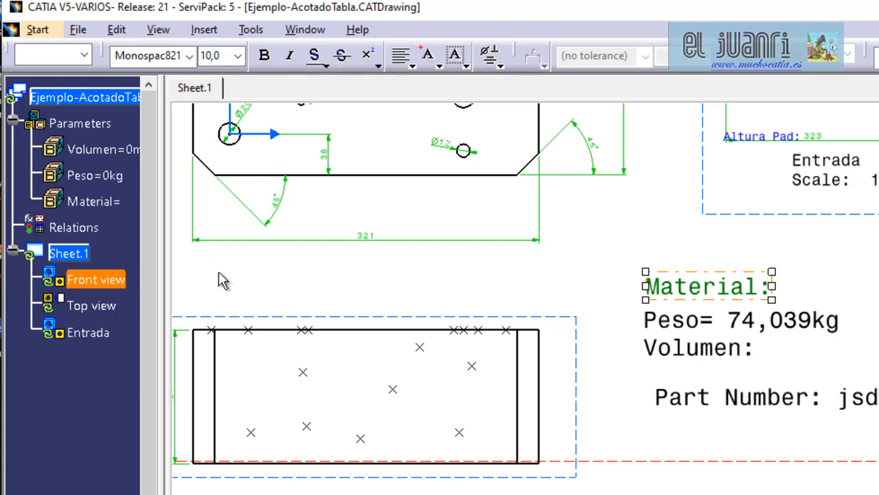
pyautogui.click(118, 156)
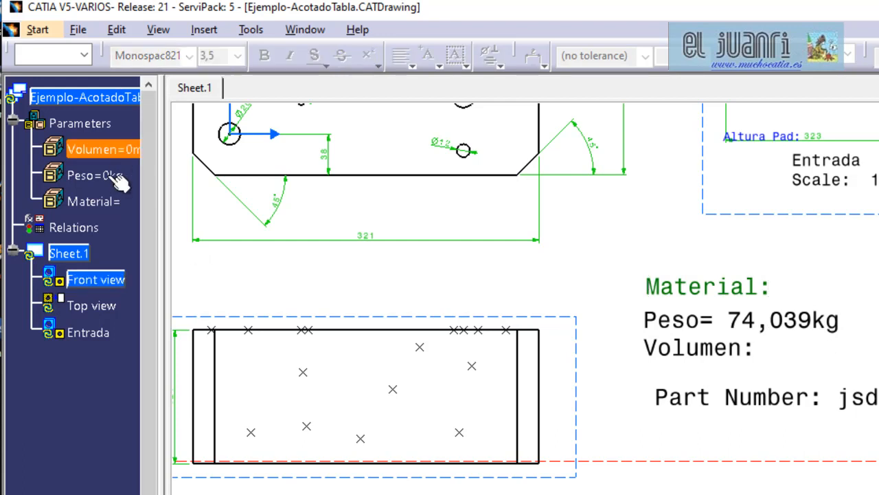
pyautogui.click(113, 177)
pyautogui.click(108, 198)
pyautogui.moveTo(165, 183); pyautogui.dragTo(207, 182)
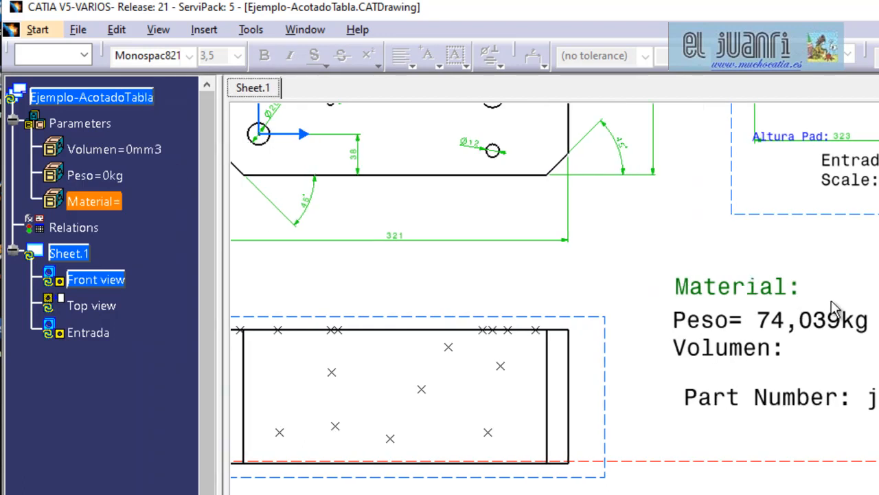
# Delete the linked weight value from the drawing text, leaving only "Peso=".
pyautogui.click(780, 320)
pyautogui.doubleClick(779, 320)
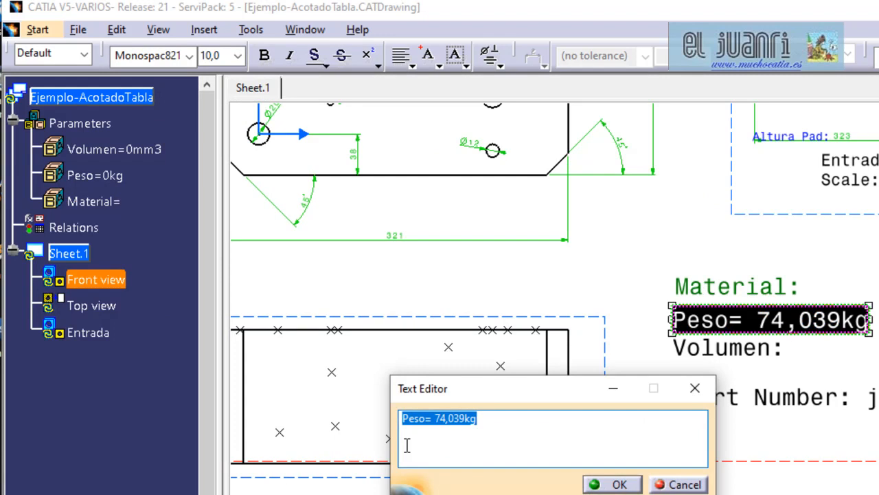
pyautogui.moveTo(479, 420); pyautogui.dragTo(434, 421)
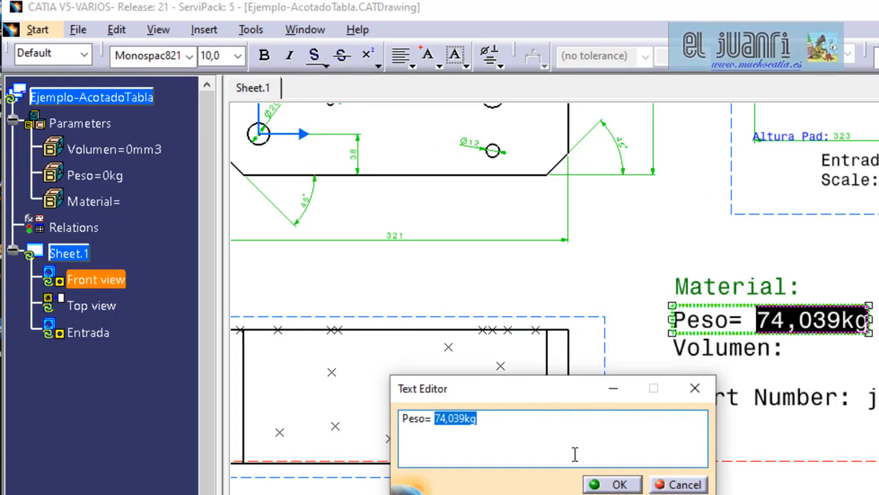
pyautogui.press('Delete')
pyautogui.click(608, 484)
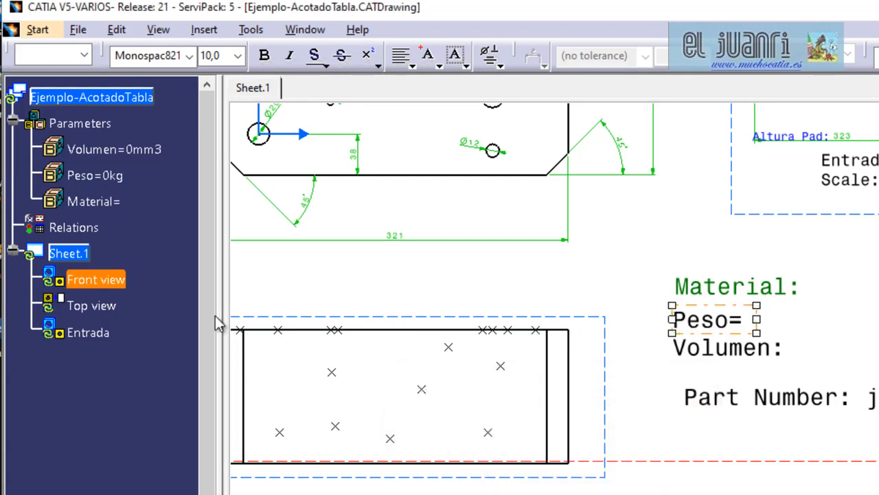
pyautogui.click(152, 220)
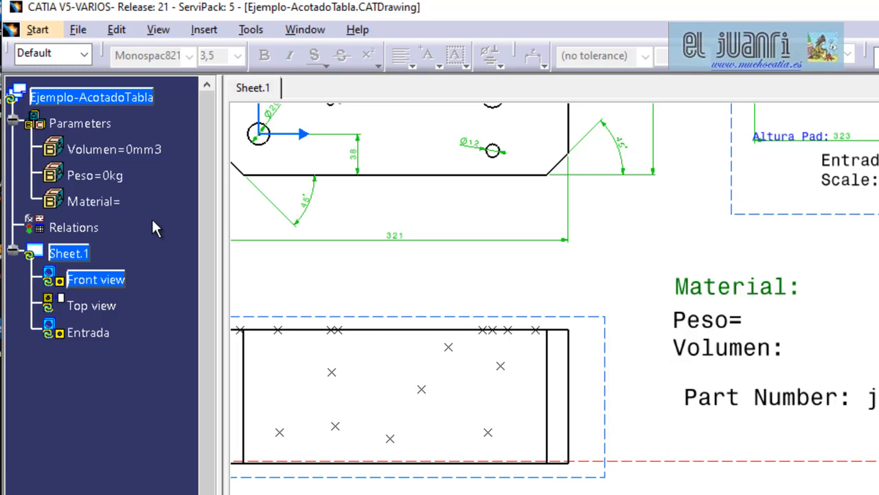
# Create a formula for the drawing's Volumen parameter from the part's VolumenPartBody, keeping the link with the selected object.
pyautogui.doubleClick(147, 154)
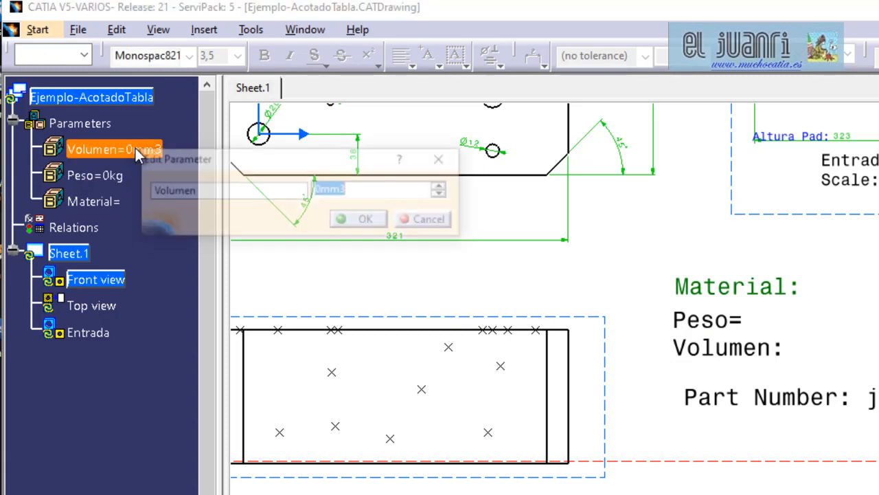
pyautogui.rightClick(350, 192)
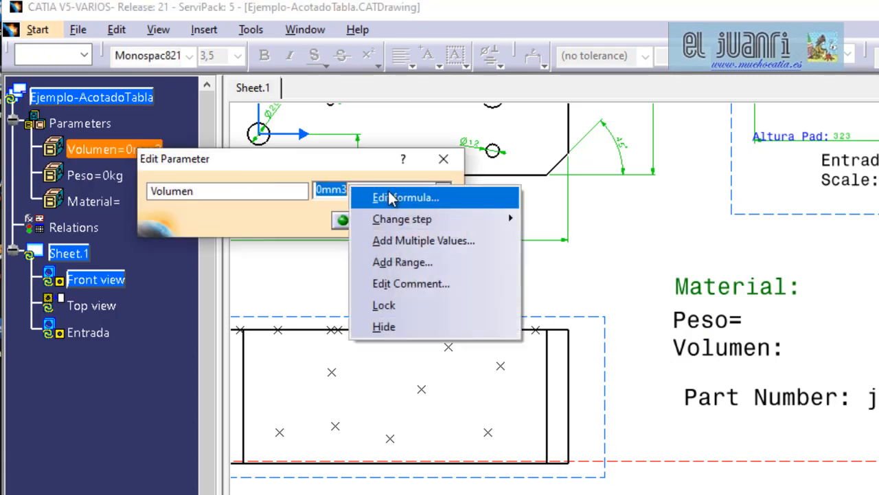
pyautogui.click(389, 197)
pyautogui.click(314, 36)
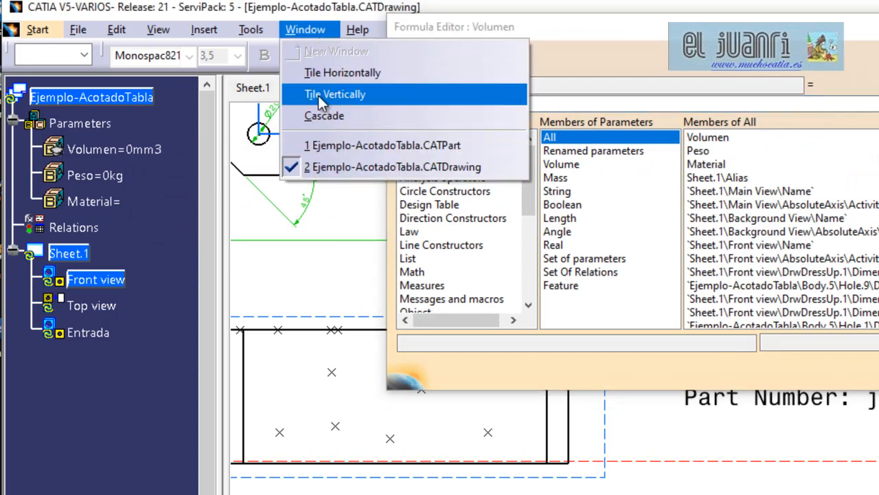
pyautogui.click(323, 143)
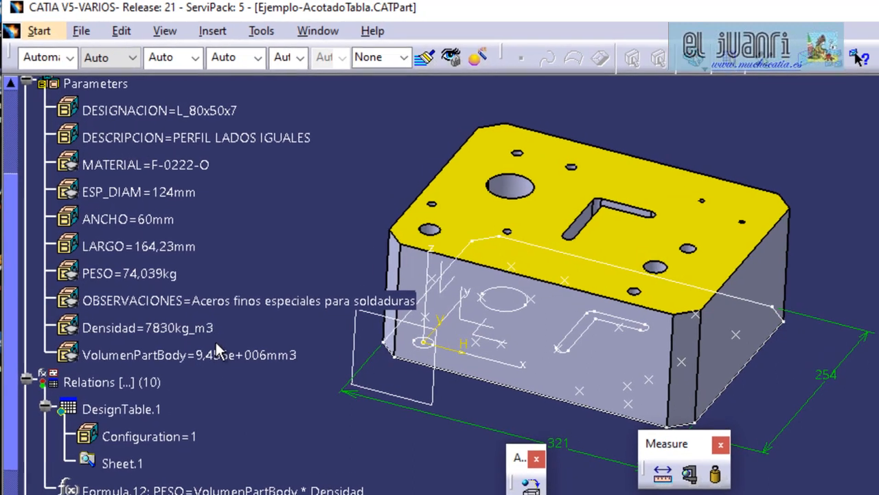
pyautogui.click(202, 359)
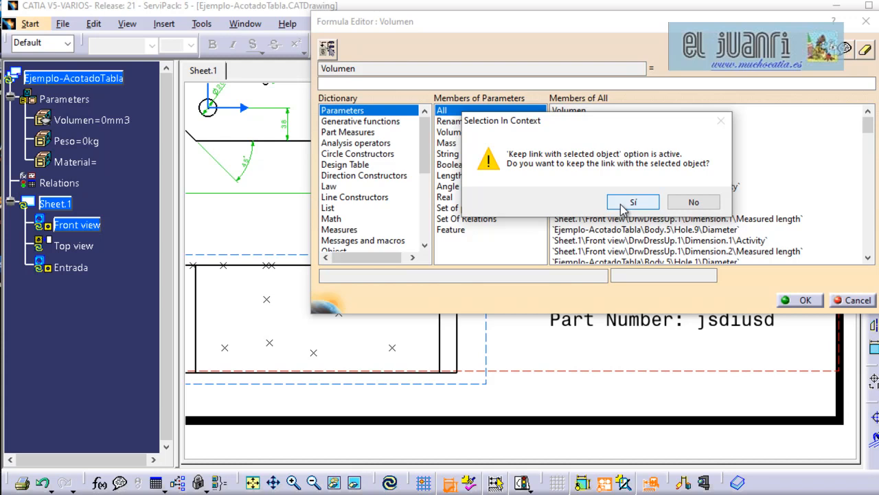
pyautogui.click(622, 204)
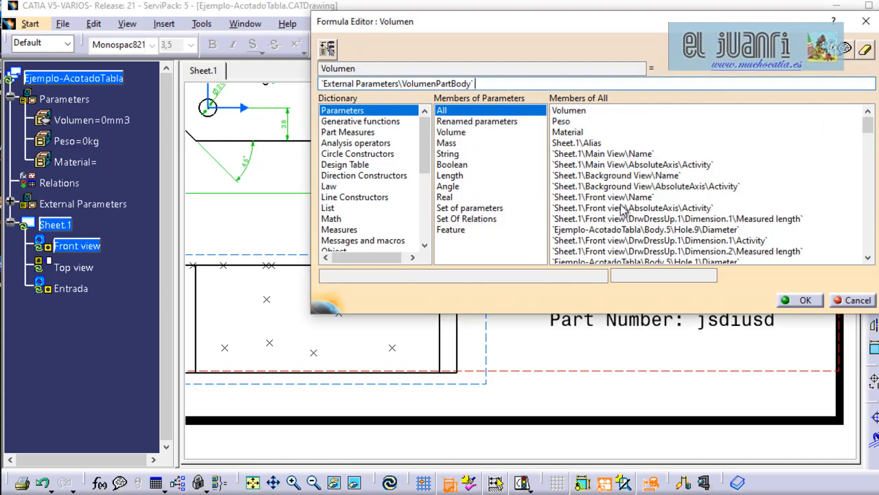
# Expand the external parameters, remove the repeated VolumenPartBody reference from the formula and accept the Volumen parameter.
pyautogui.click(10, 204)
pyautogui.click(122, 230)
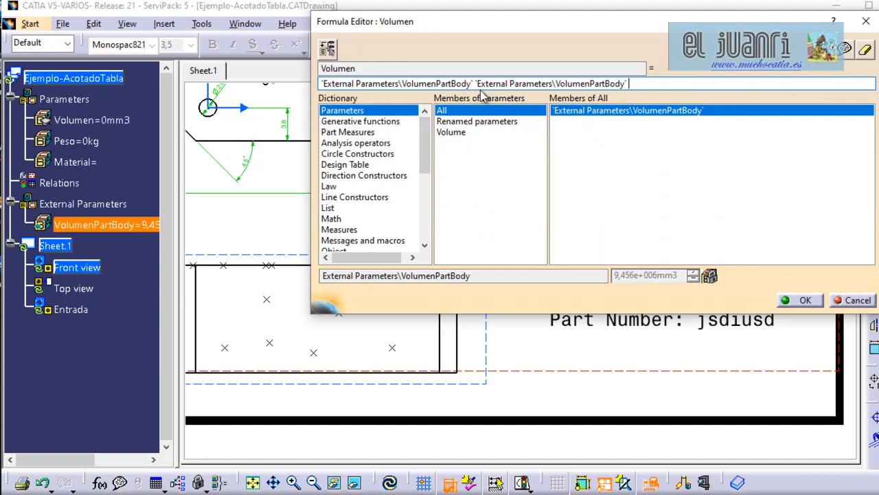
pyautogui.moveTo(479, 84); pyautogui.dragTo(682, 83)
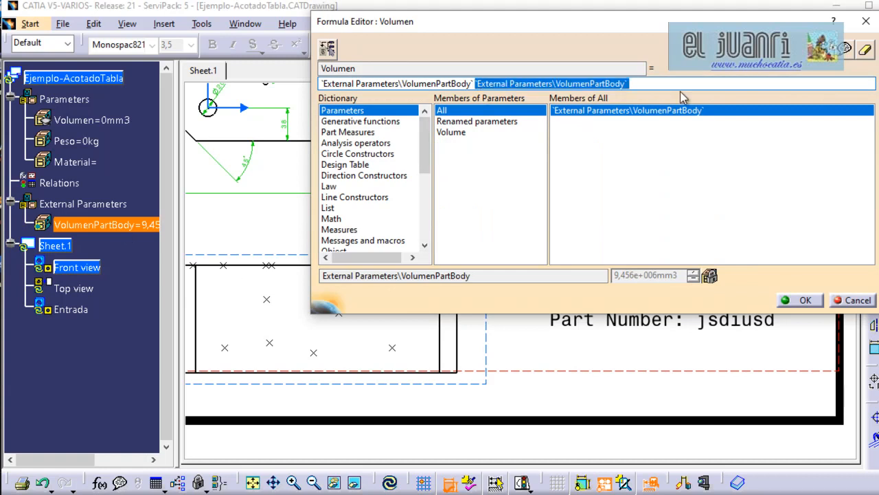
pyautogui.press('Delete')
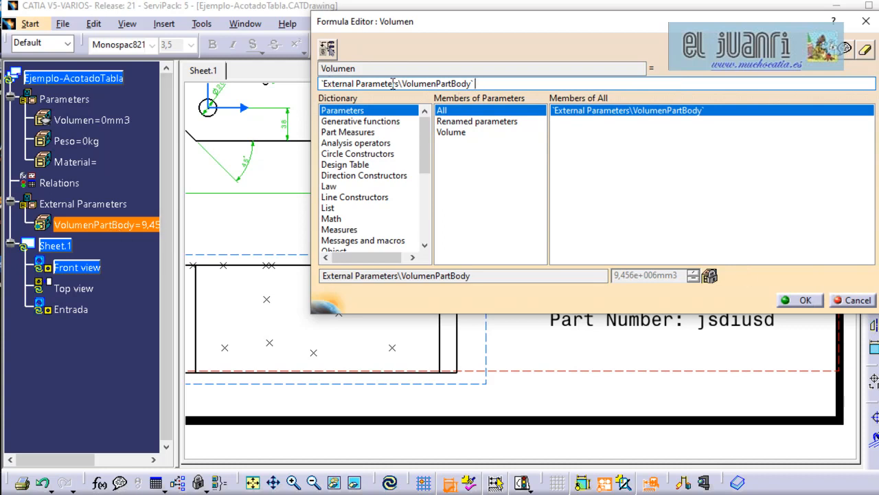
pyautogui.click(794, 303)
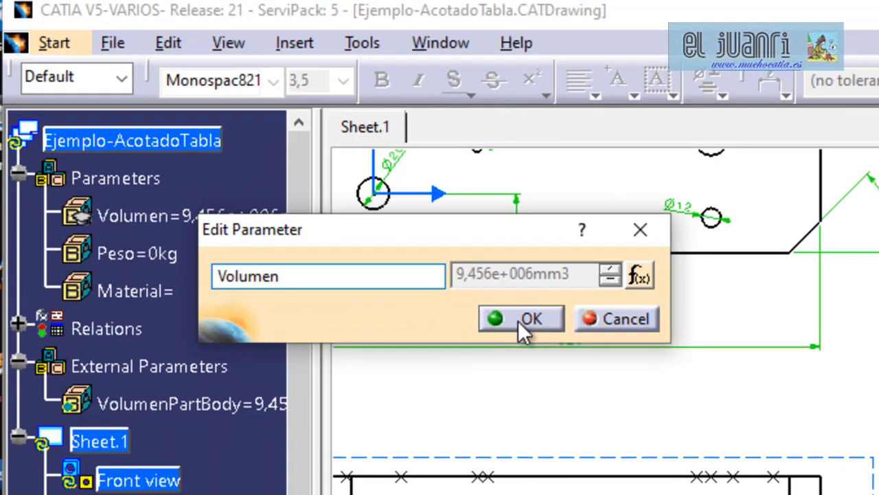
pyautogui.click(287, 179)
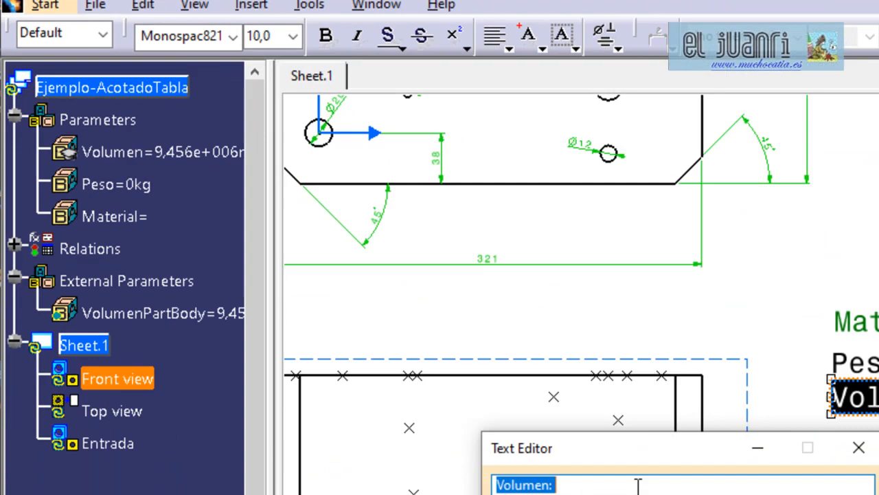
# Add an attribute link to the drawing's Volumen parameter at the end of the "Volumen:" text and accept the text.
pyautogui.click(638, 485)
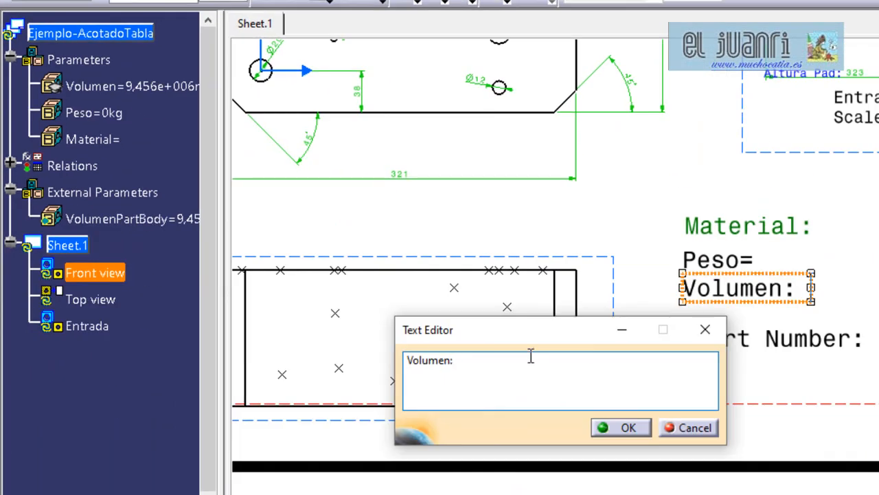
pyautogui.rightClick(773, 295)
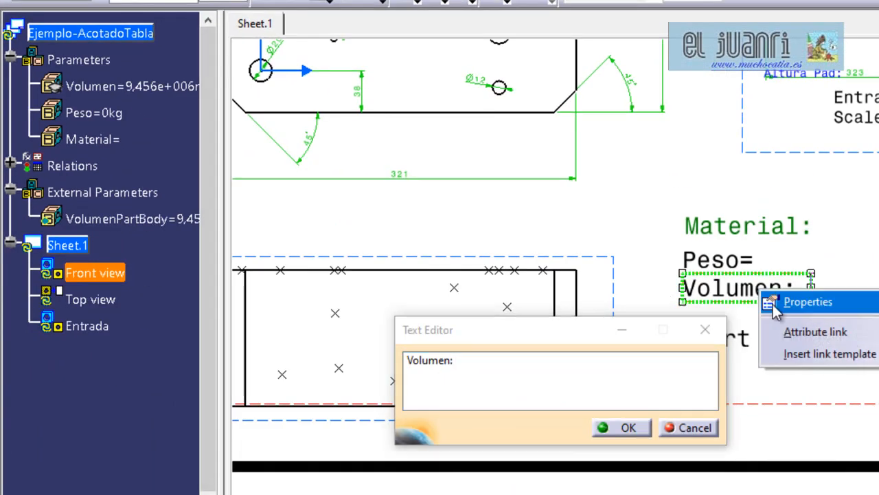
pyautogui.click(790, 330)
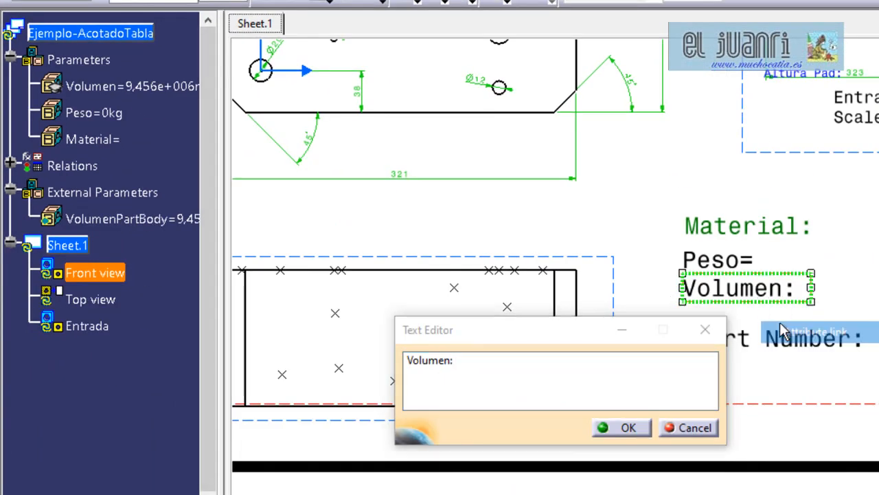
pyautogui.click(196, 89)
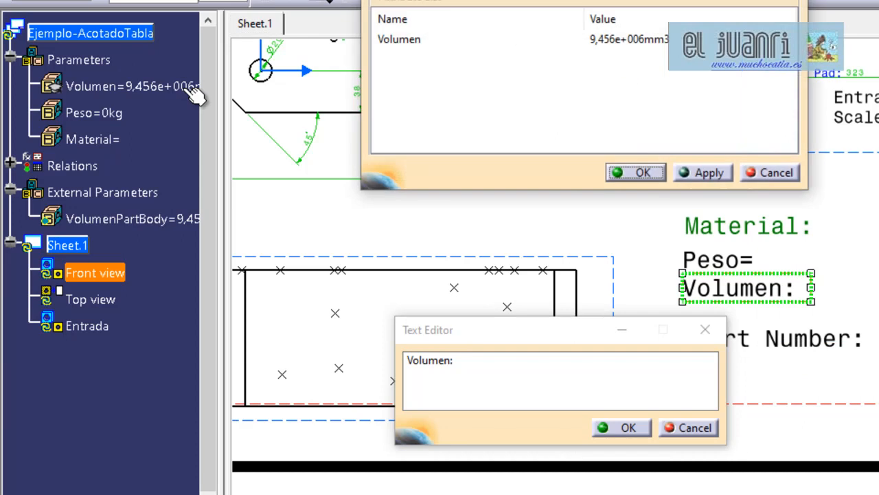
pyautogui.click(610, 41)
pyautogui.click(703, 172)
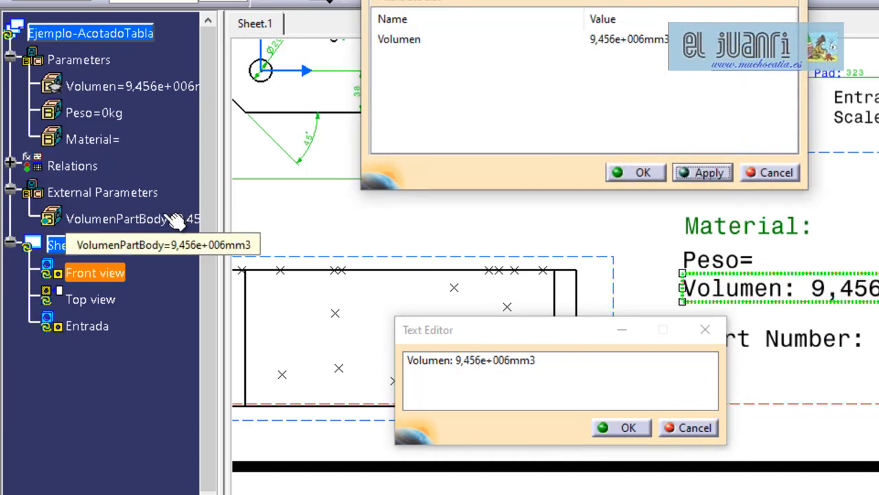
pyautogui.click(627, 428)
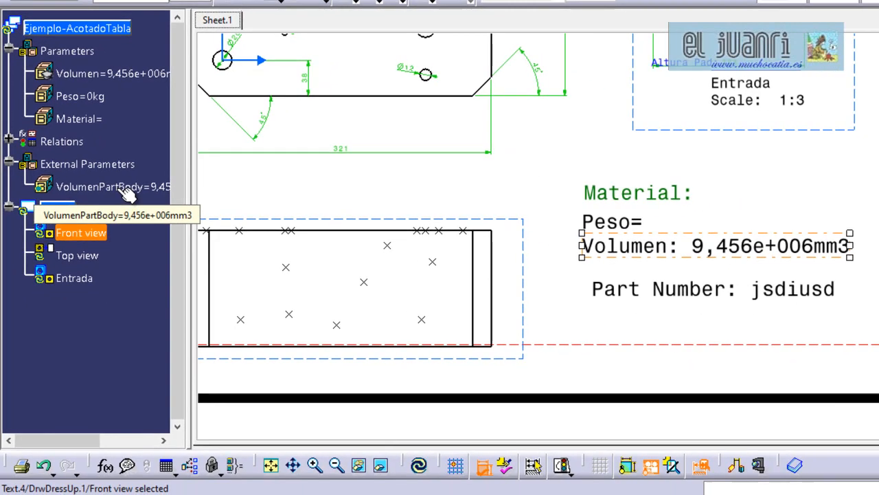
# Delete the Volumen formula from the drawing's relations together with the drawing's Volumen parameter, keeping the external VolumenPartBody parameter.
pyautogui.click(123, 189)
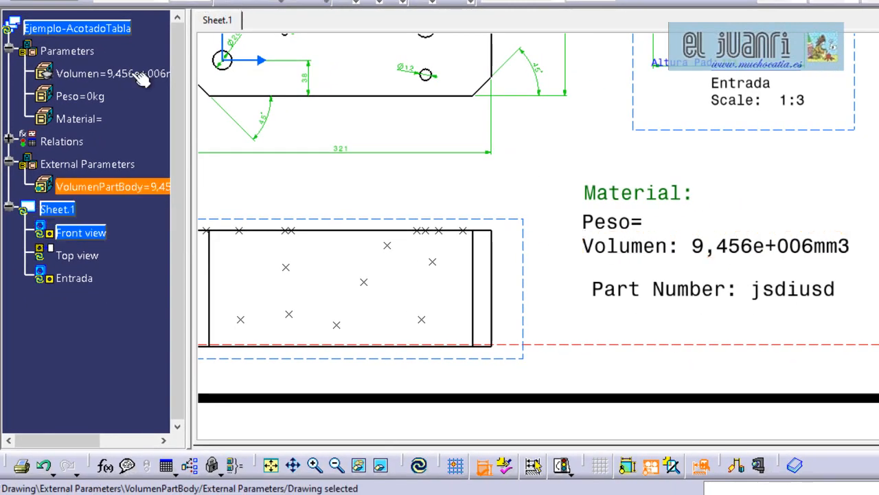
pyautogui.click(137, 75)
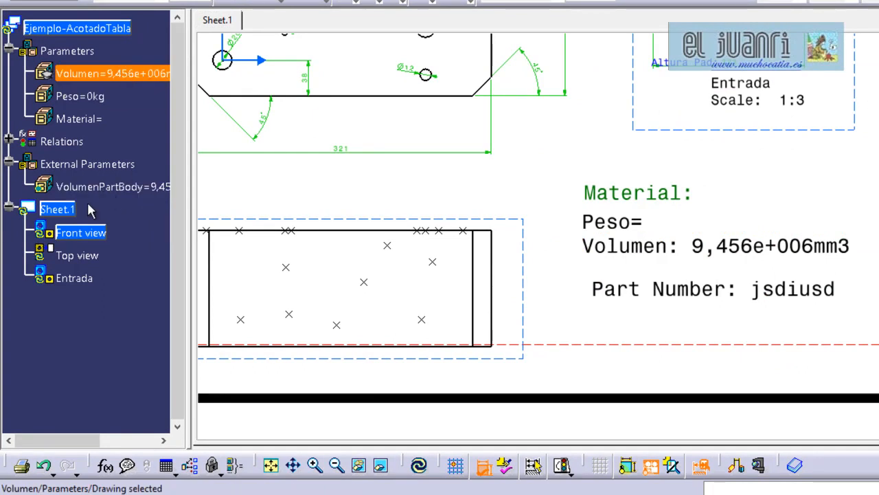
pyautogui.click(11, 141)
pyautogui.click(143, 167)
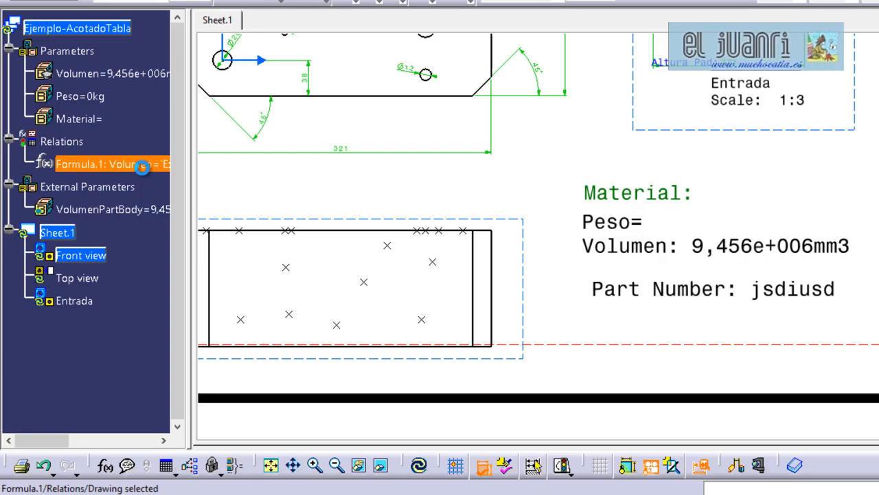
pyautogui.press('Delete')
pyautogui.click(144, 73)
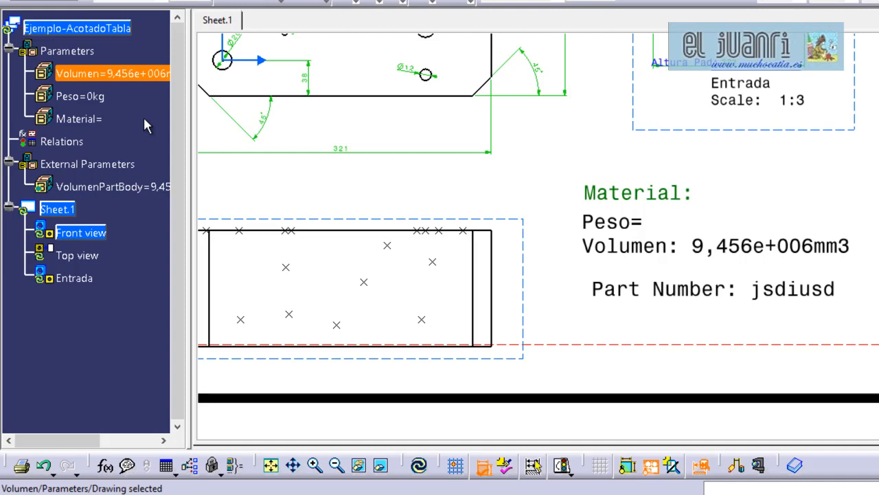
pyautogui.press('Delete')
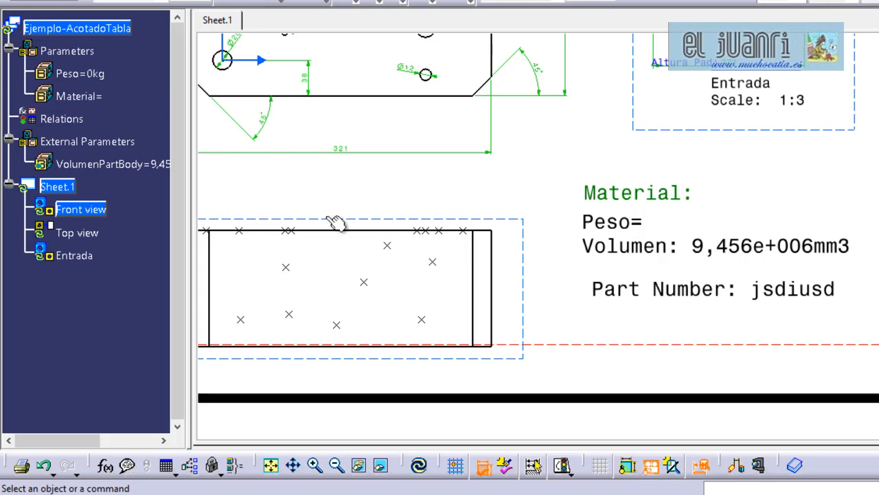
# Add an attribute link to the external VolumenPartBody parameter at the end of the "Peso=" text and accept the text.
pyautogui.doubleClick(629, 221)
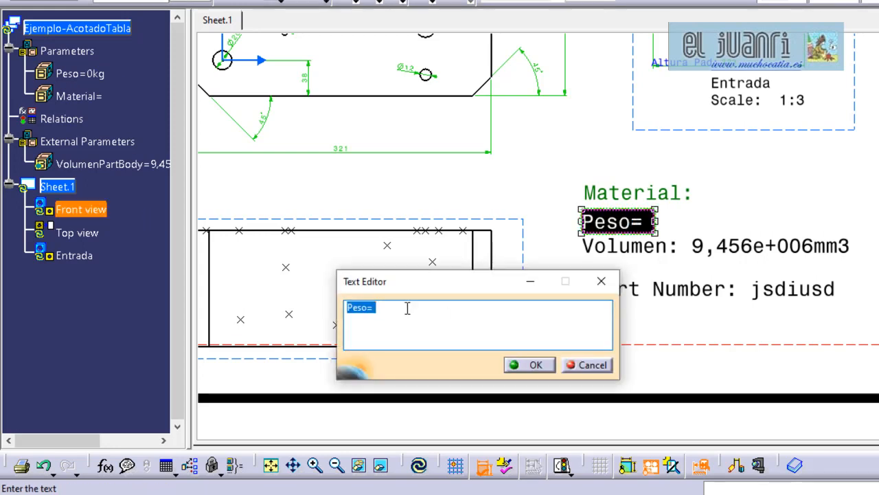
pyautogui.rightClick(406, 309)
pyautogui.click(395, 309)
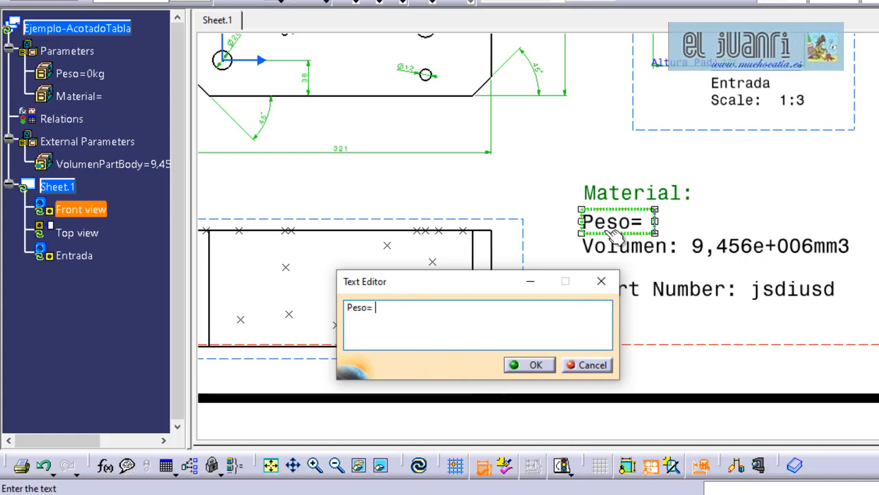
pyautogui.rightClick(608, 233)
pyautogui.click(625, 269)
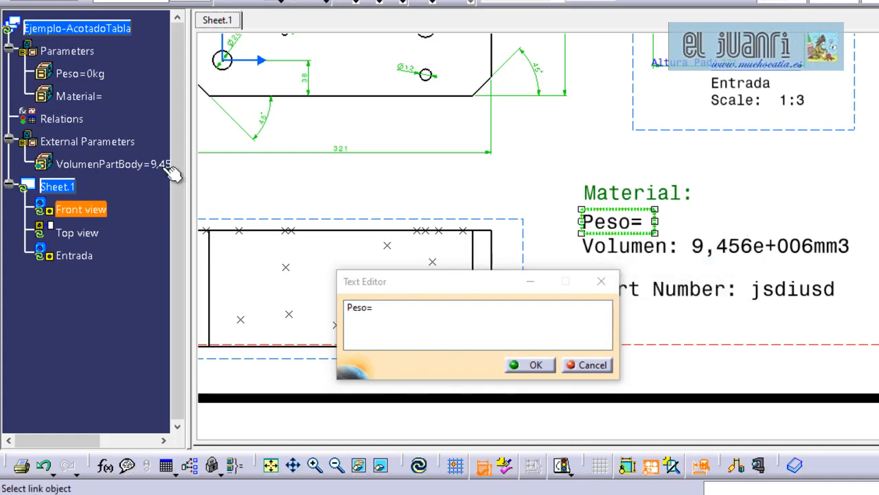
pyautogui.click(159, 169)
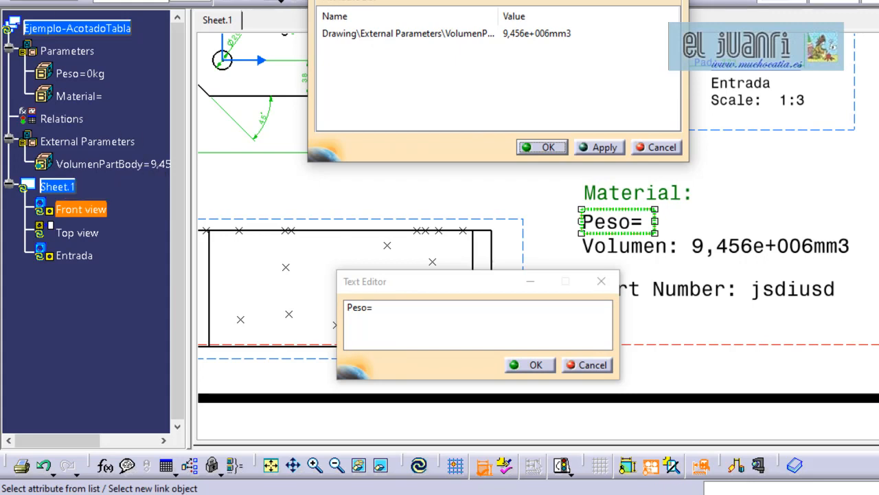
pyautogui.click(516, 34)
pyautogui.click(601, 144)
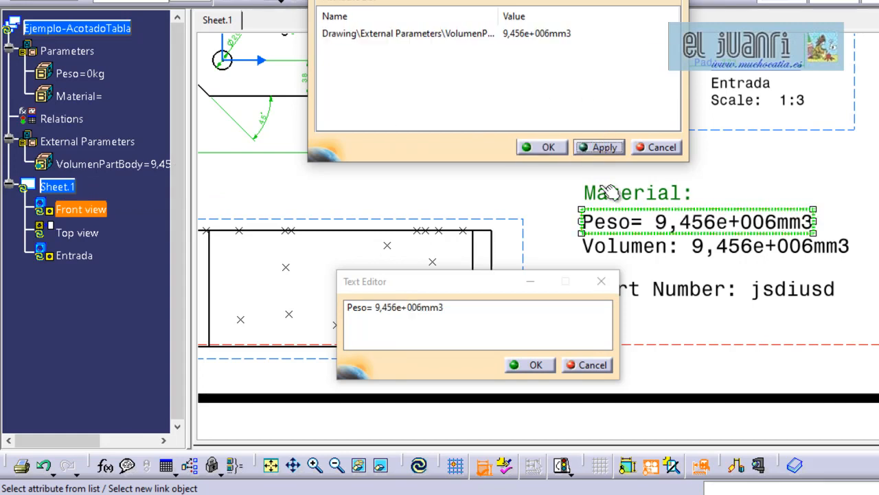
pyautogui.click(546, 147)
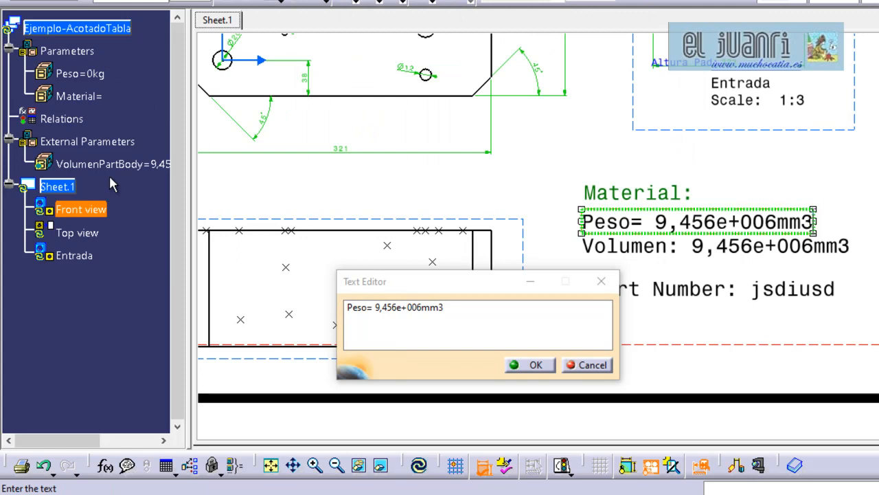
pyautogui.click(541, 368)
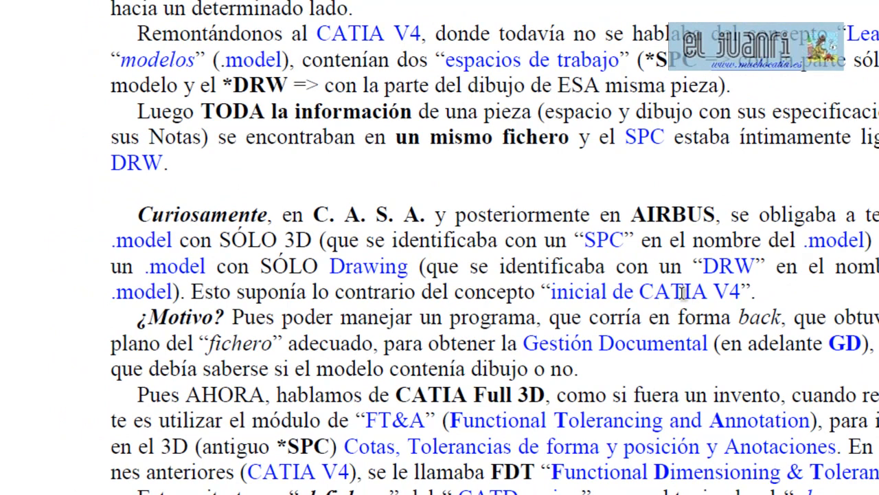
pyautogui.scroll(-3, 625, 312)
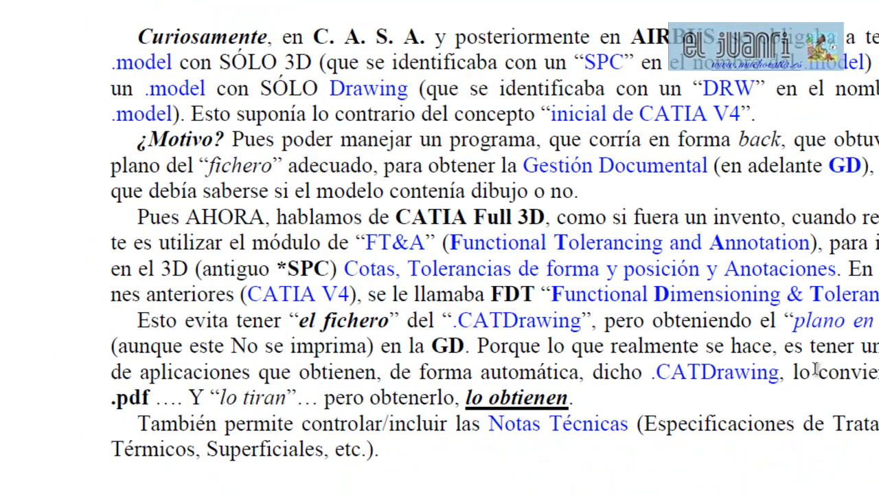